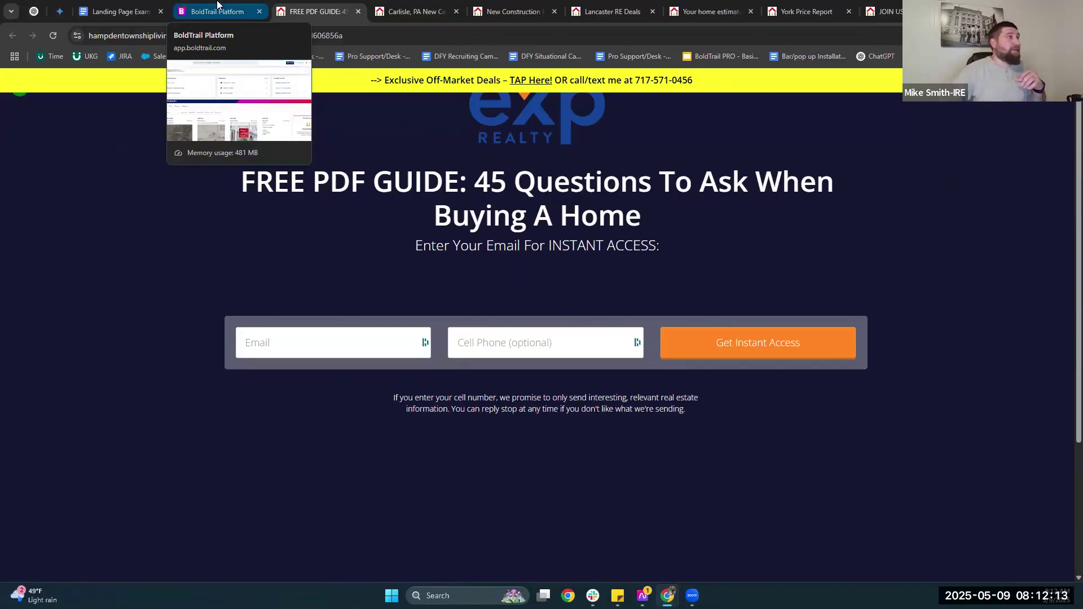
Move the Landing Page Examples tab after BoldTrail Platform and click into its bullet list.
left_click_drag(102, 11, 206, 8)
left_click(435, 343)
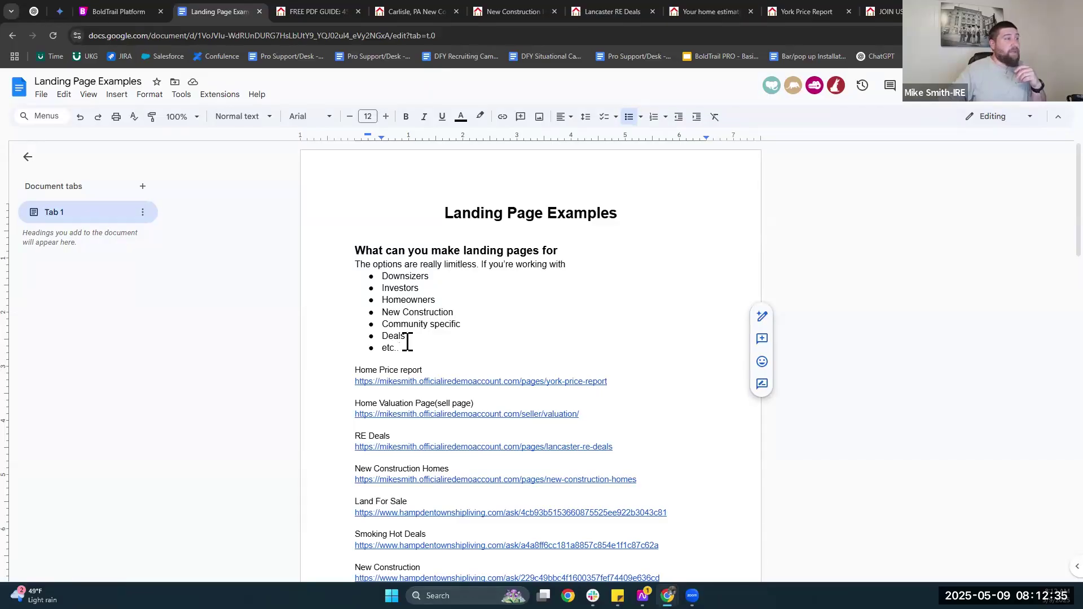
Skim the doc's example landing page links, then switch to the FREE PDF GUIDE buyer's guide page.
scroll(407, 343, "down", 4)
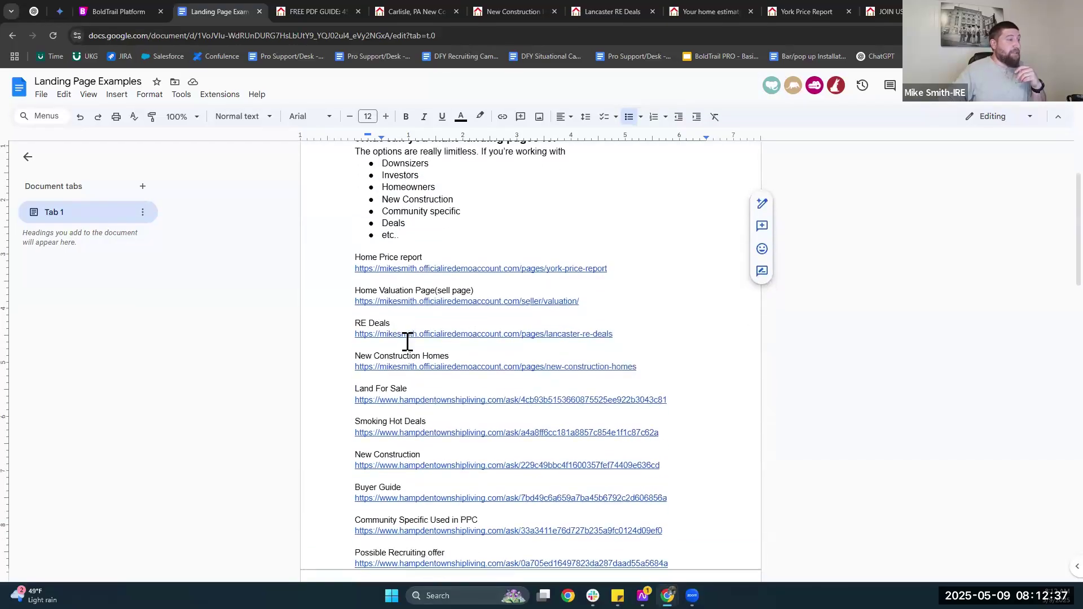
scroll(405, 431, "down", 1)
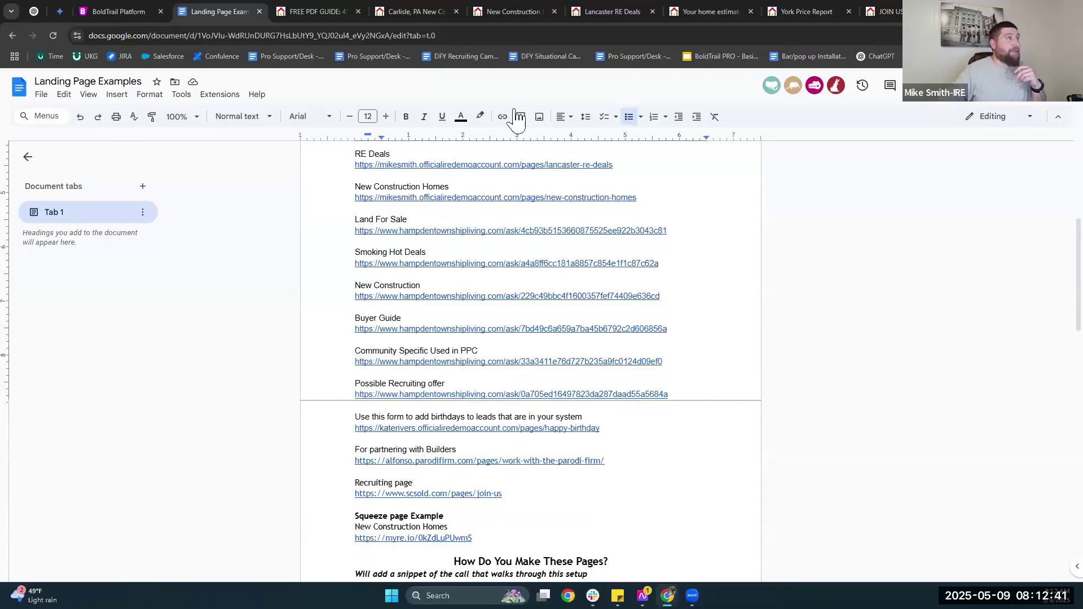
scroll(419, 451, "up", 3)
left_click(316, 11)
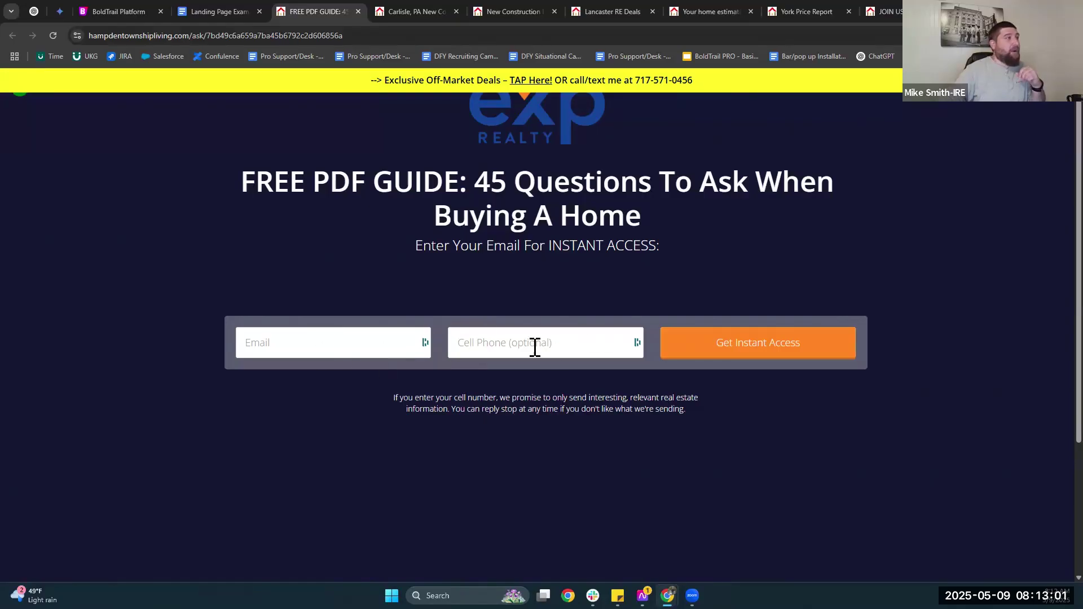
Review the Carlisle and Riverside County new construction pages, including the listings list.
left_click(392, 11)
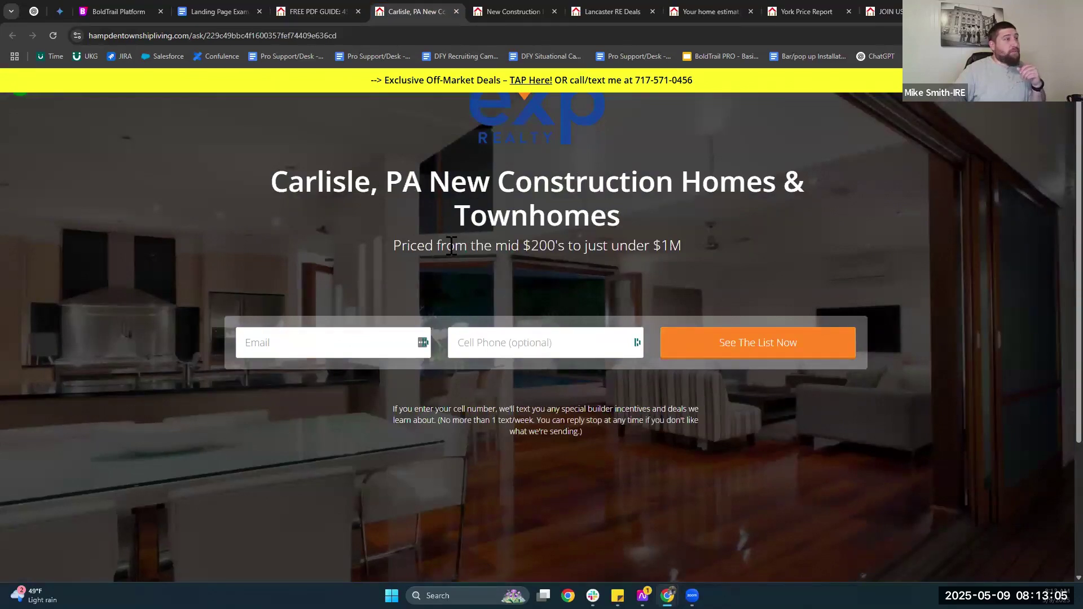
left_click(515, 10)
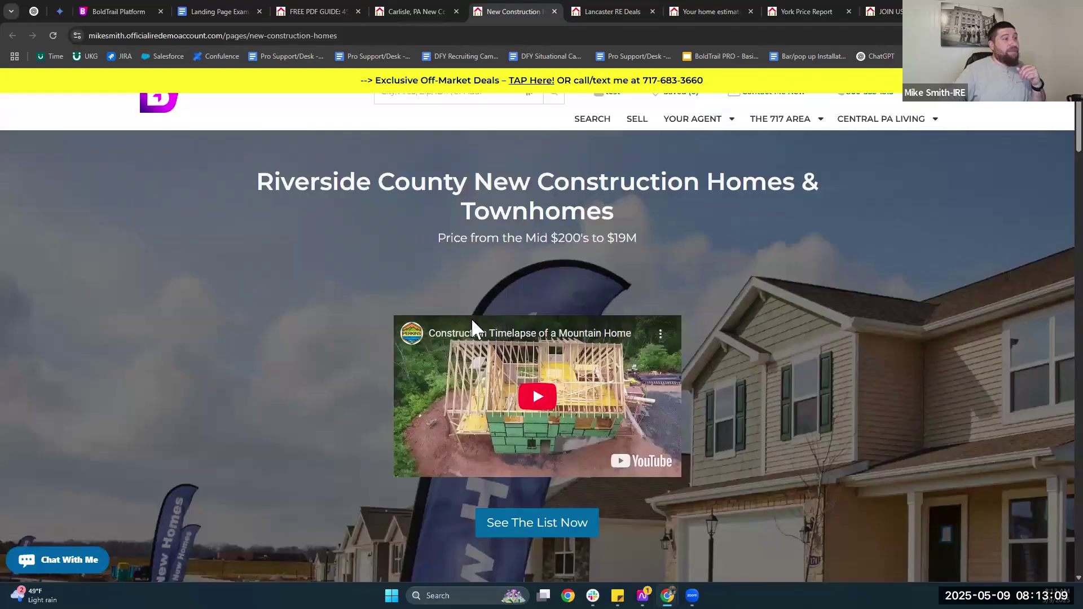
scroll(451, 293, "down", 2)
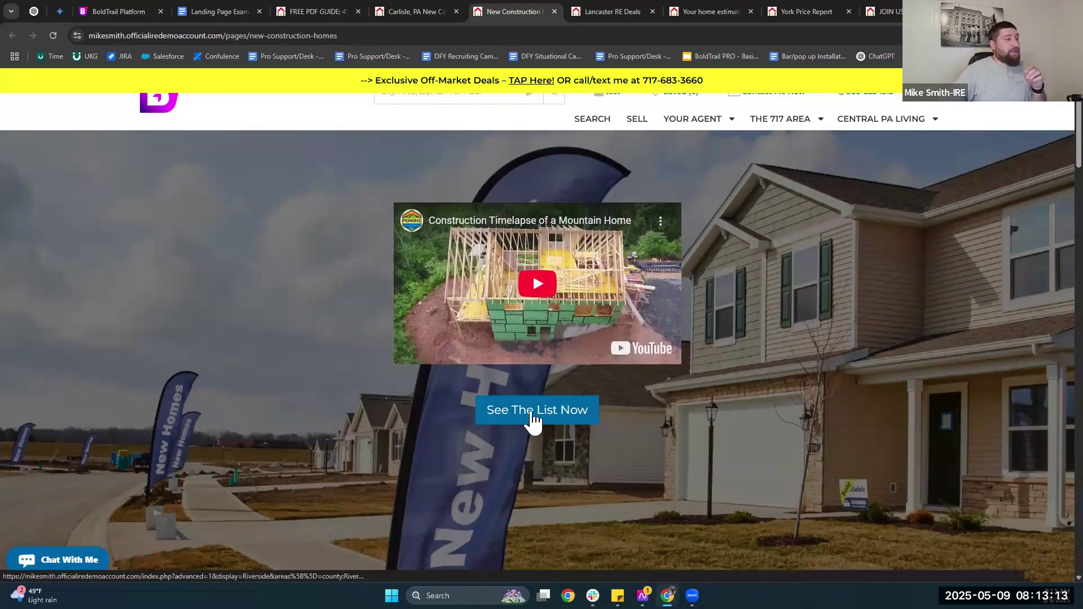
left_click(531, 420)
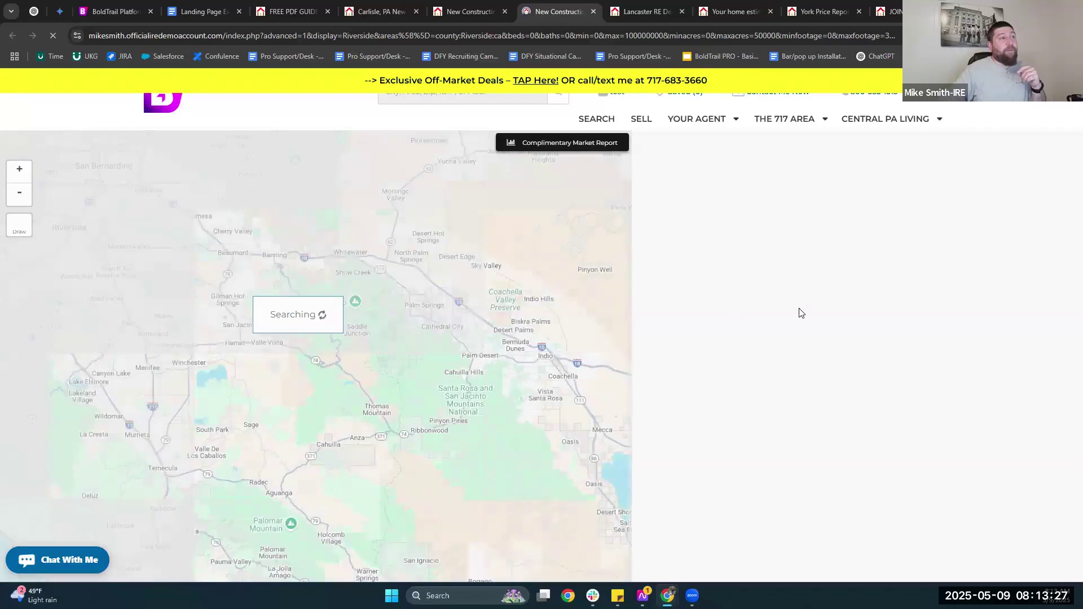
Review the Lancaster RE Deals, home valuation and York price report pages, ending on SCSOLD join-us.
left_click(649, 12)
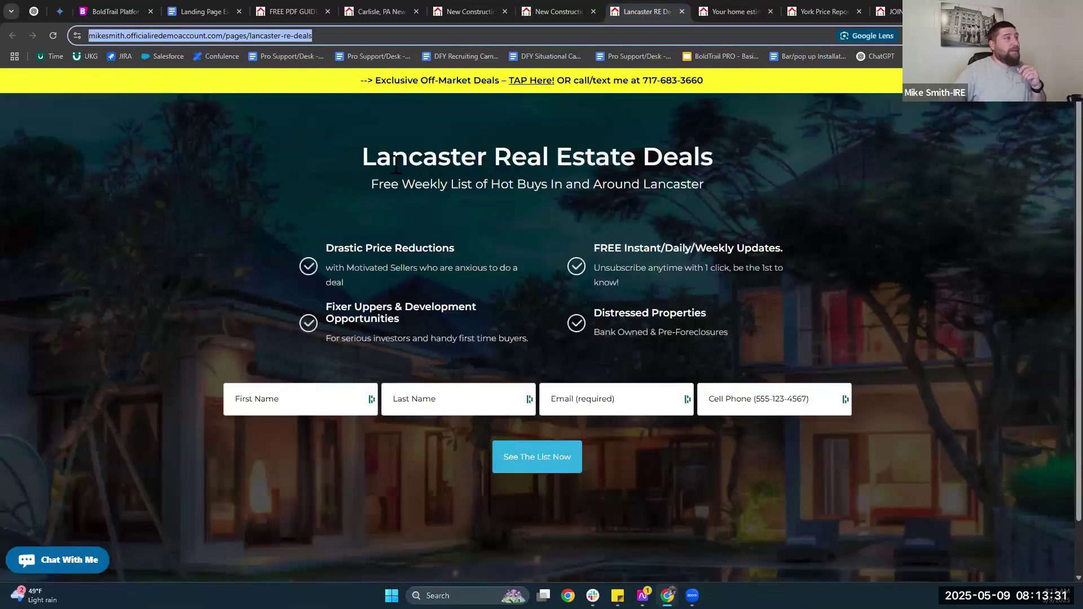
left_click_drag(362, 157, 728, 167)
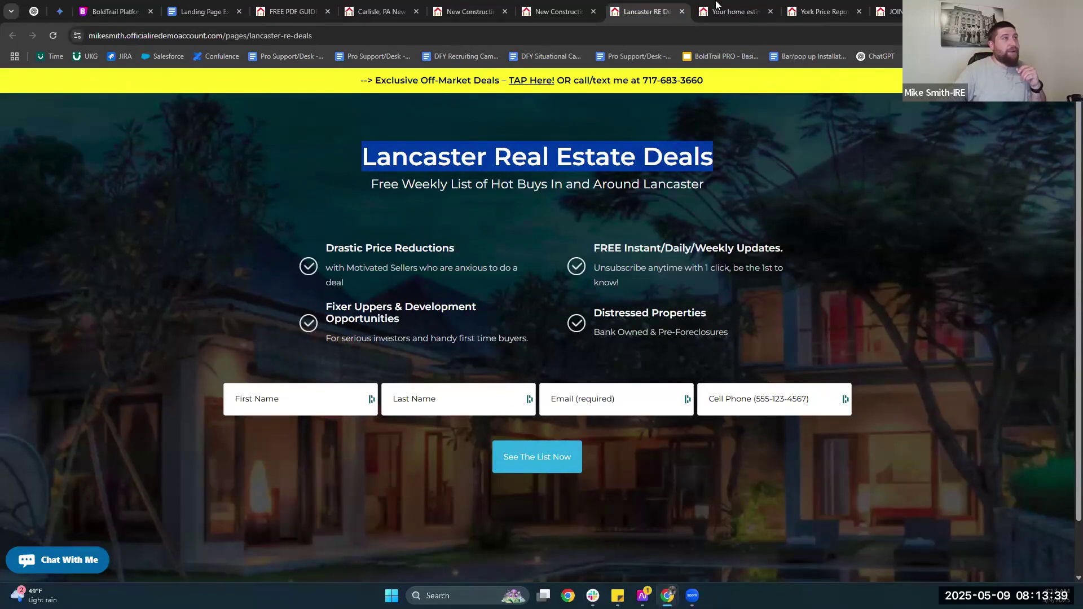
left_click(733, 12)
left_click(490, 219)
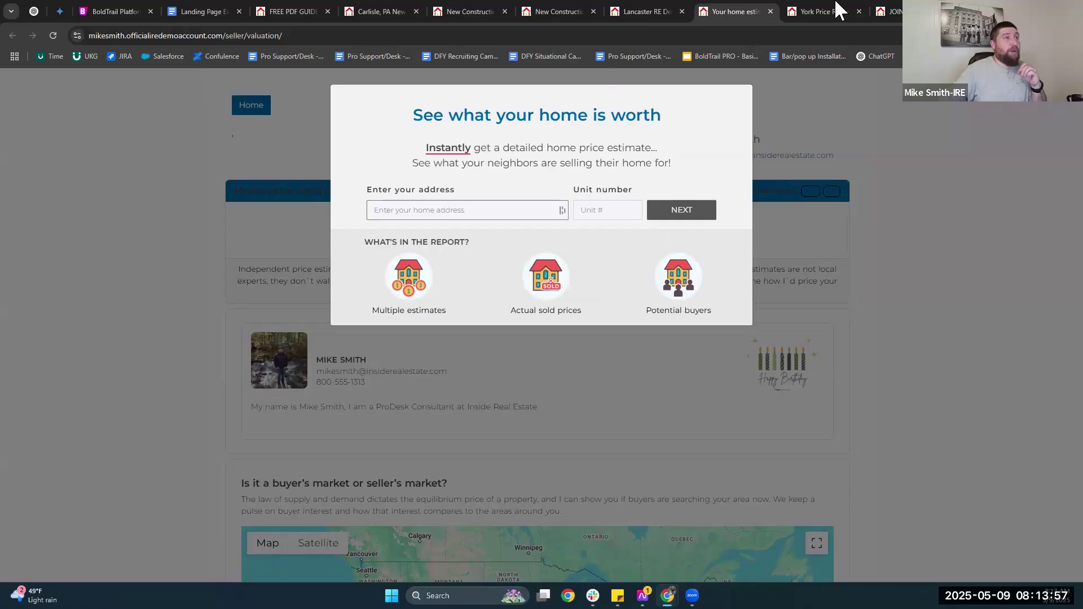
left_click(839, 9)
left_click_drag(273, 188, 688, 175)
left_click(890, 11)
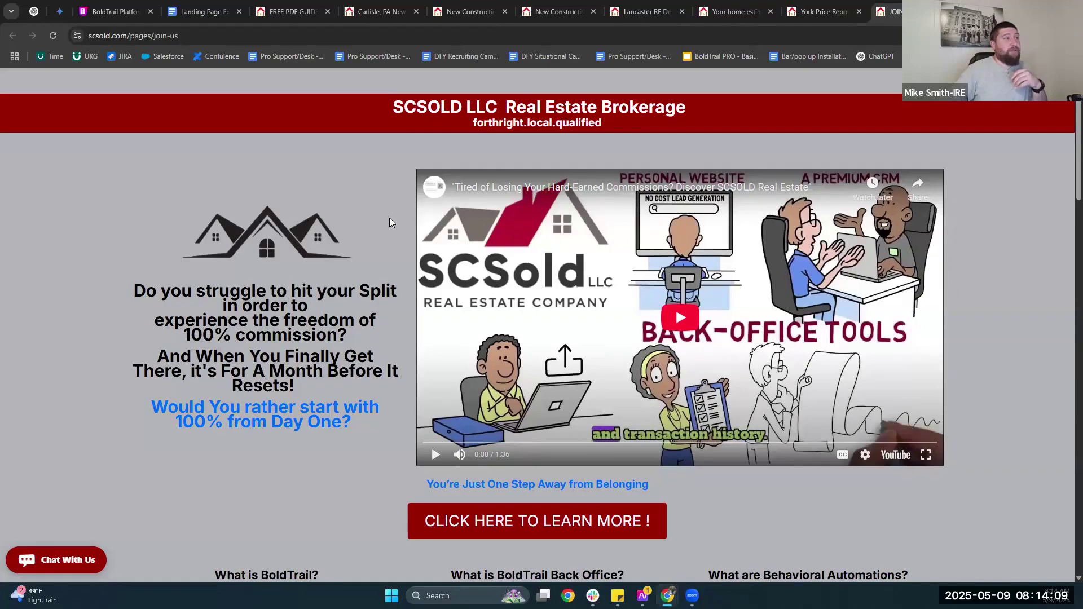
Scroll through the SCSOLD join-us recruiting page and back, then return to the buyer's guide page.
scroll(398, 223, "down", 3)
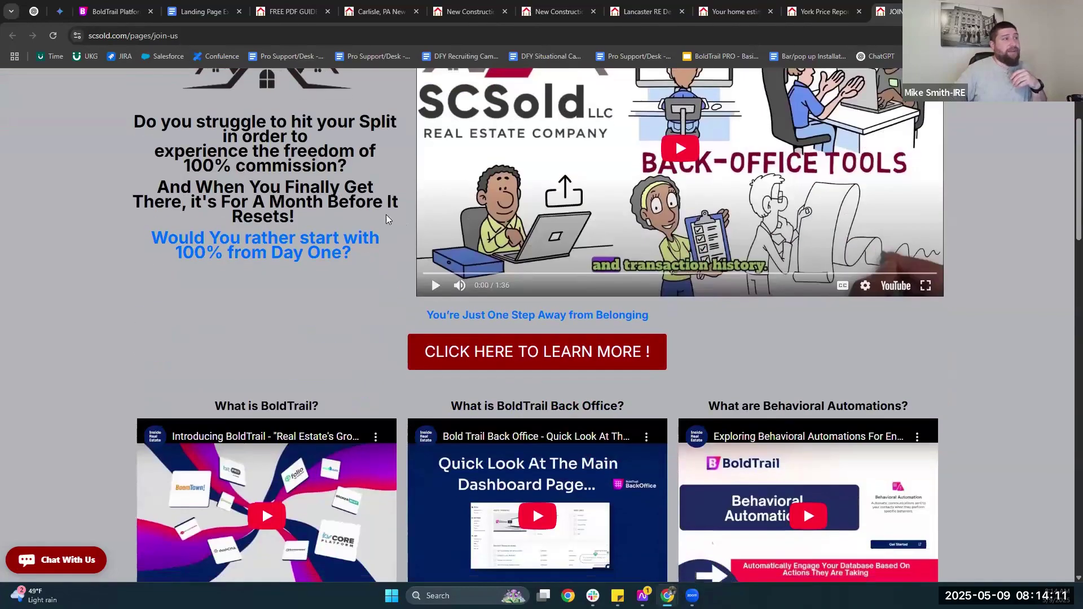
scroll(390, 220, "down", 1)
scroll(397, 220, "up", 4)
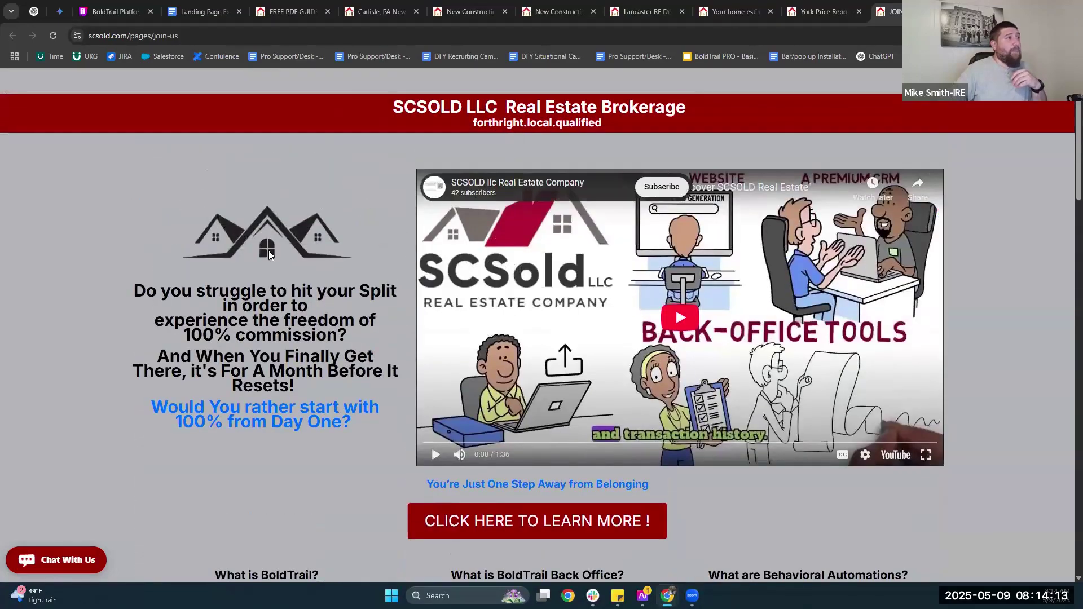
scroll(508, 361, "down", 3)
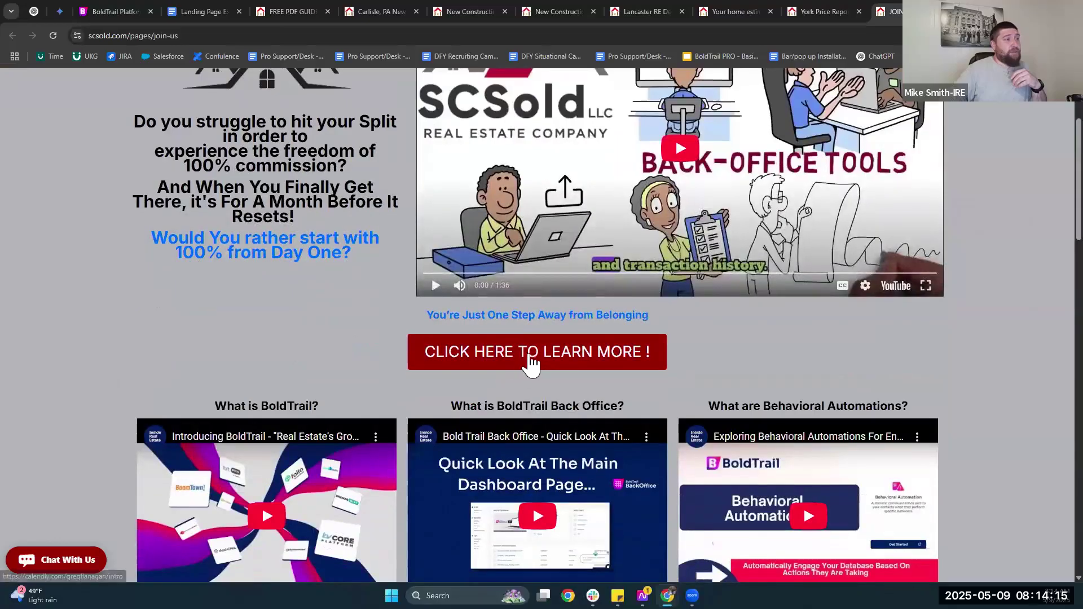
scroll(429, 330, "down", 2)
scroll(533, 336, "down", 1)
scroll(533, 336, "down", 2)
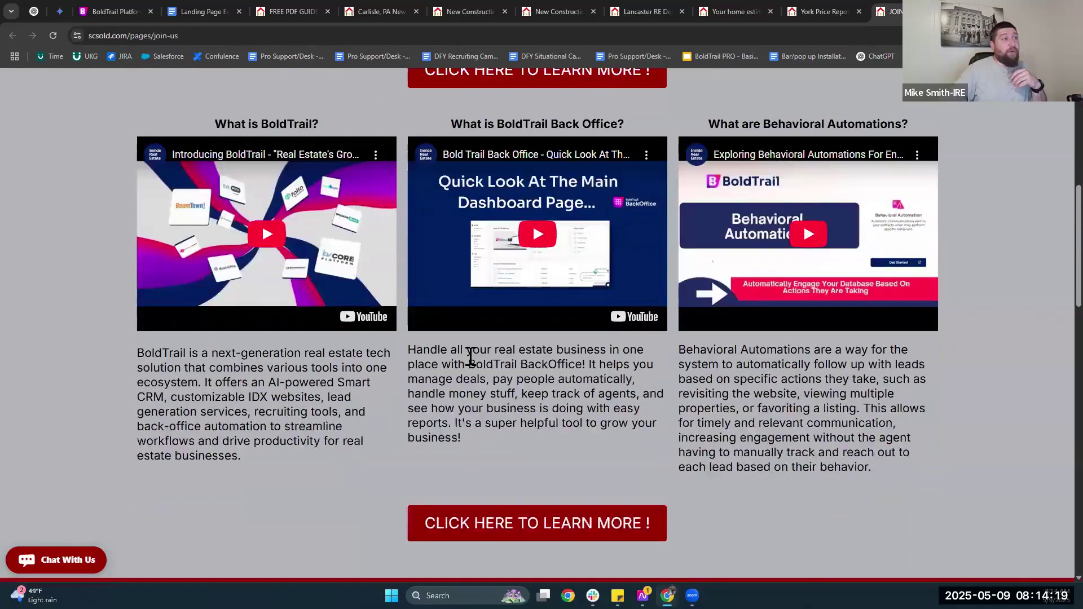
scroll(399, 349, "down", 5)
scroll(464, 348, "down", 3)
scroll(639, 295, "down", 3)
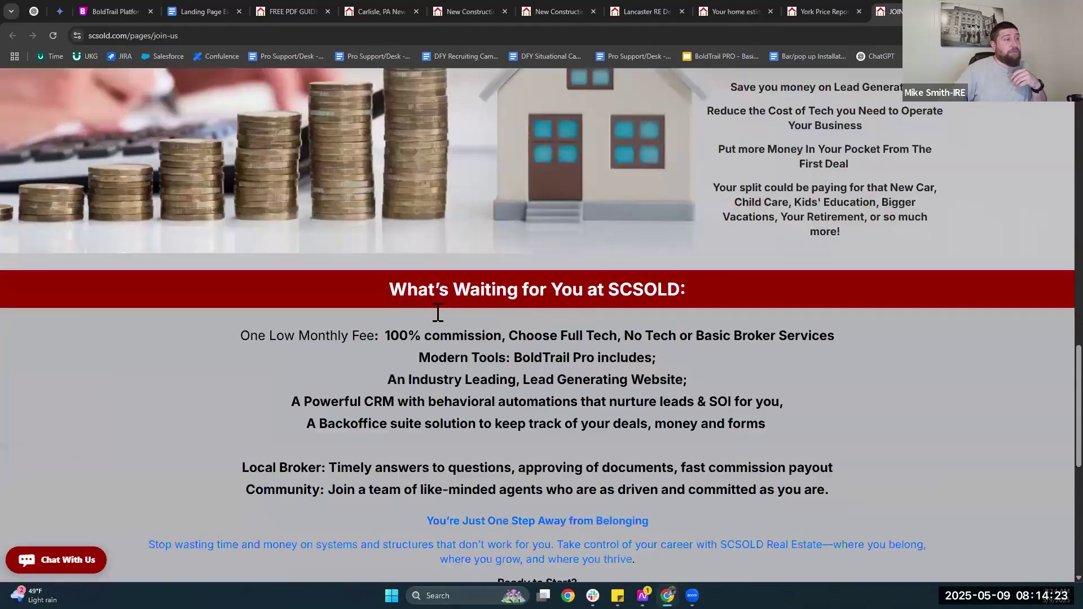
scroll(536, 387, "down", 5)
scroll(536, 387, "up", 8)
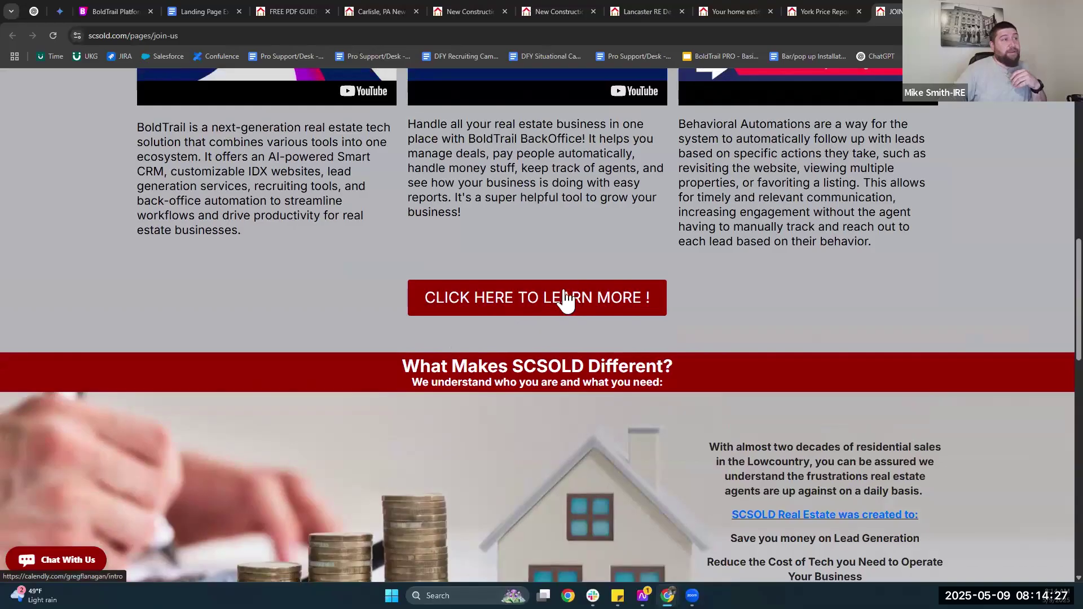
scroll(402, 325, "up", 1)
scroll(399, 326, "up", 3)
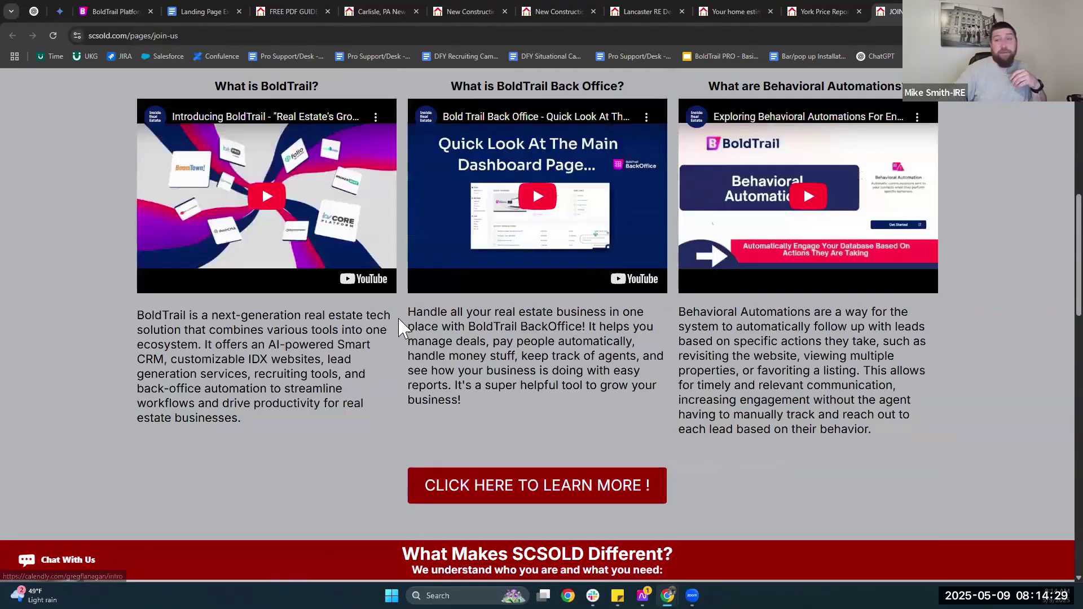
scroll(386, 339, "up", 7)
scroll(101, 104, "up", 3)
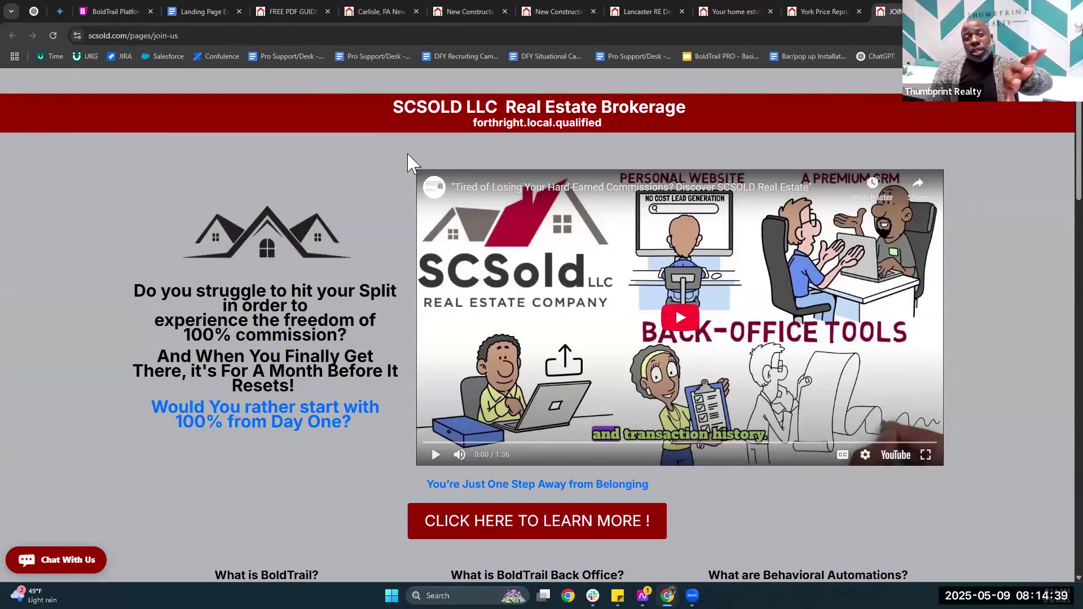
left_click(280, 11)
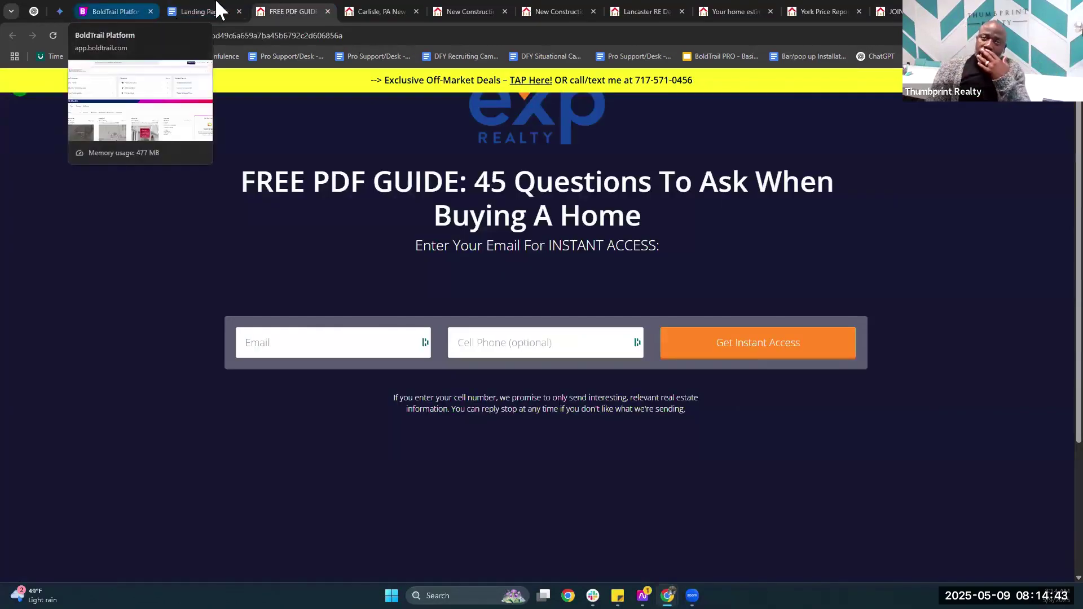
Back in Landing Page Examples, follow the Google Ads example link to 'Google Landing page ad.png'.
left_click(195, 10)
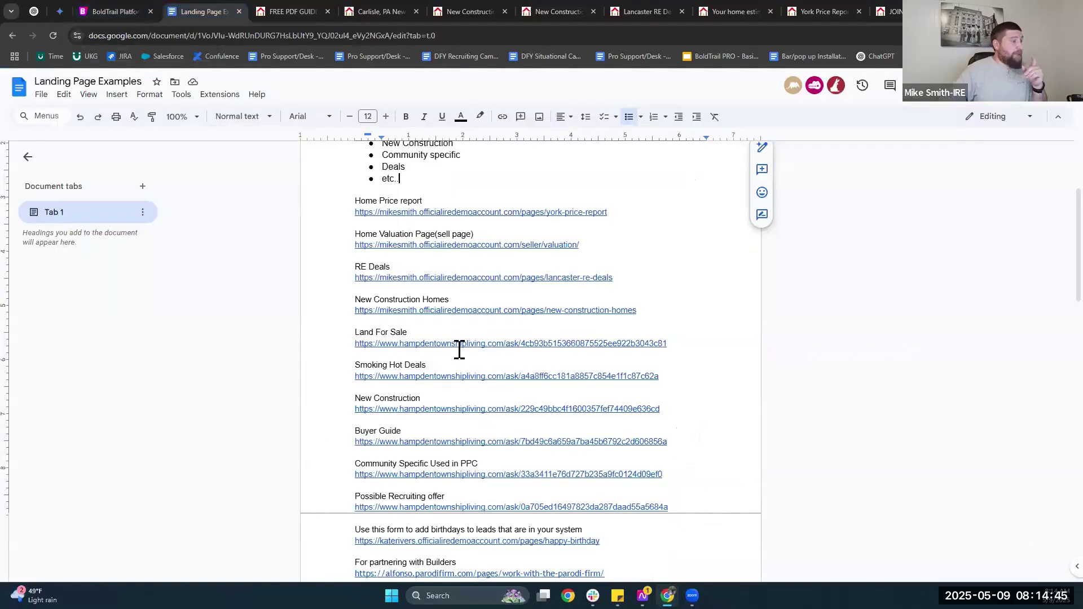
scroll(459, 350, "down", 15)
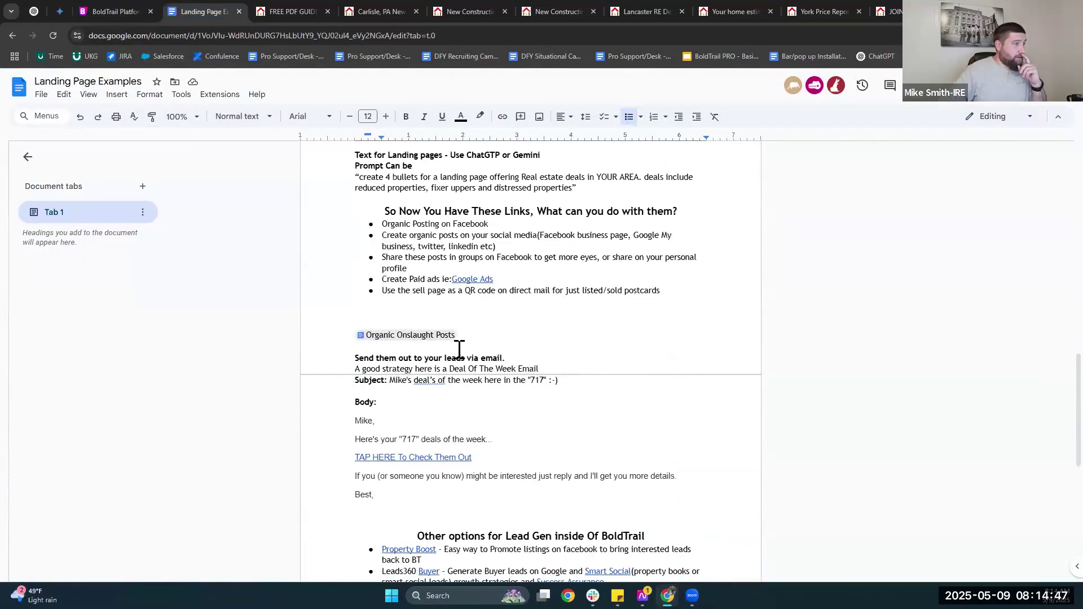
scroll(459, 350, "down", 2)
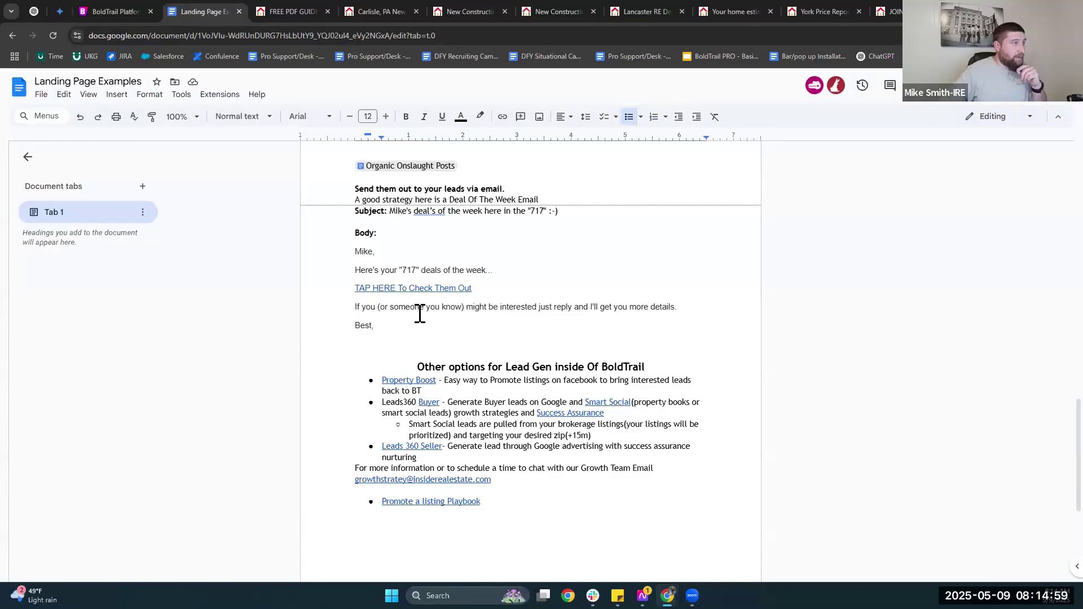
scroll(422, 320, "up", 4)
left_click(476, 335)
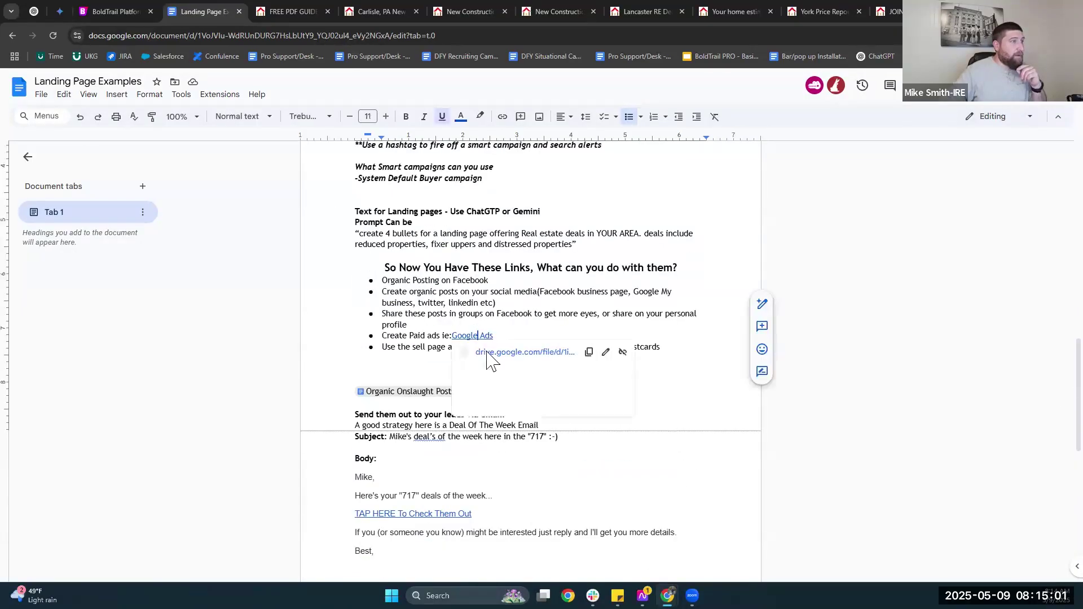
left_click(491, 355)
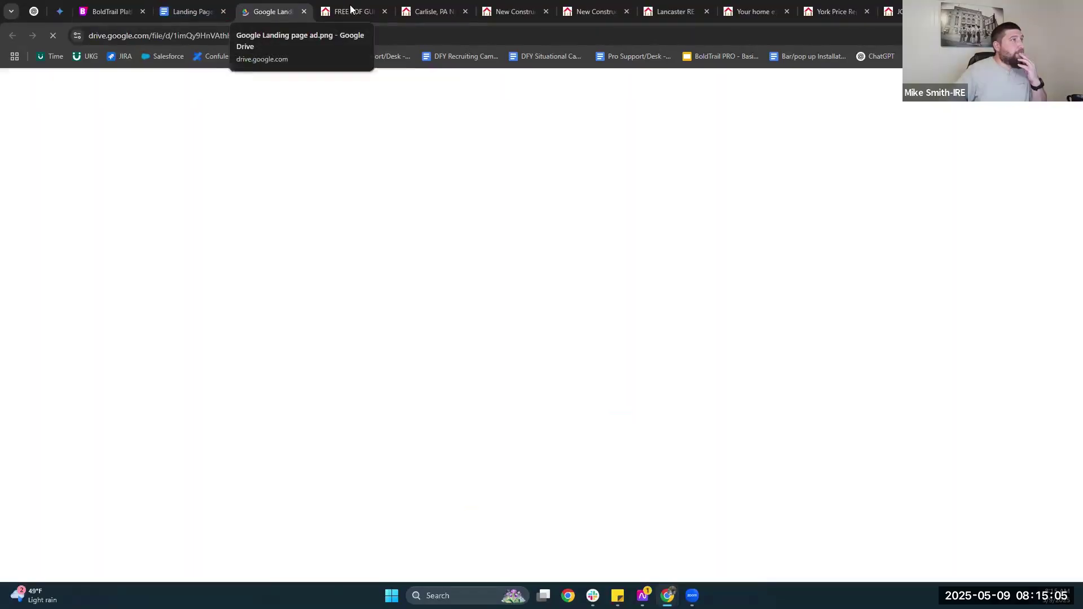
Close all eight example landing page tabs and return to the BoldTrail Platform dashboard.
left_click(385, 12)
left_click(384, 12)
left_click(384, 11)
left_click(385, 12)
left_click(384, 11)
left_click(383, 11)
left_click(384, 11)
left_click(384, 11)
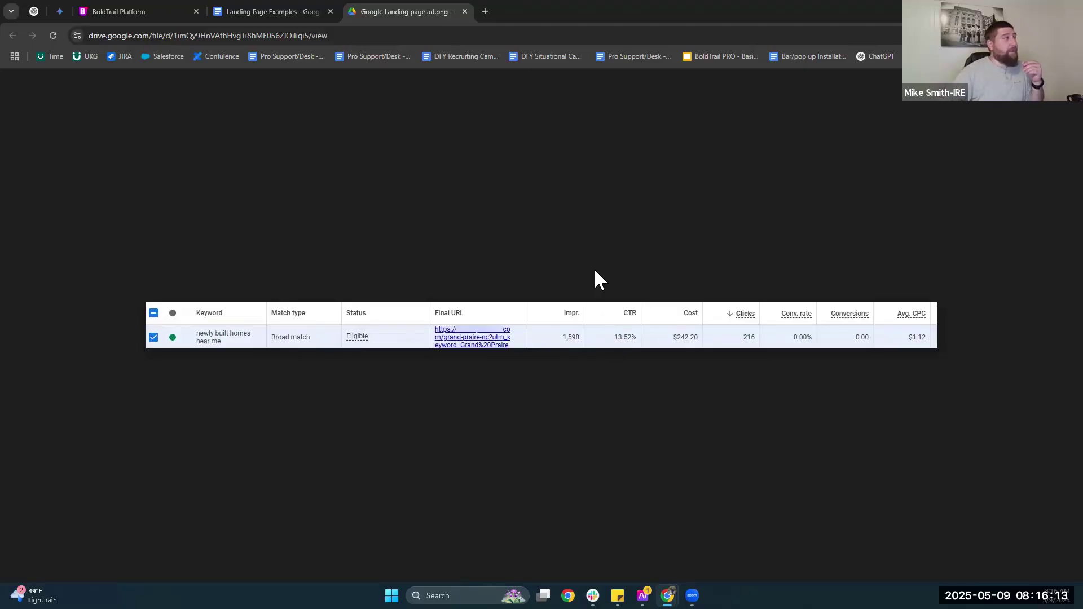
left_click(121, 9)
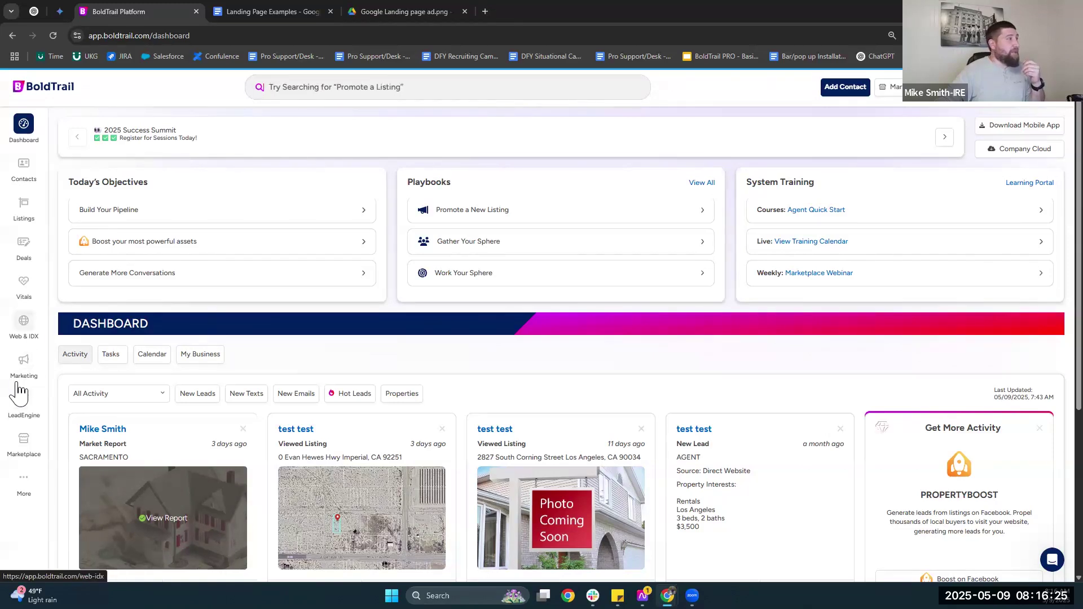
In Lead Engine, start a new custom landing page on the agent's website domain.
left_click(24, 401)
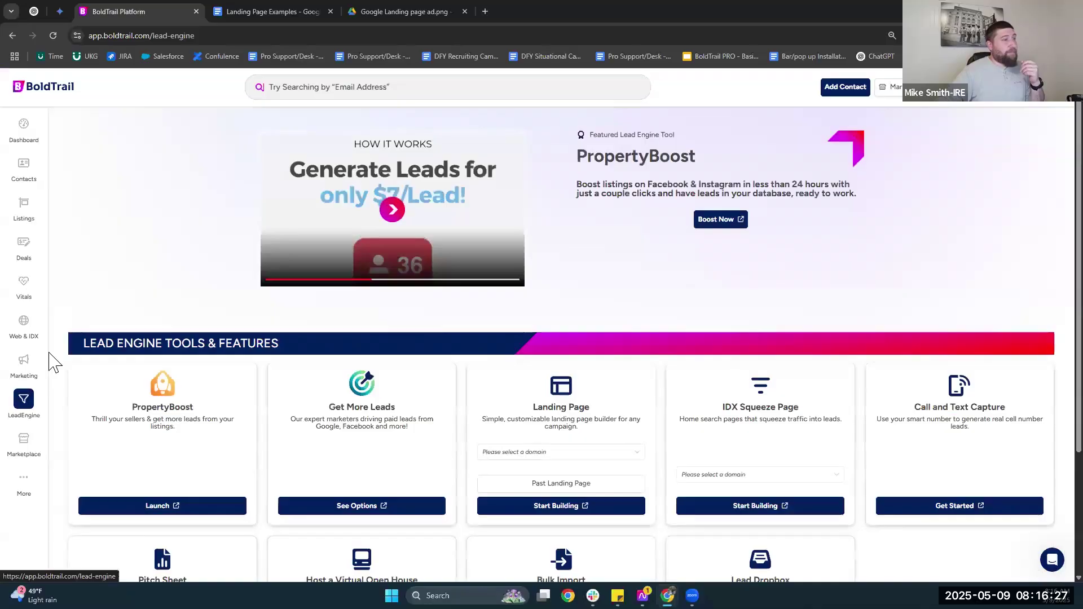
scroll(587, 316, "down", 1)
left_click(520, 398)
left_click(518, 411)
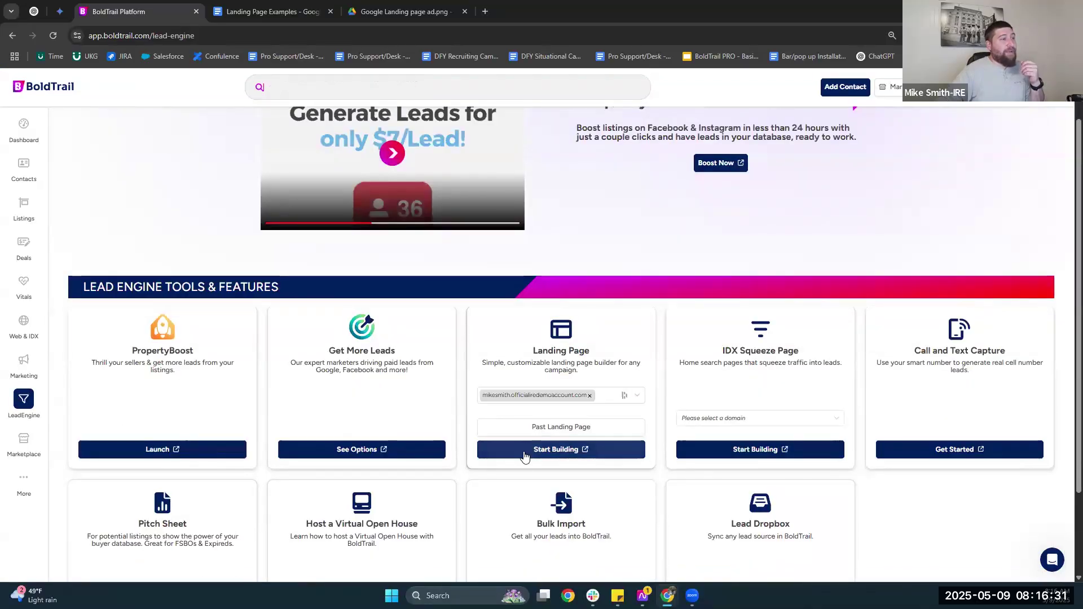
left_click(525, 449)
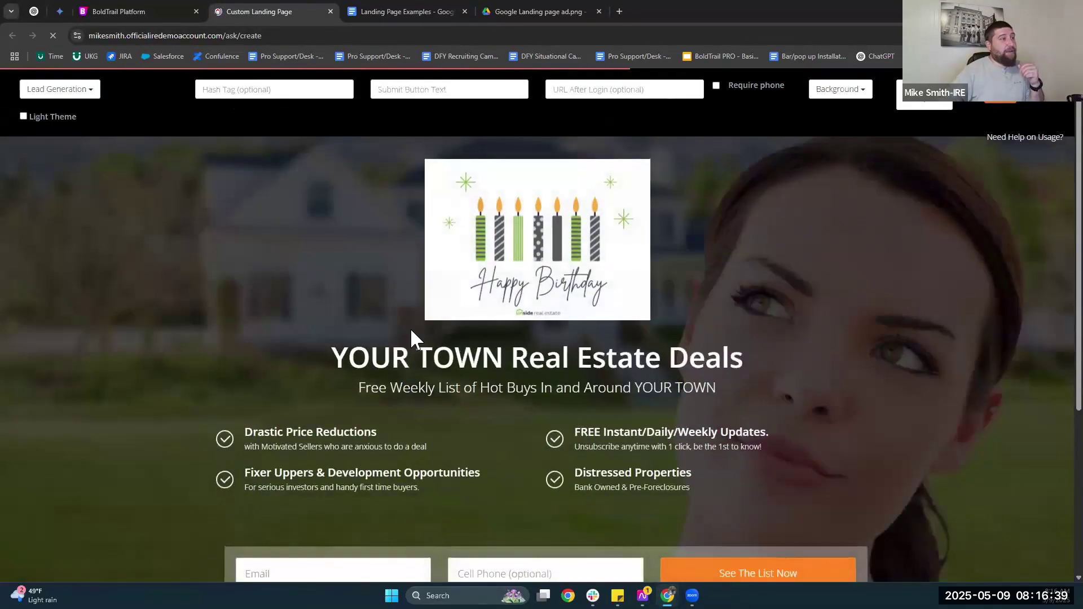
Try editing the YOUR TOWN headline, then close the old builder and go to Web & IDX.
scroll(412, 330, "down", 1)
double_click(492, 299)
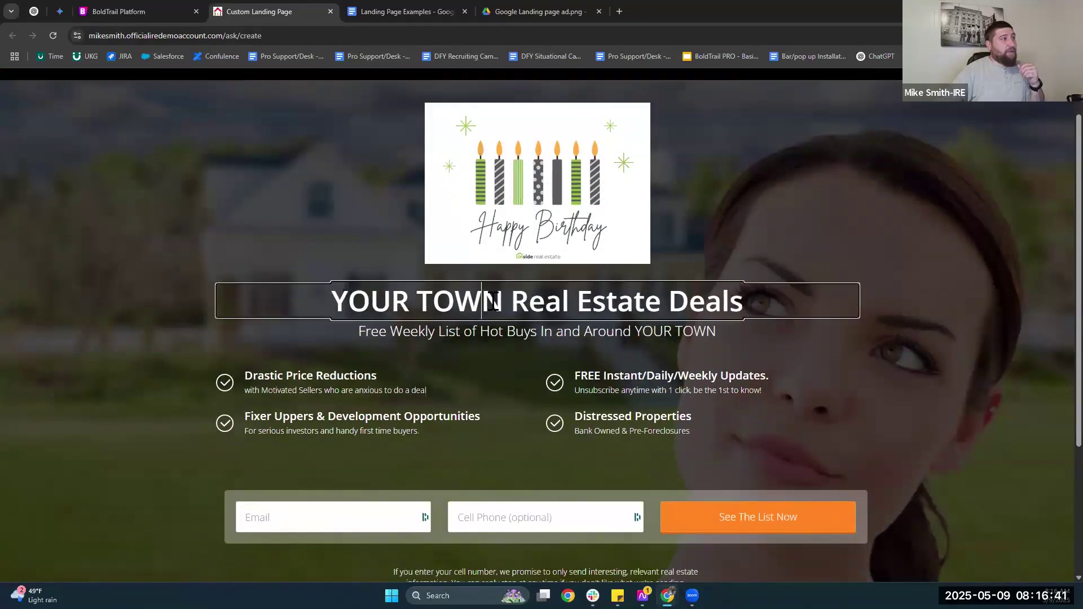
left_click(491, 330)
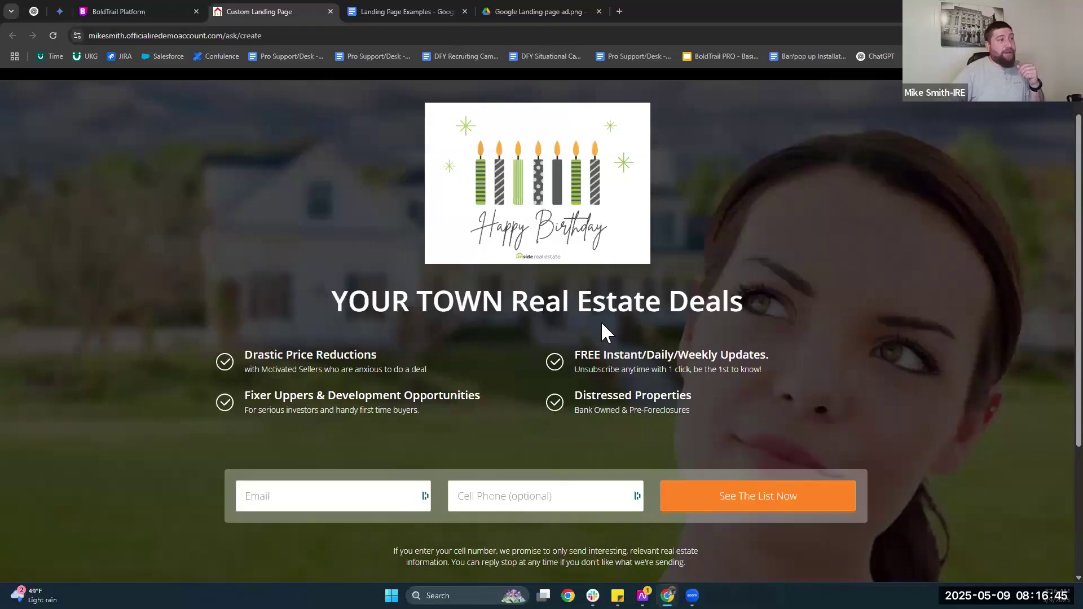
left_click(331, 12)
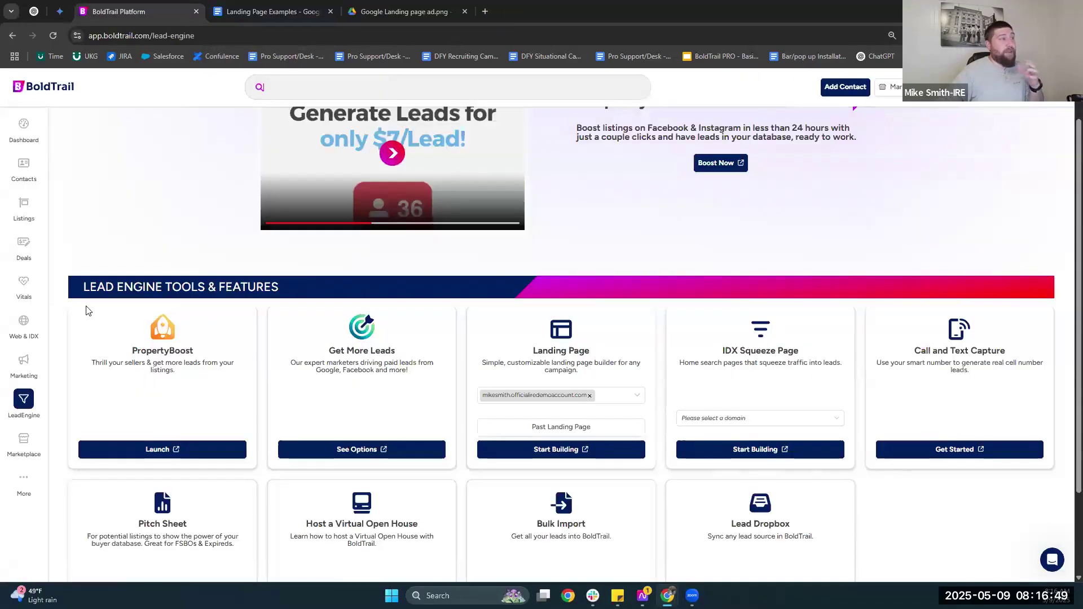
left_click(24, 322)
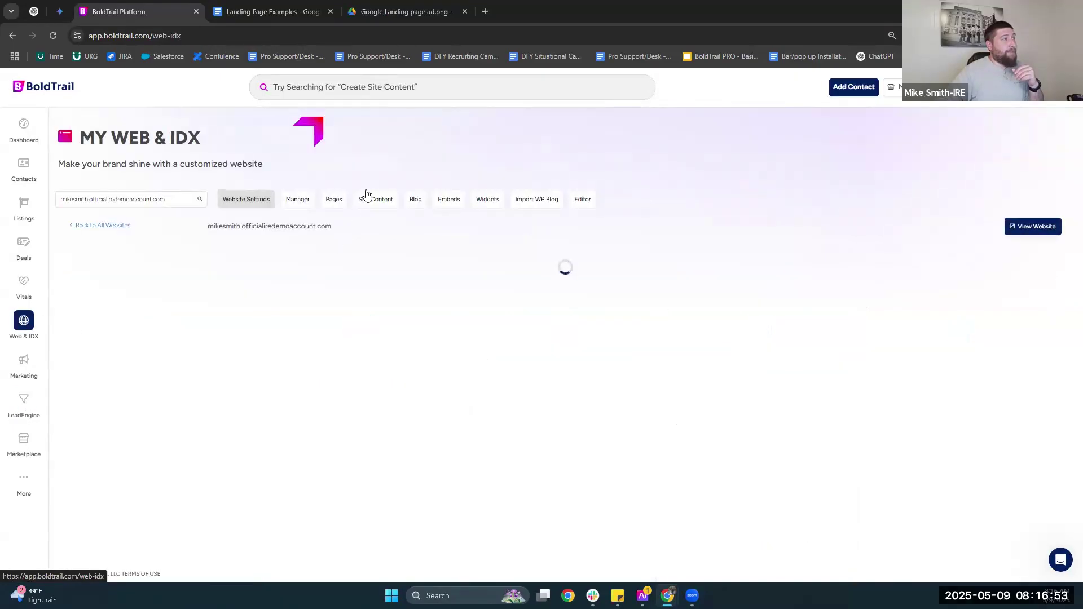
Start a page from the Content Hijack template and open its Advanced Options (slug content-hijack).
left_click(333, 199)
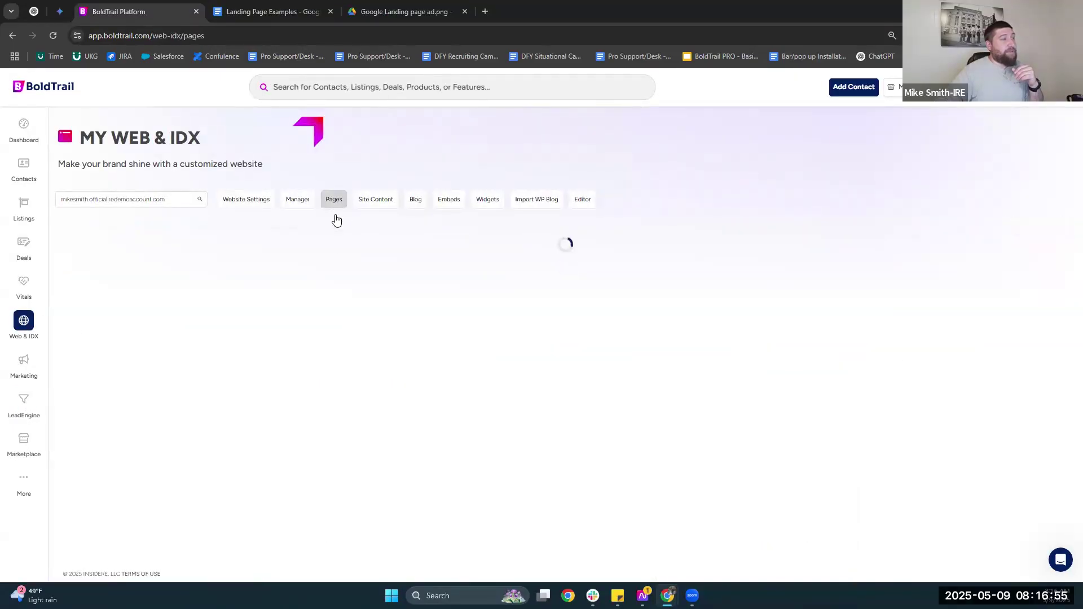
scroll(404, 292, "down", 1)
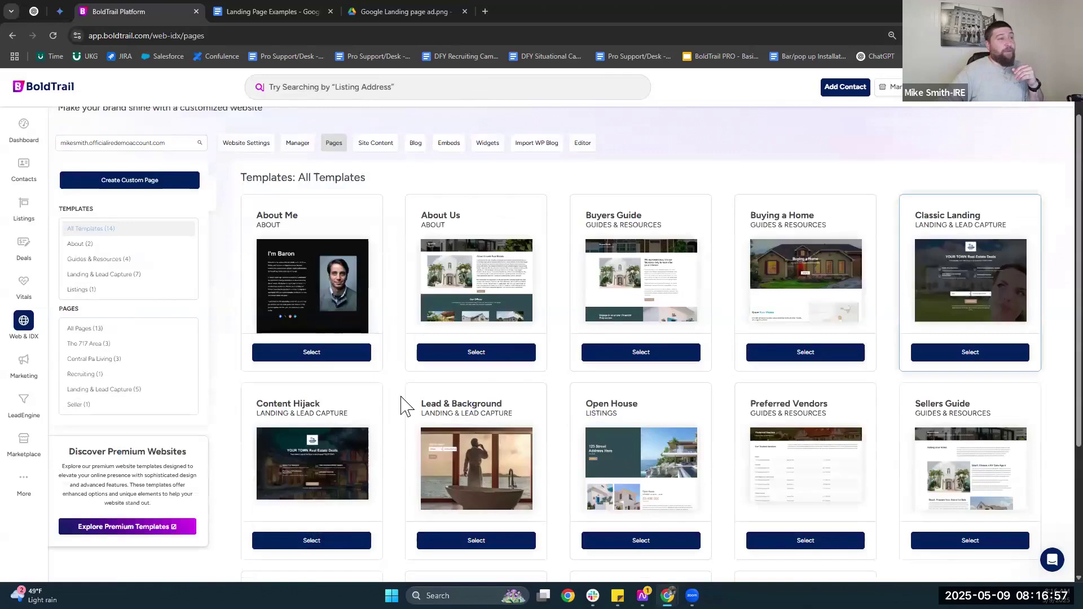
scroll(390, 402, "down", 1)
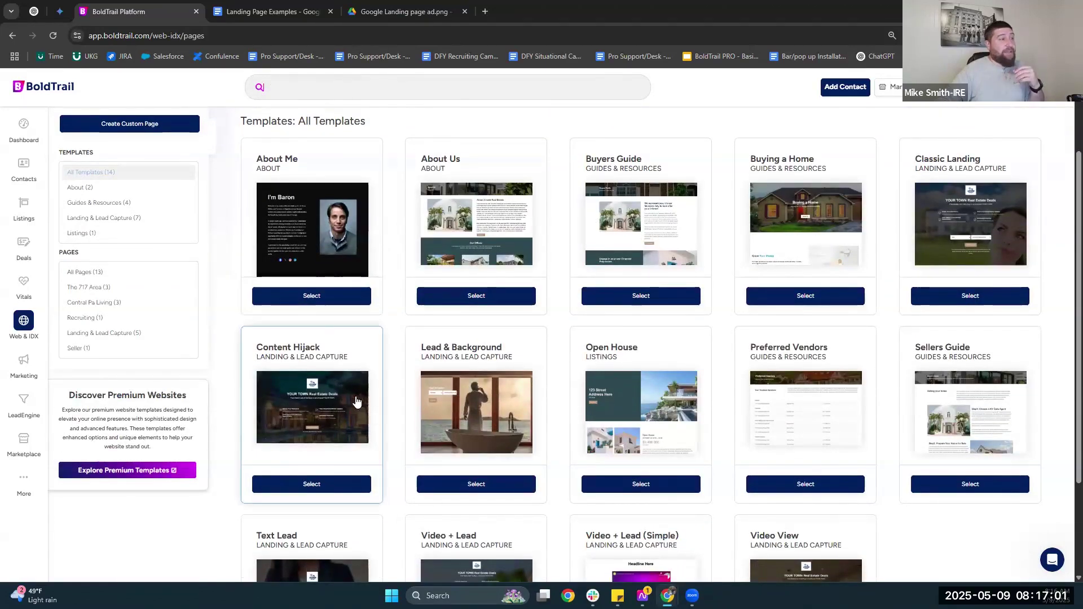
scroll(330, 432, "down", 2)
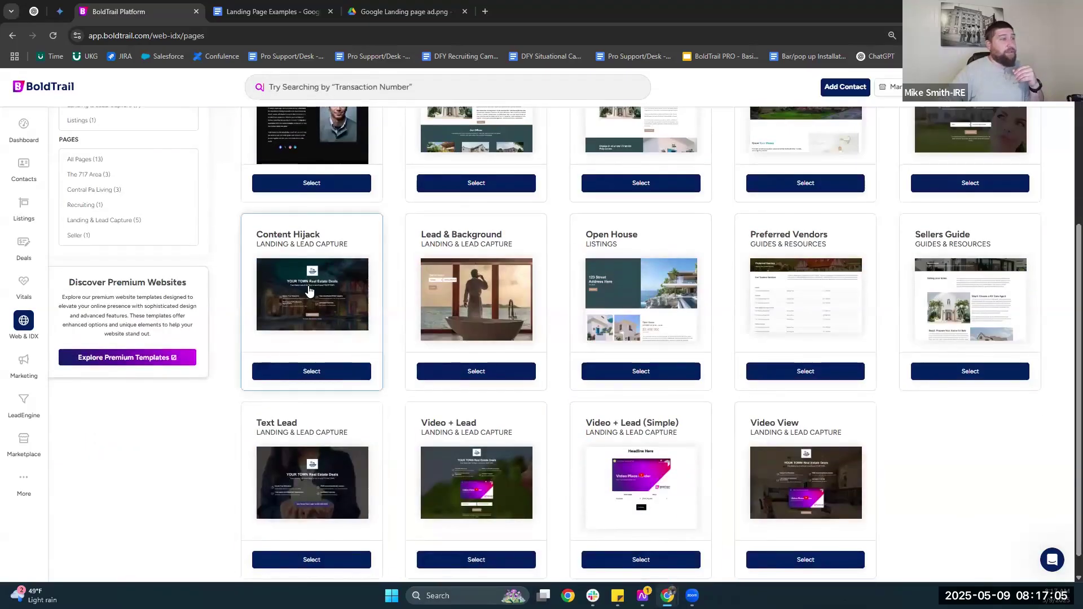
left_click(333, 293)
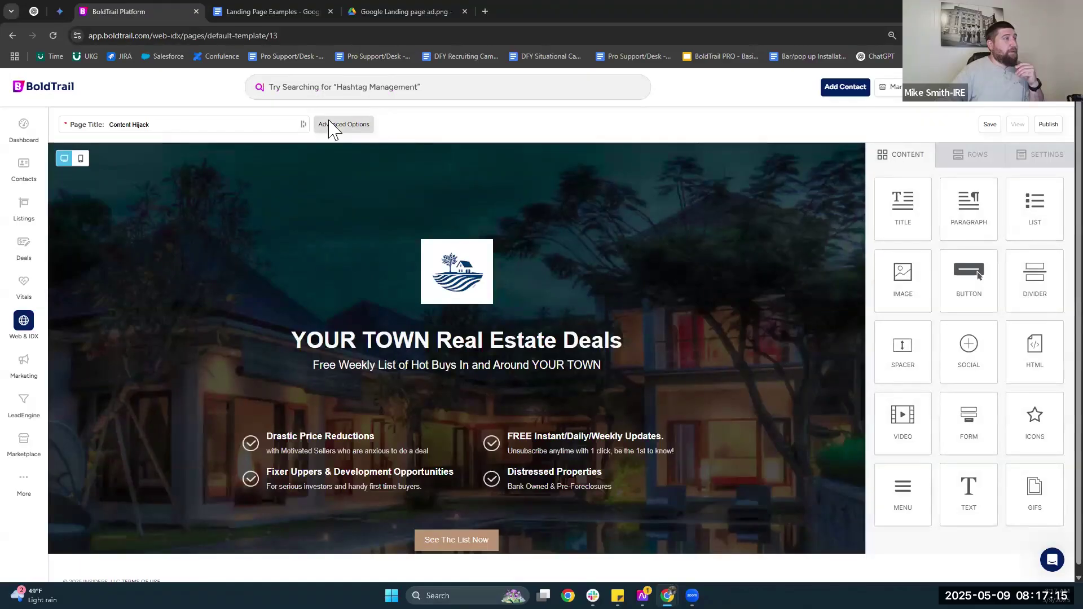
left_click(342, 125)
triple_click(412, 158)
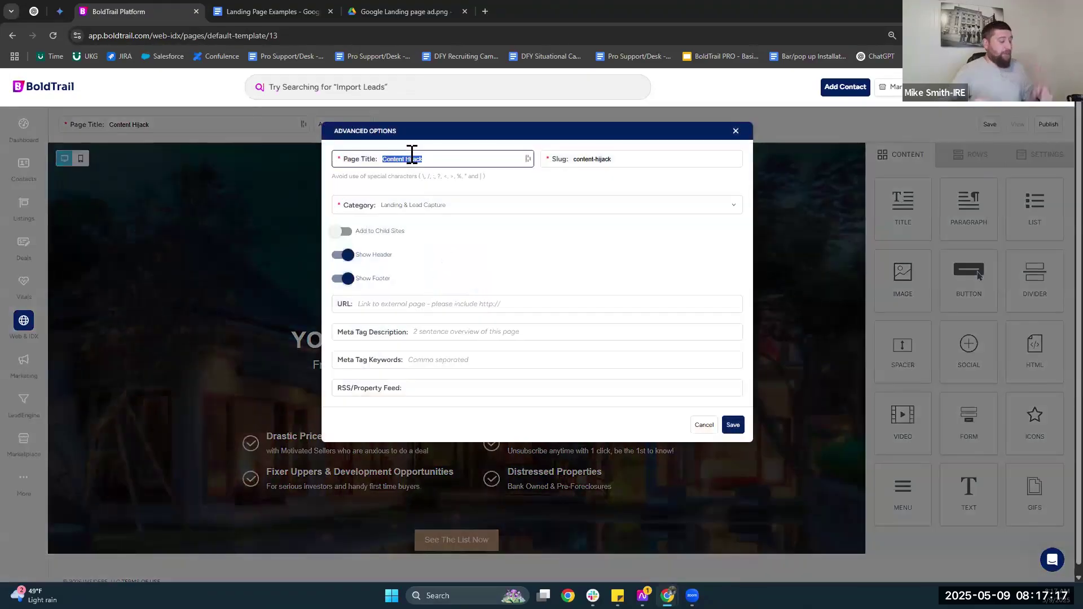
Title the page York PA New Construction, keep category Landing & Lead Capture, and save.
type("Y")
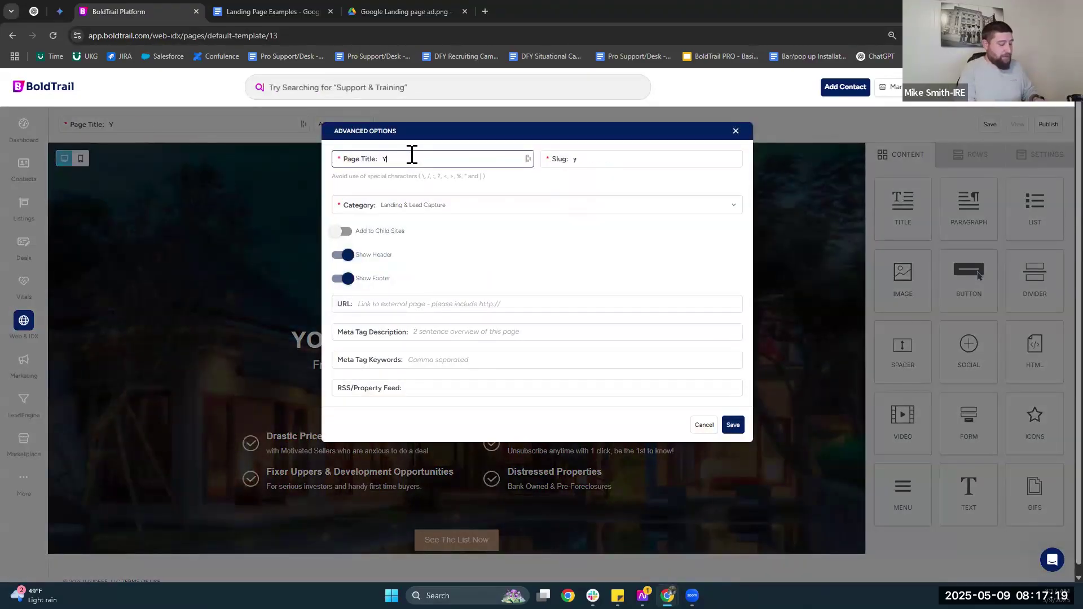
type("ork PA New ")
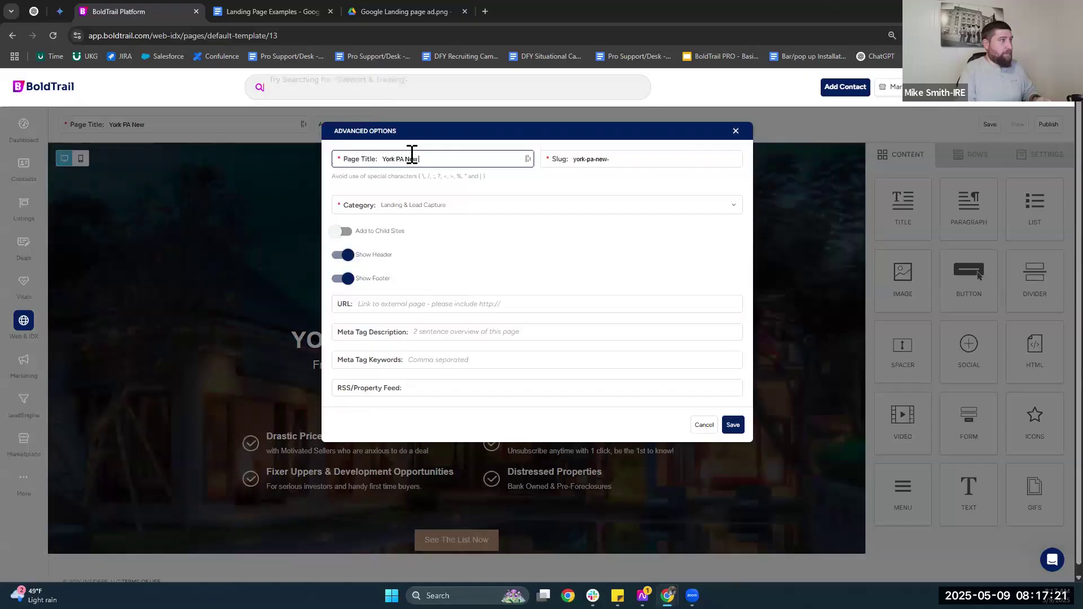
type("Construcruction")
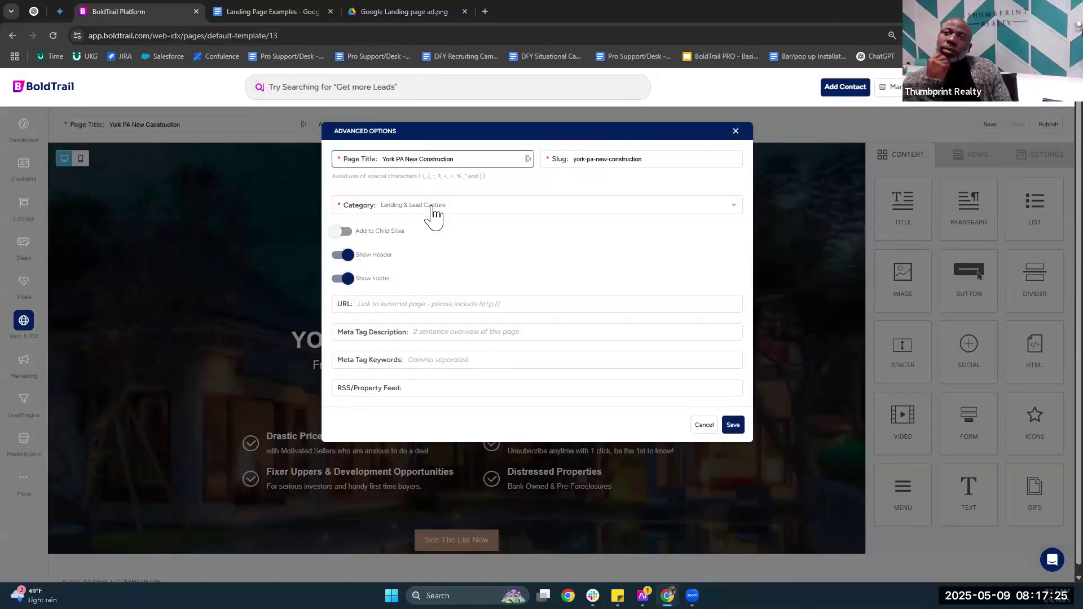
left_click(435, 213)
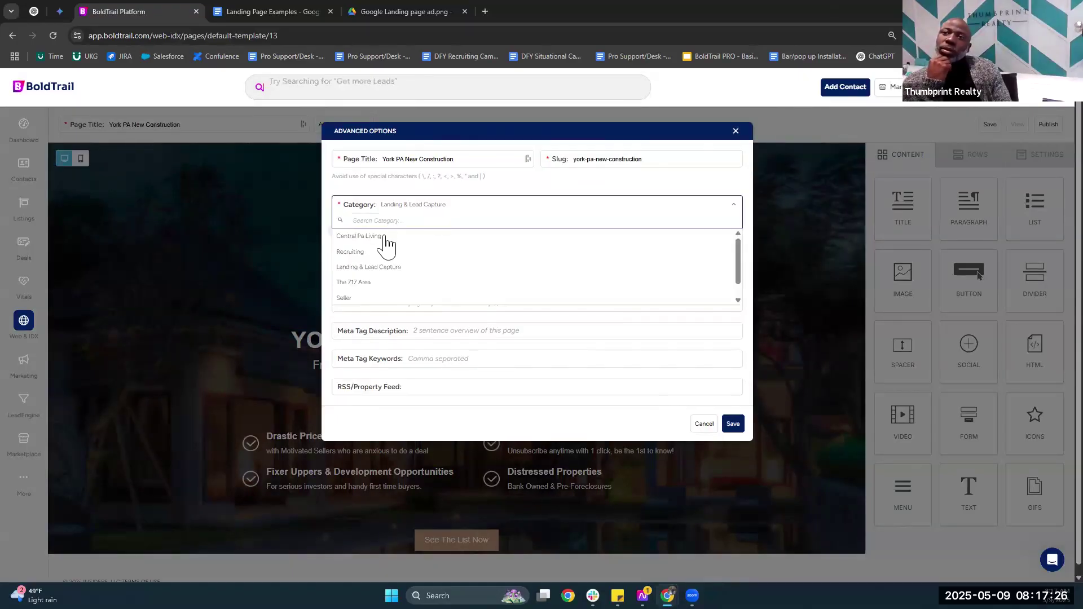
left_click(360, 273)
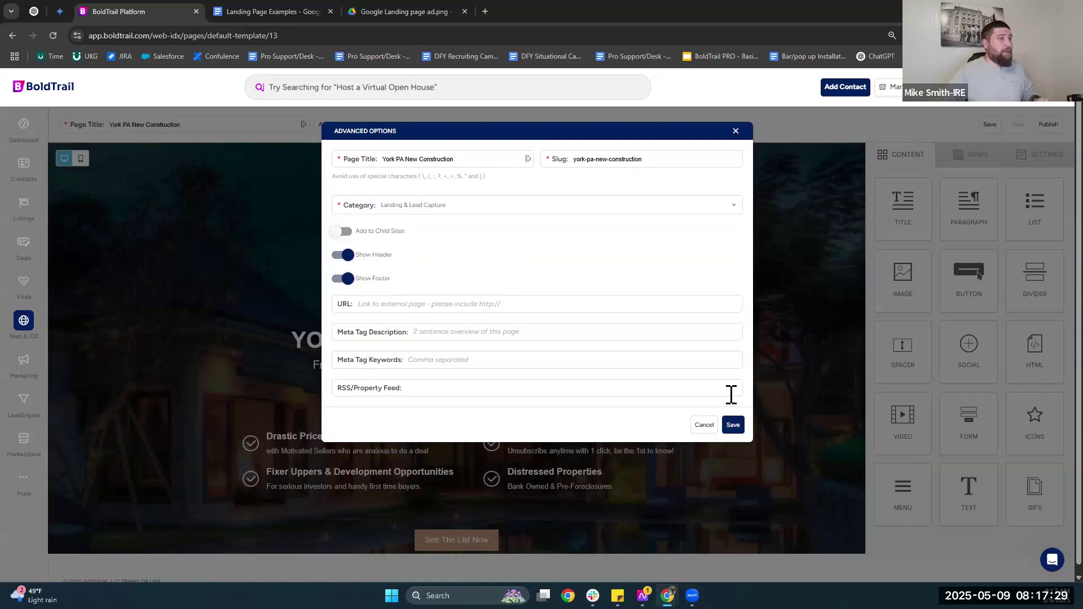
left_click(737, 427)
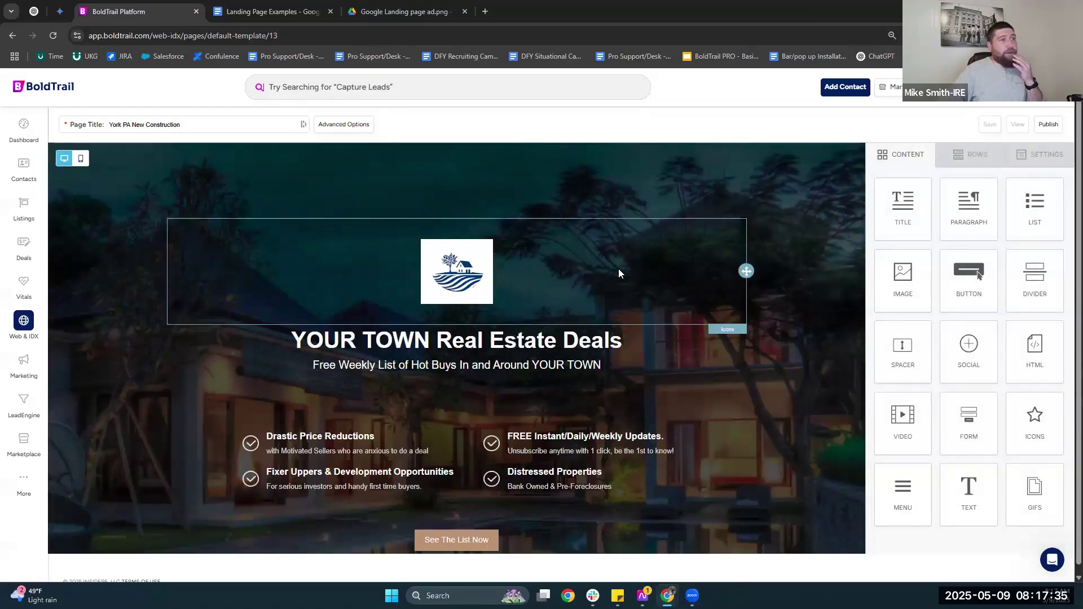
Delete the logo block and change the YOUR TOWN headline to York PA New Construction Homes & Townhomes.
left_click(710, 295)
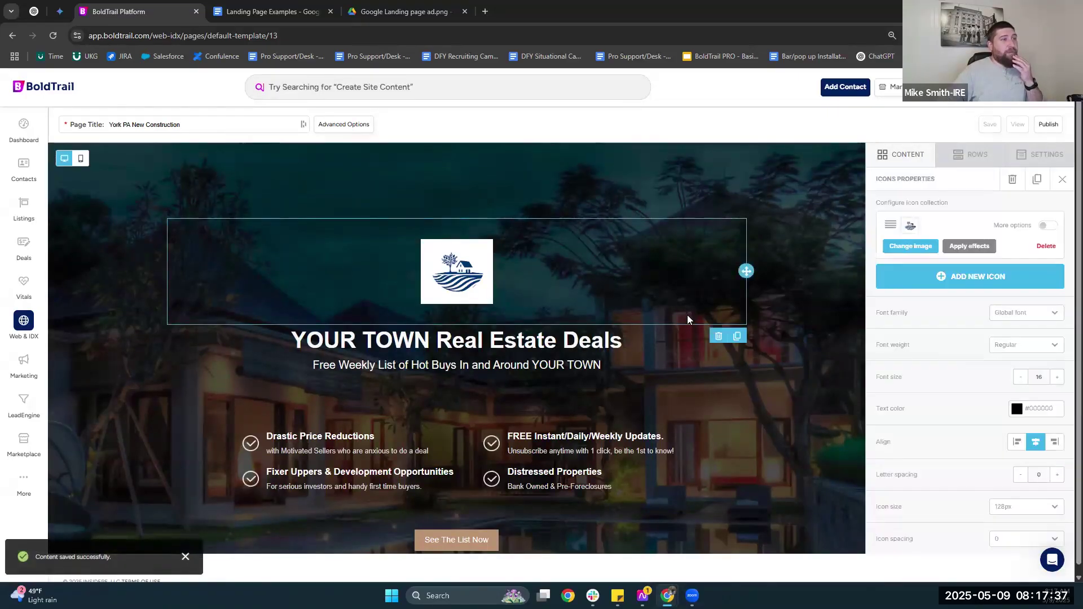
left_click(718, 337)
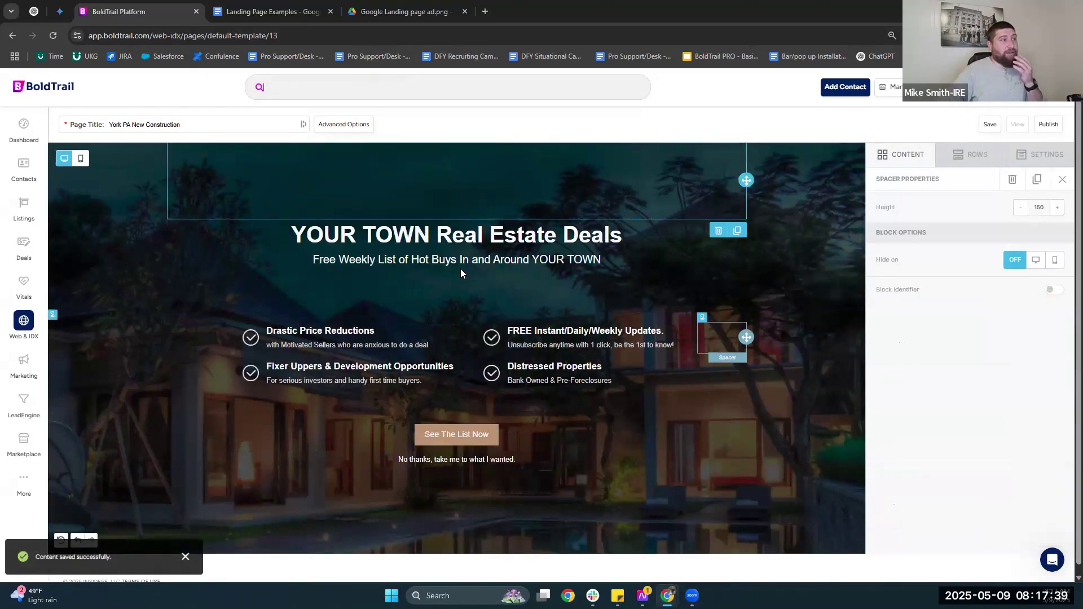
left_click(395, 236)
left_click_drag(431, 235, 294, 231)
type("Yopr")
key("BackSpace")
key("BackSpace")
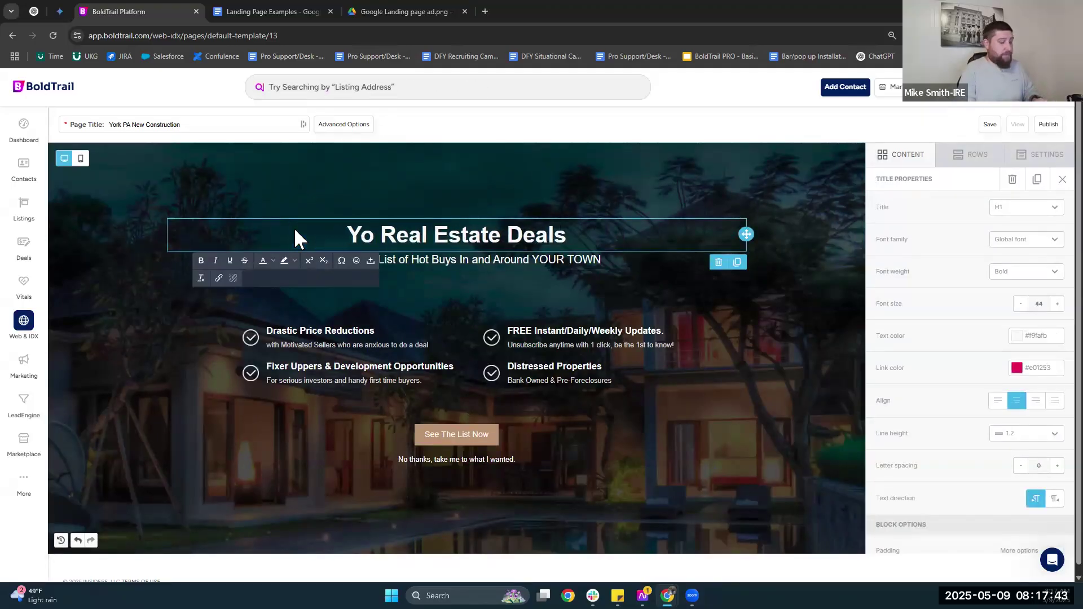
type("rk PA")
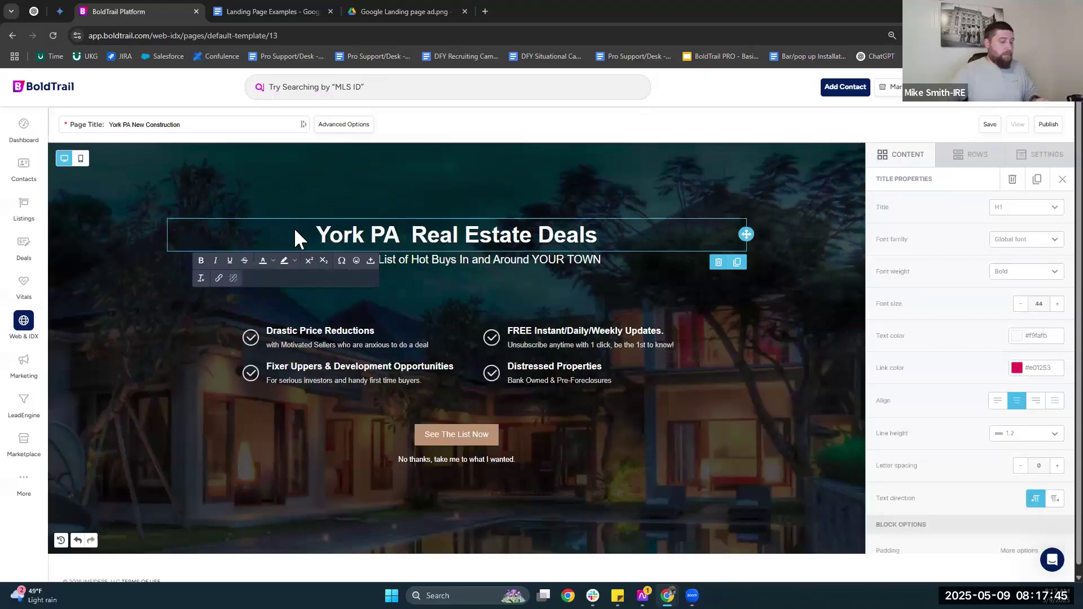
key("BackSpace")
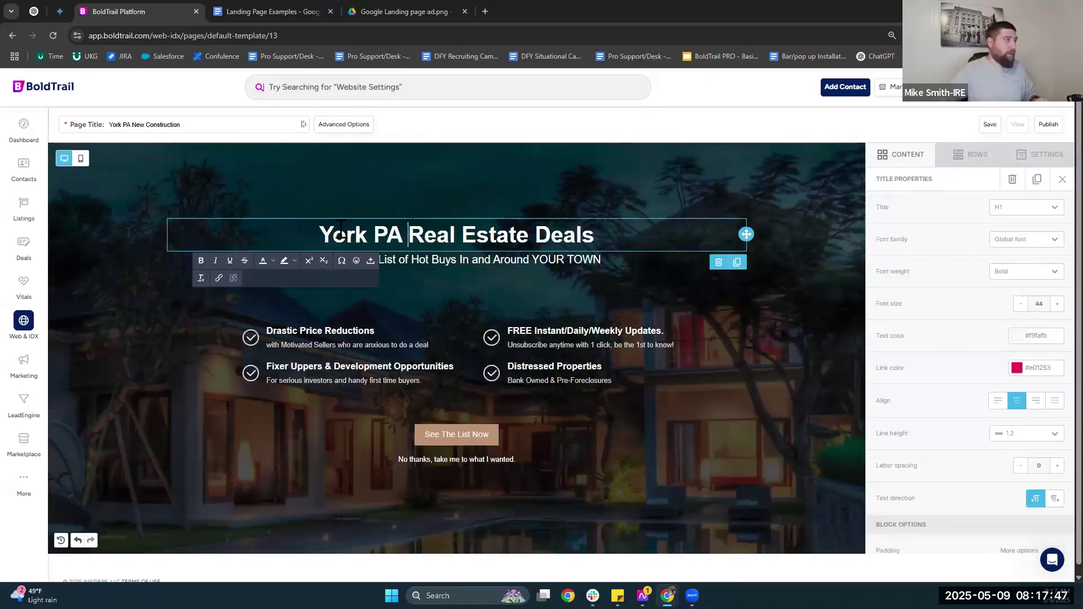
left_click_drag(415, 235, 631, 235)
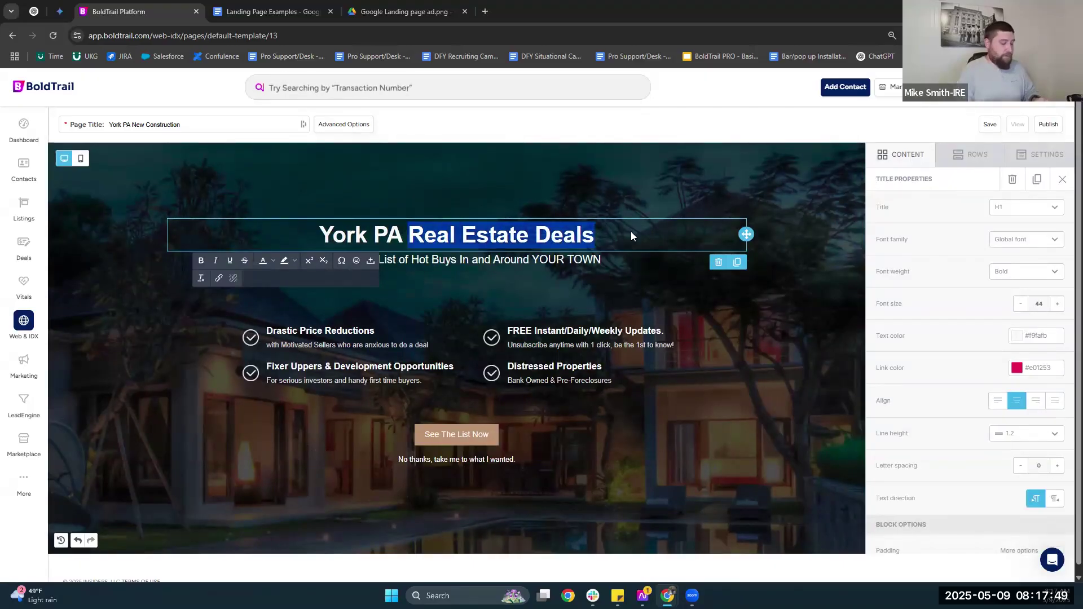
type("New Cons")
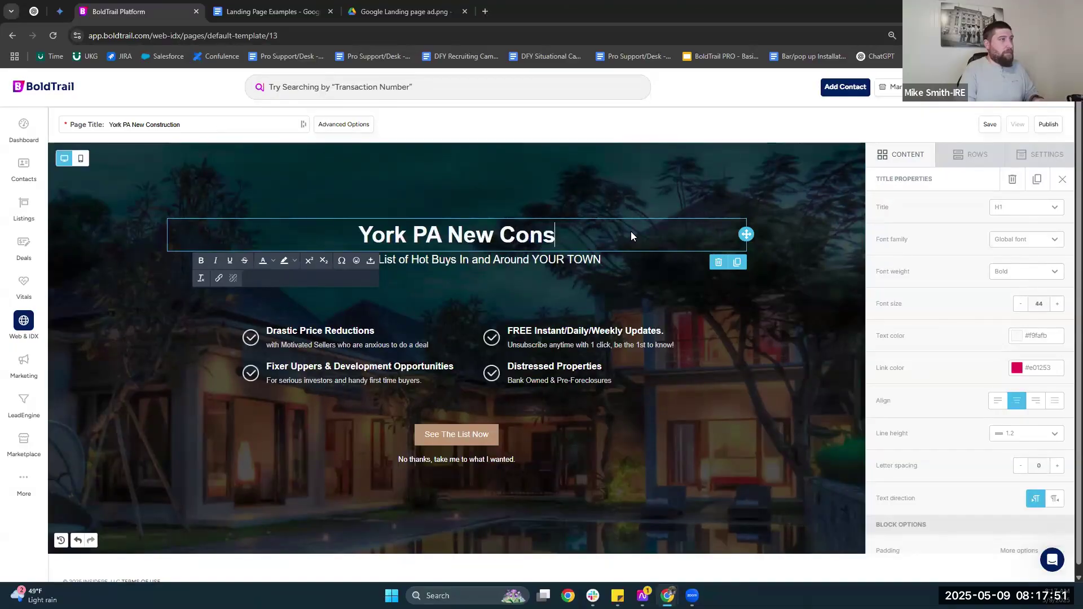
type("truction Homes & Townhomes")
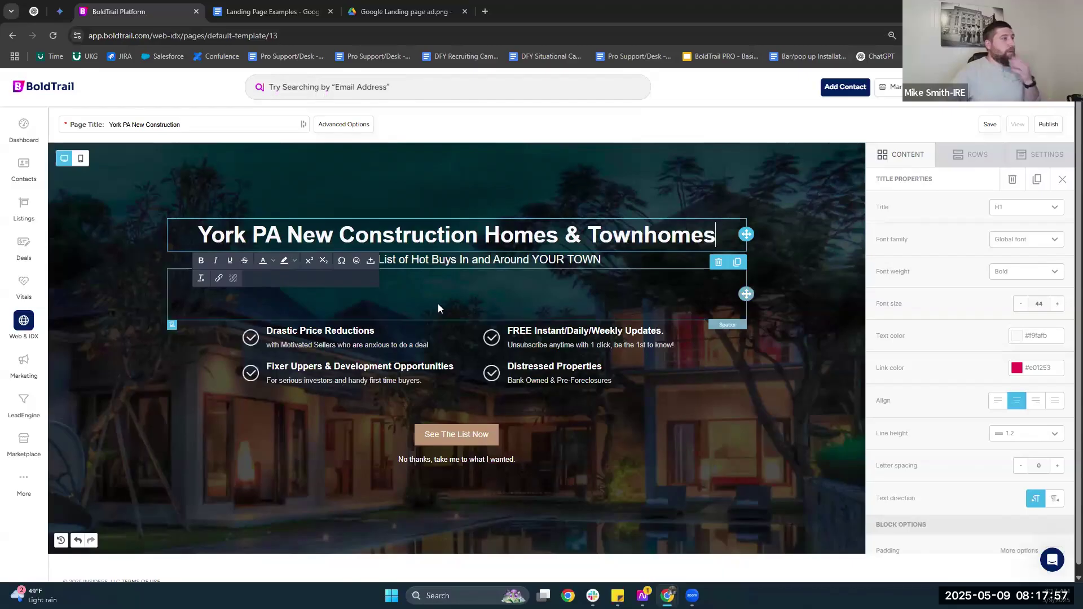
left_click(320, 331)
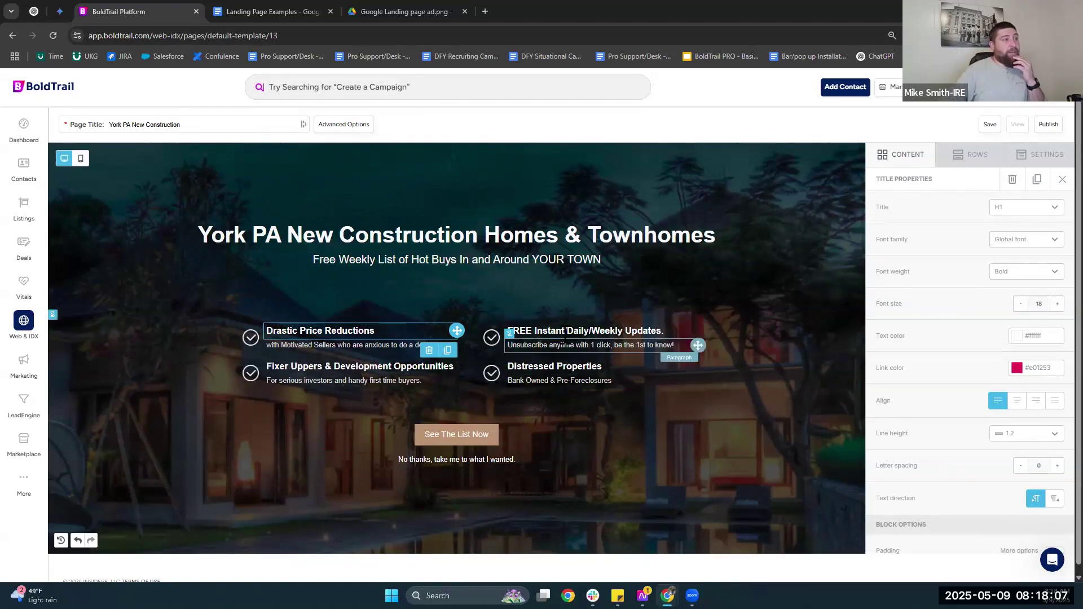
Browse free stock photos for a new page background, then close the file manager unchanged.
left_click(357, 351)
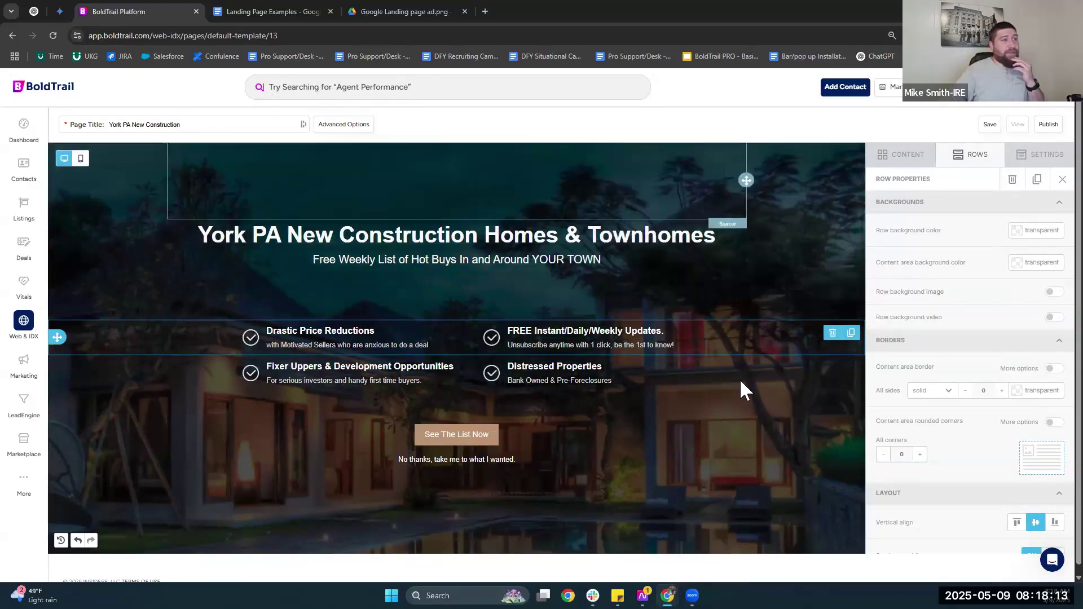
left_click(1035, 159)
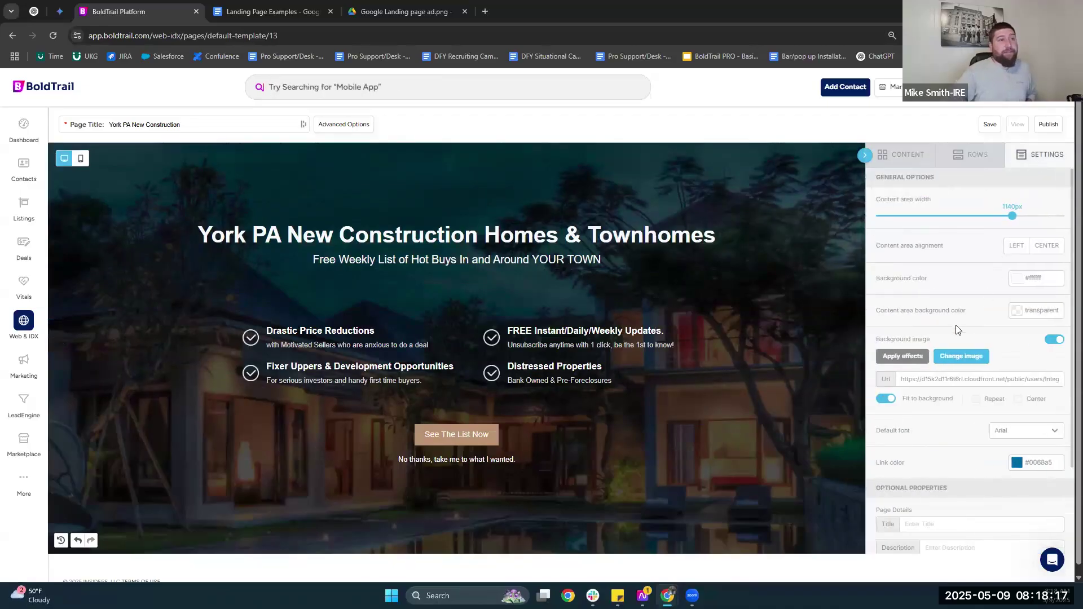
left_click(954, 360)
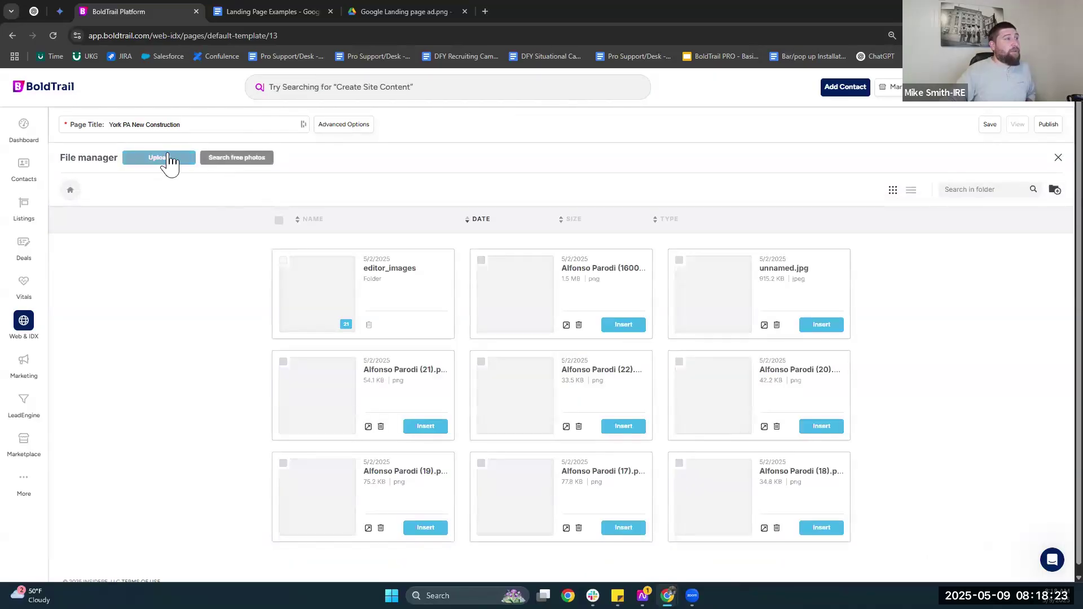
left_click(243, 160)
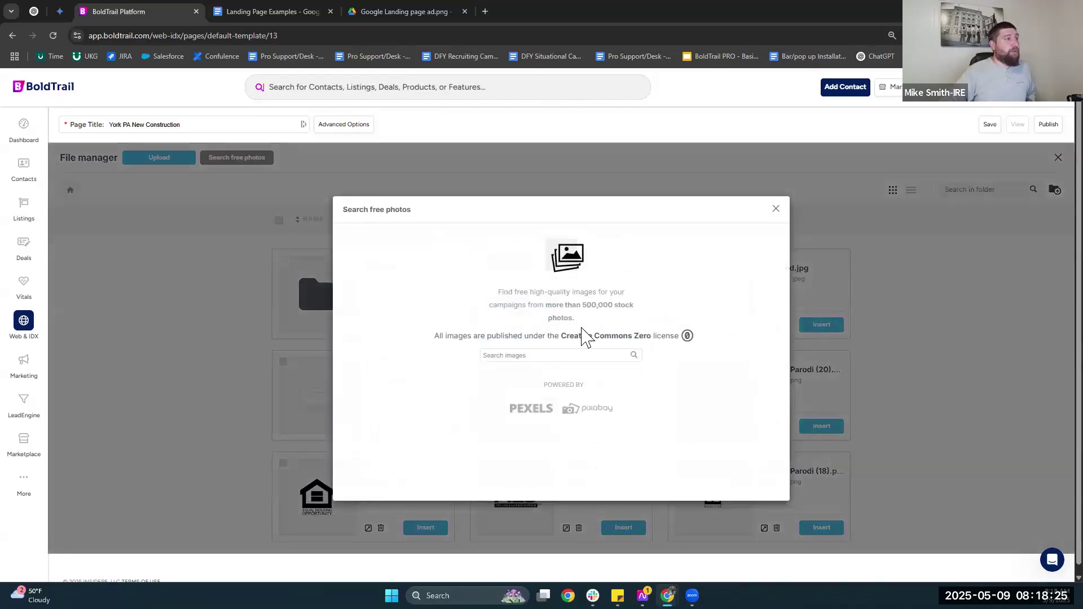
left_click(560, 353)
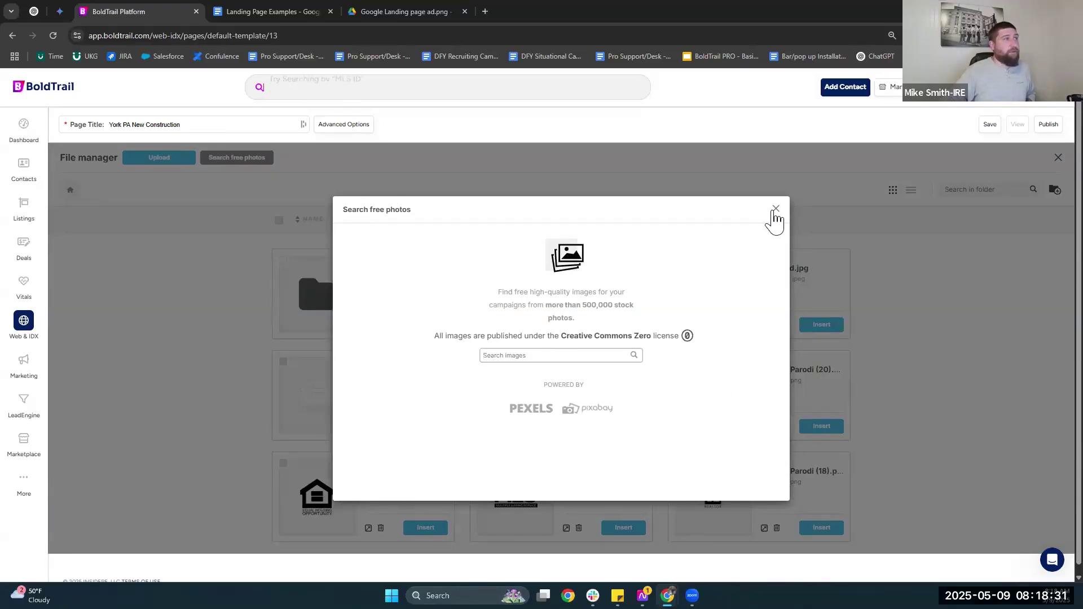
left_click(775, 210)
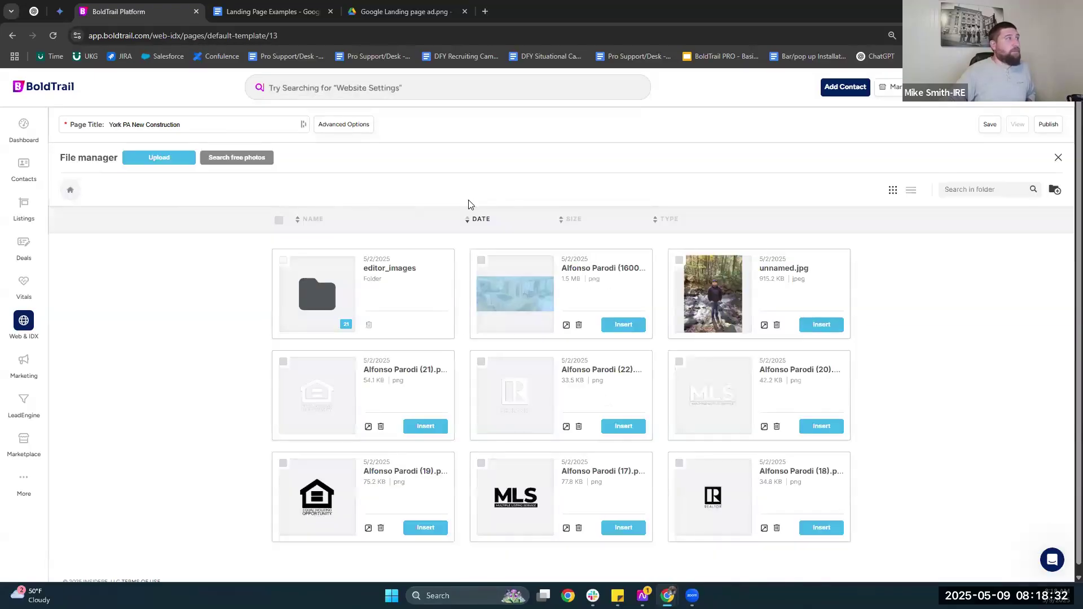
left_click(1058, 158)
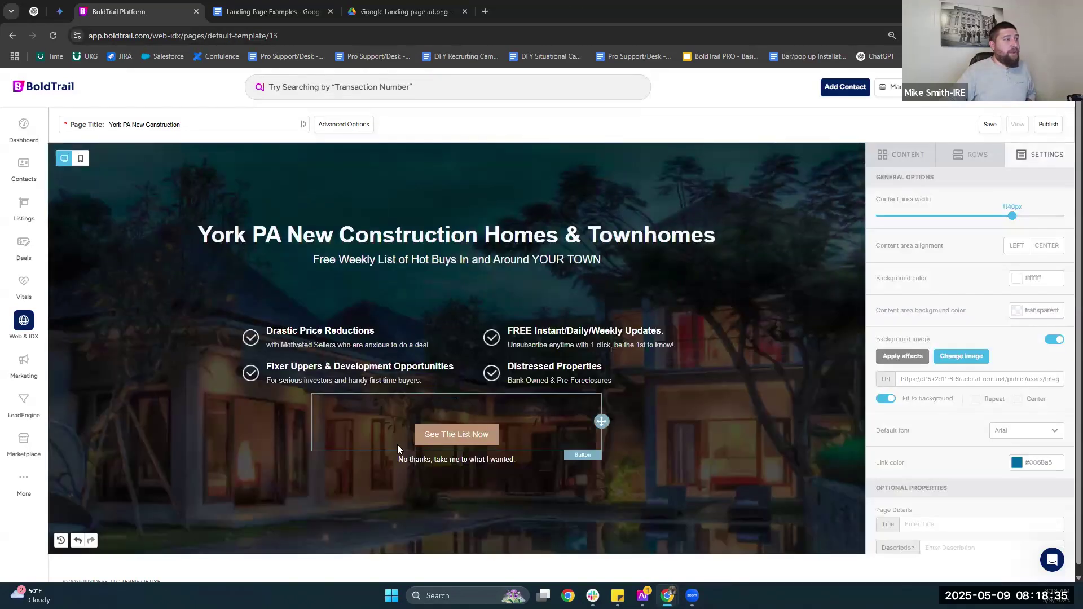
Delete the See The List Now button block.
scroll(454, 405, "down", 1)
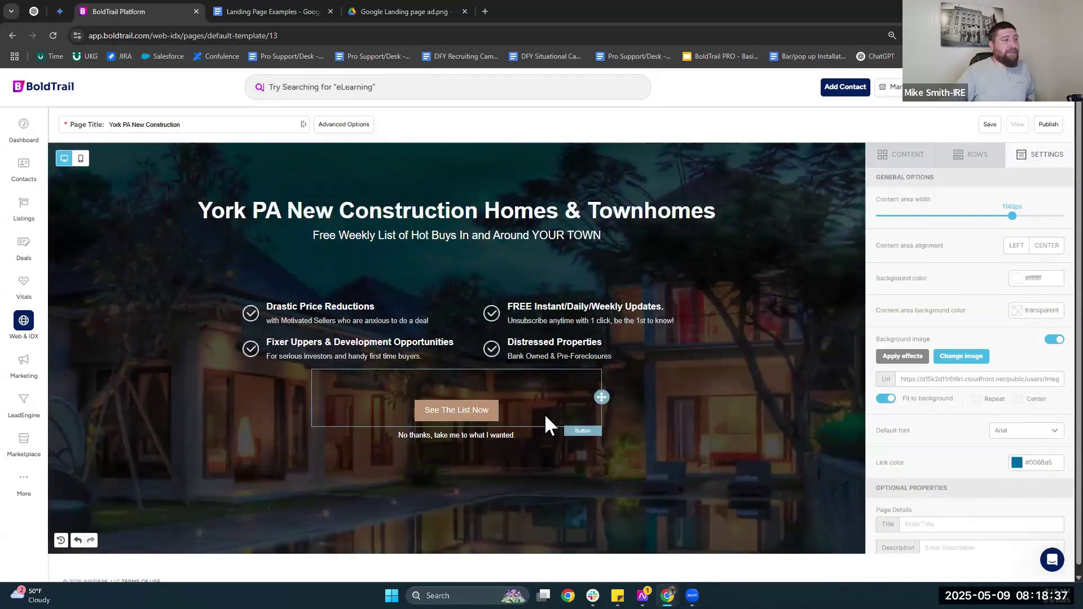
left_click(529, 408)
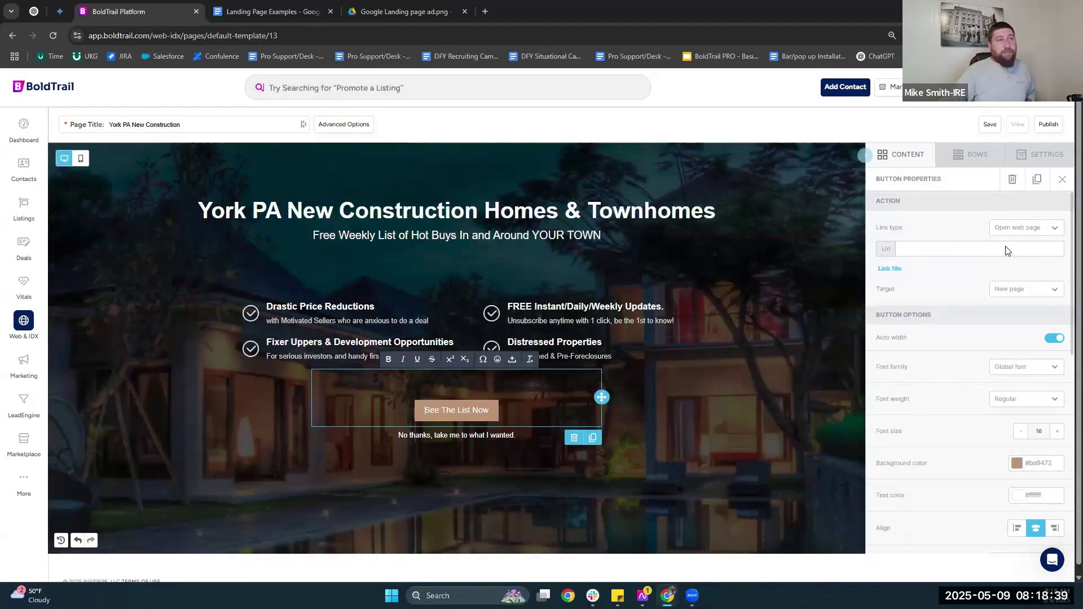
left_click(581, 438)
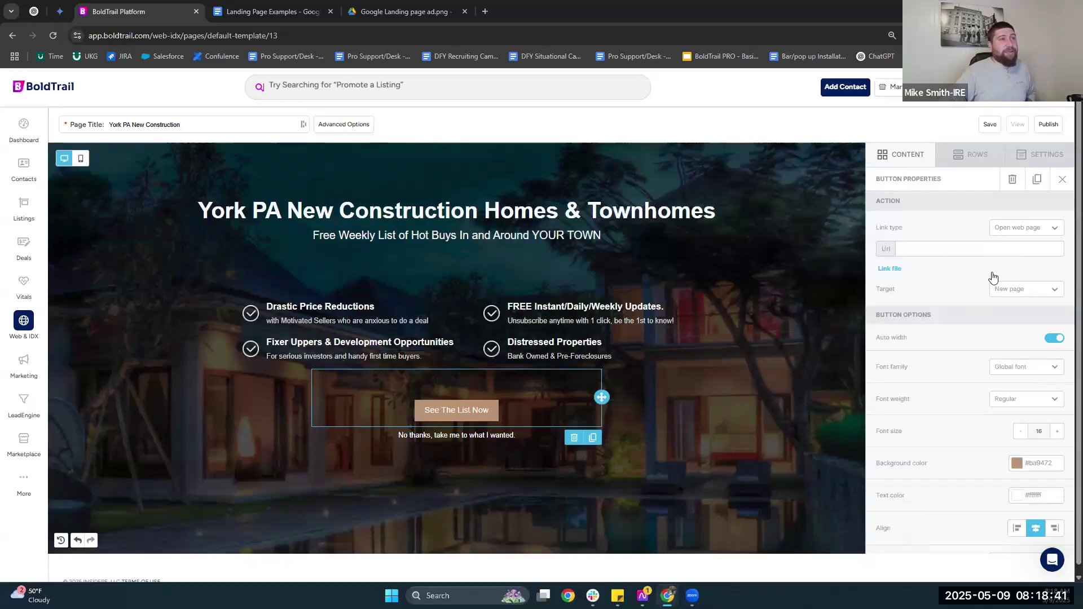
Add a form block below the bullet points and delete the 'No thanks' paragraph.
left_click(1037, 160)
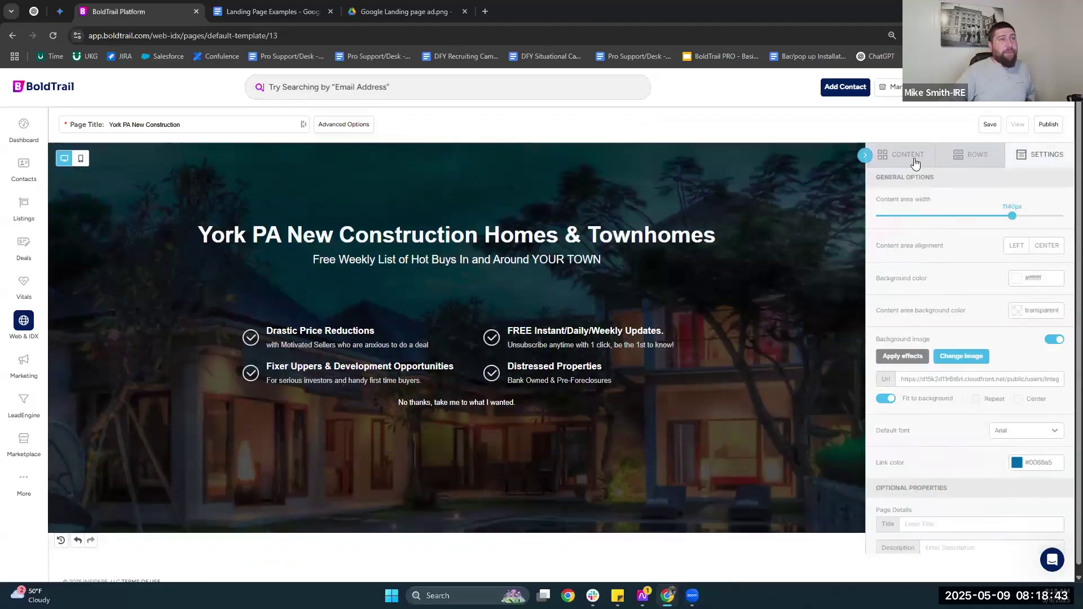
left_click(929, 291)
left_click_drag(969, 422, 466, 408)
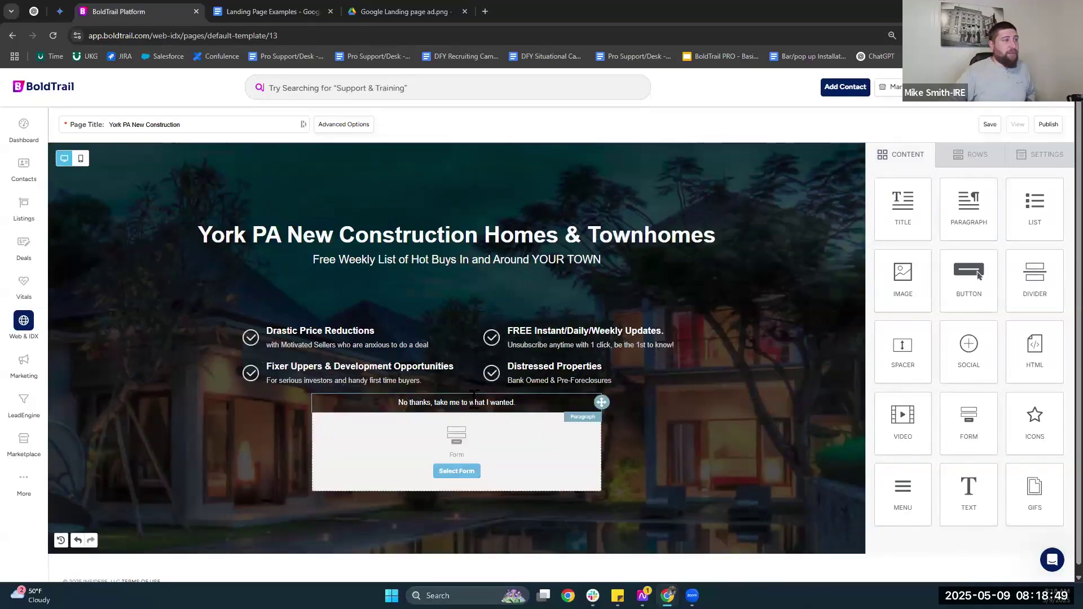
left_click(574, 402)
left_click(574, 423)
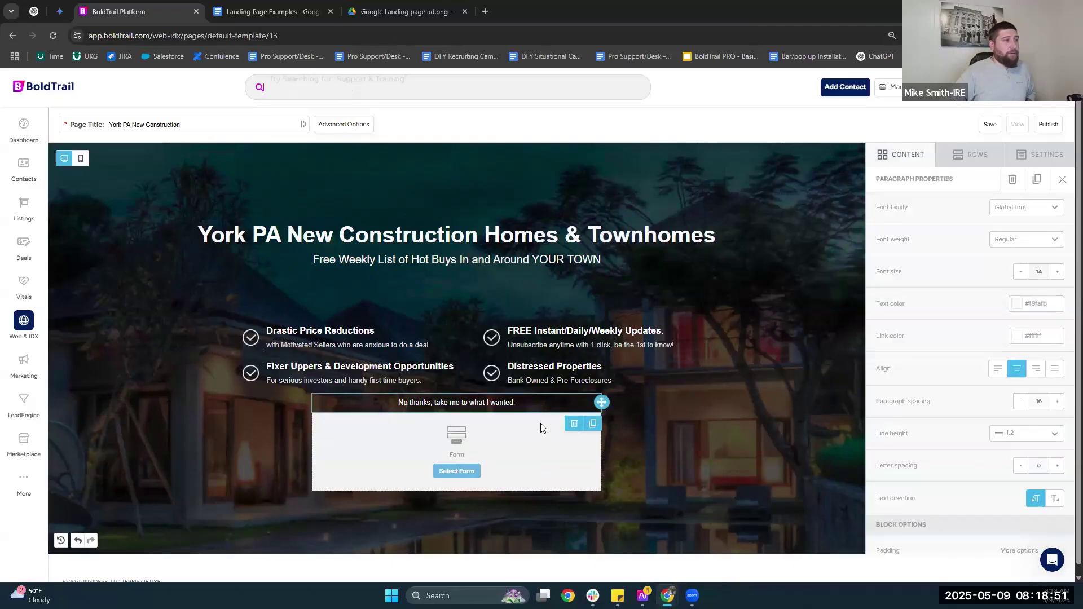
Open the new block's form chooser and close it without picking a form.
left_click(458, 425)
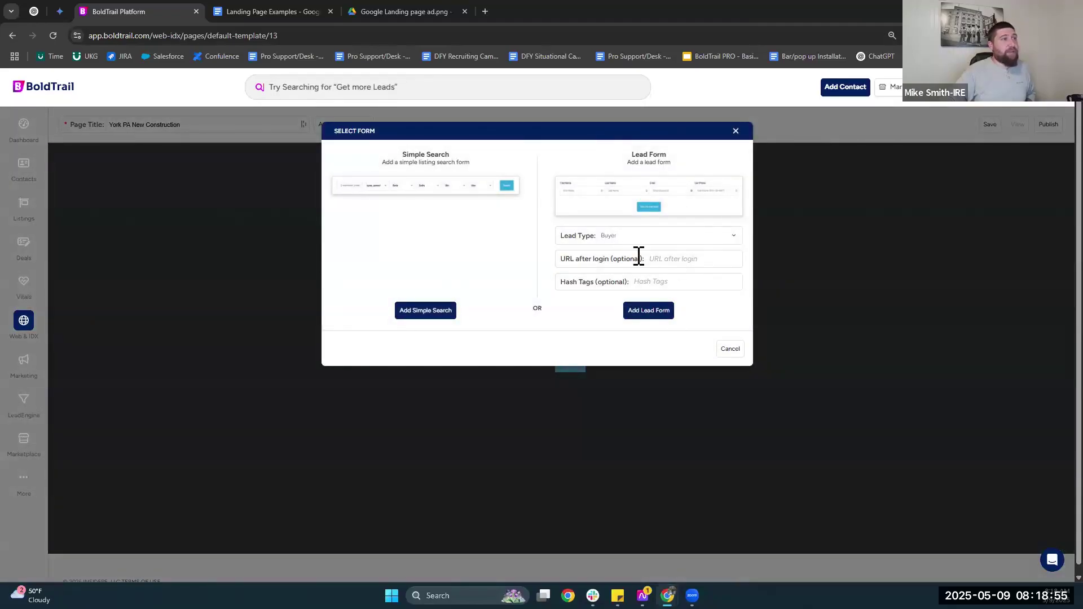
left_click_drag(558, 259, 649, 262)
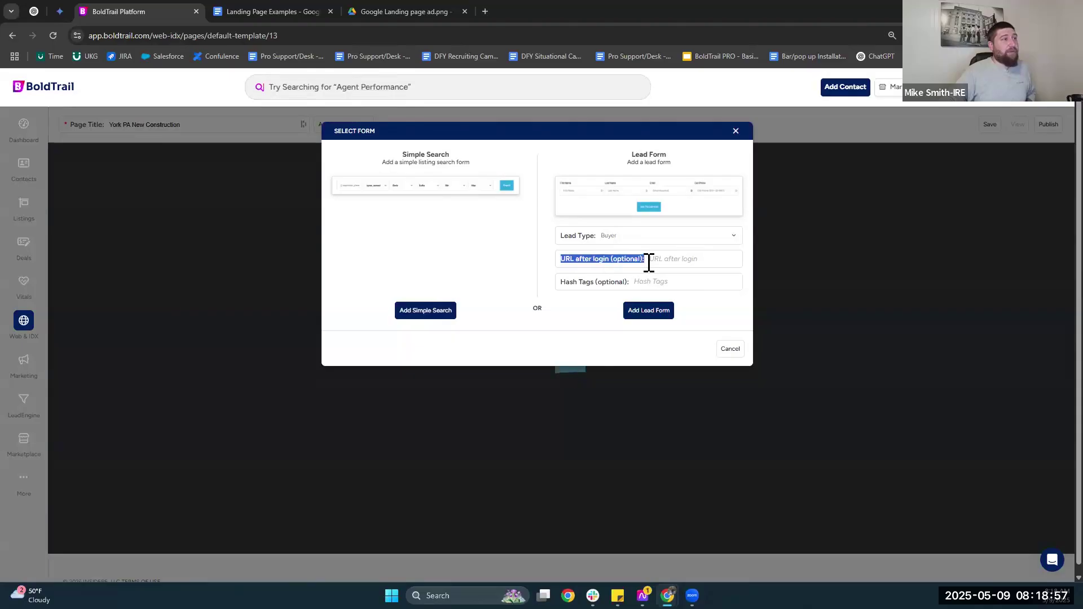
left_click(736, 132)
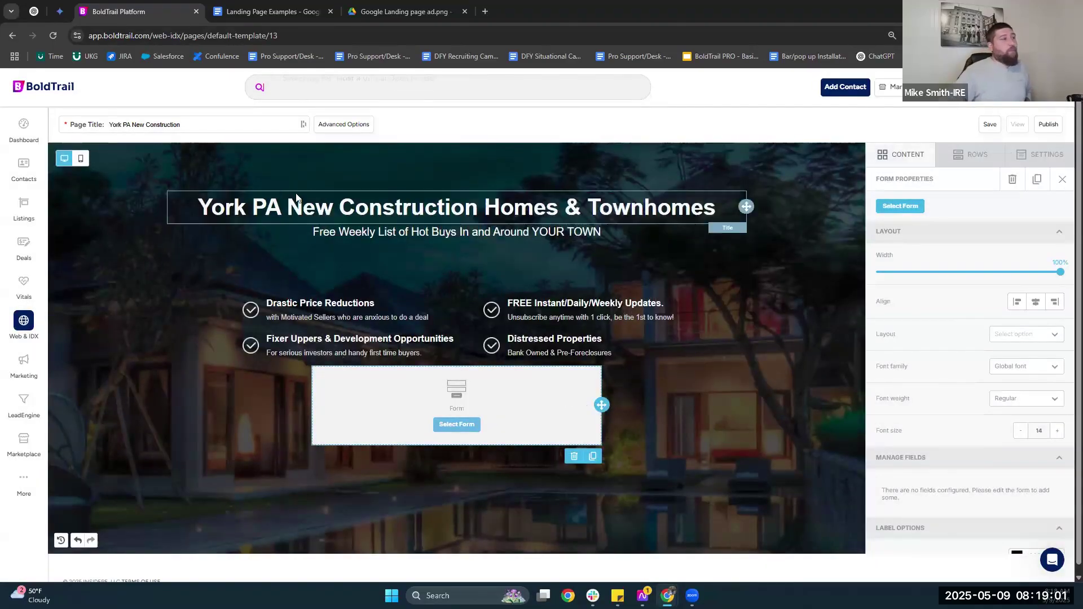
Save the York PA New Construction page edits and go to the Marketing section.
left_click_drag(197, 210, 717, 208)
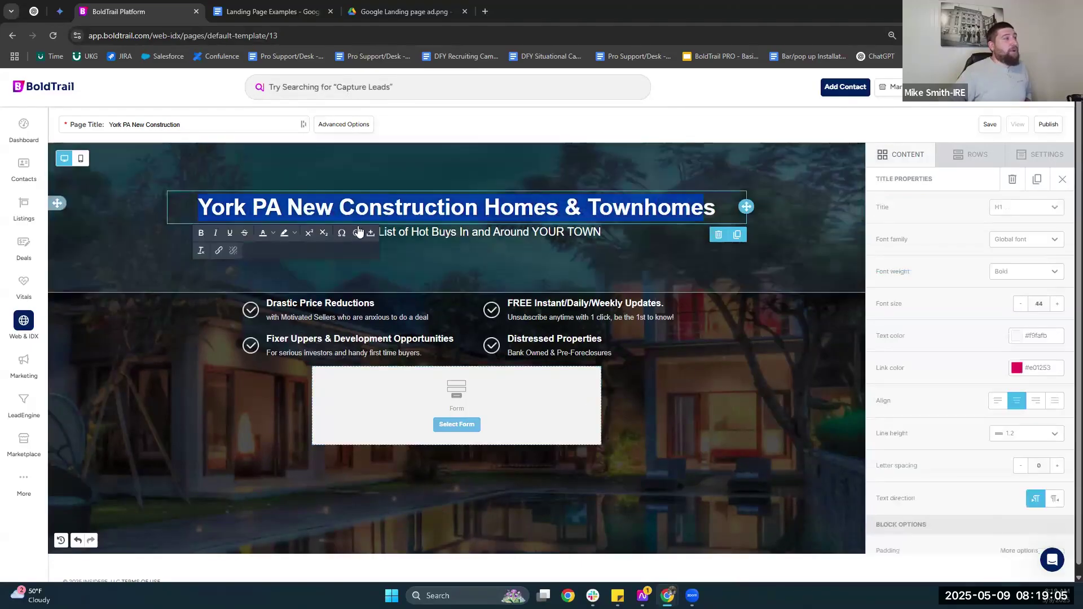
left_click(146, 205)
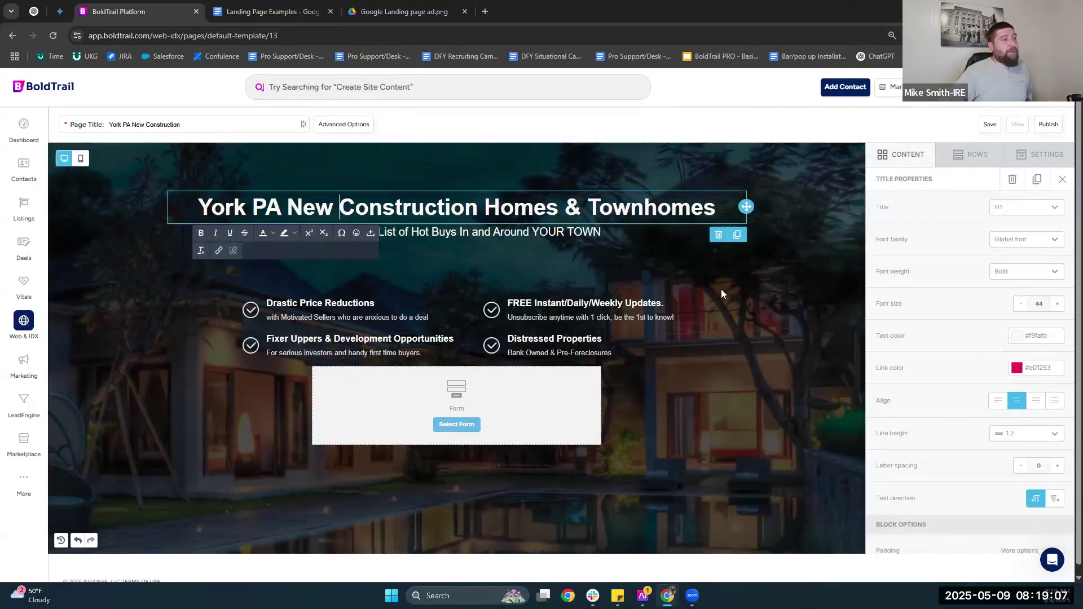
left_click(991, 125)
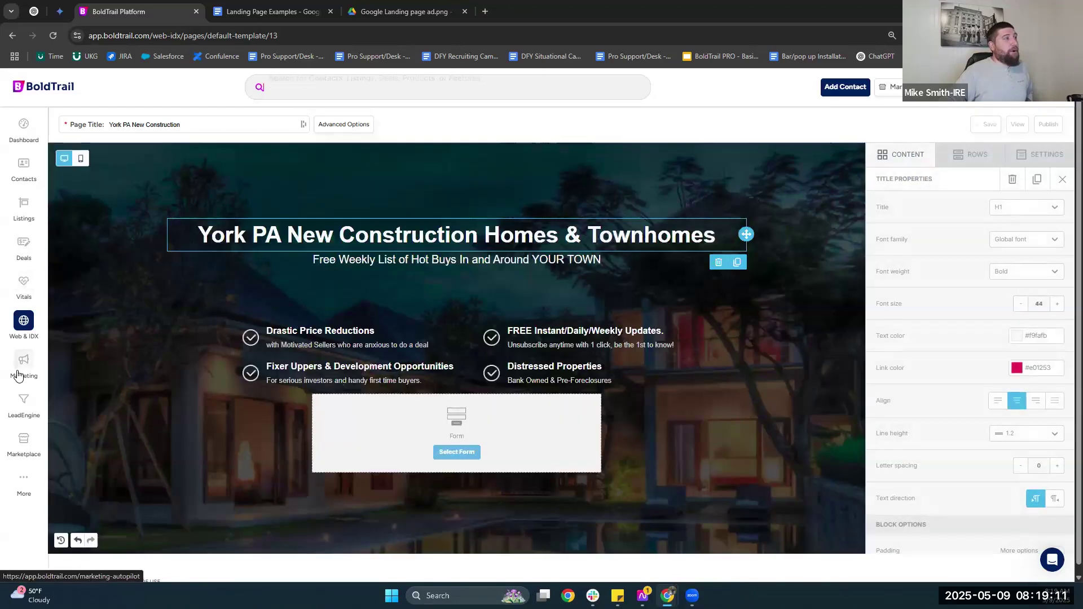
left_click(18, 372)
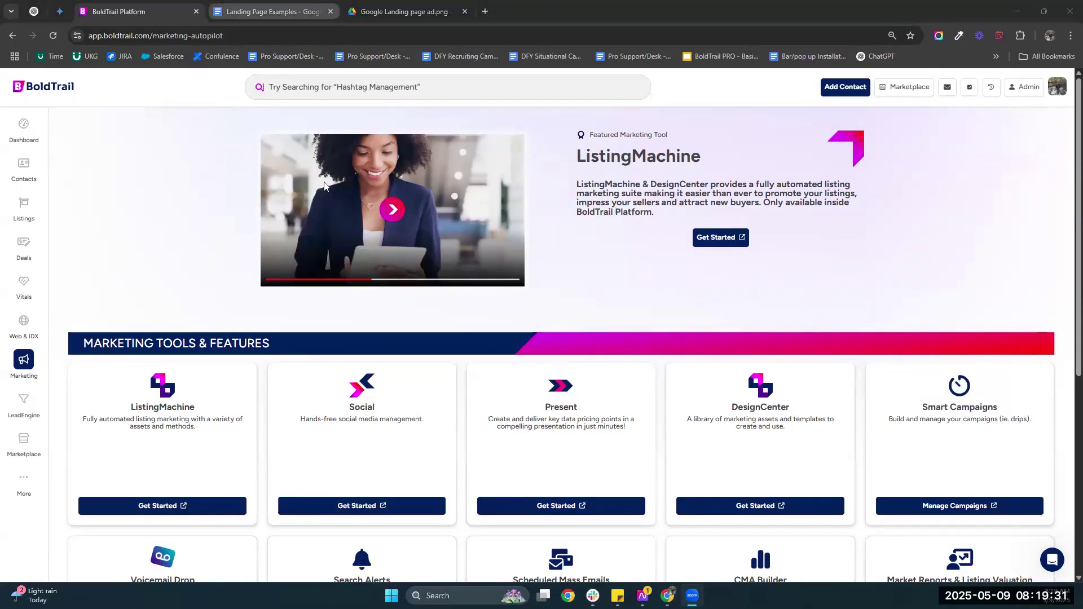
Select the 'Prompt Can be' bullet-writing prompt in Landing Page Examples, then return to Gemini.
key("ctrl+Tab")
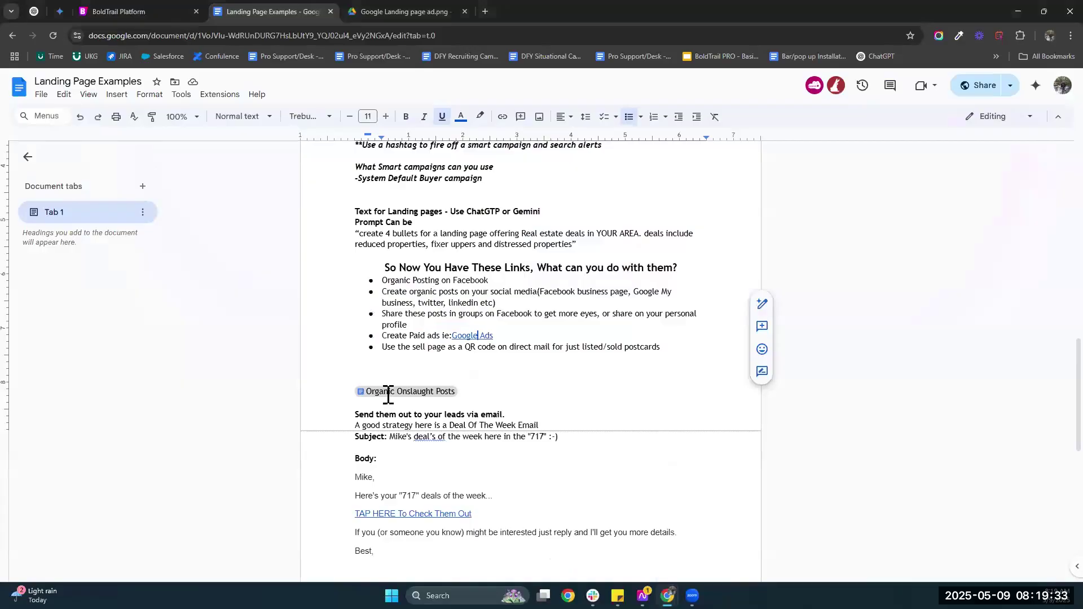
scroll(390, 390, "up", 5)
scroll(400, 366, "down", 1)
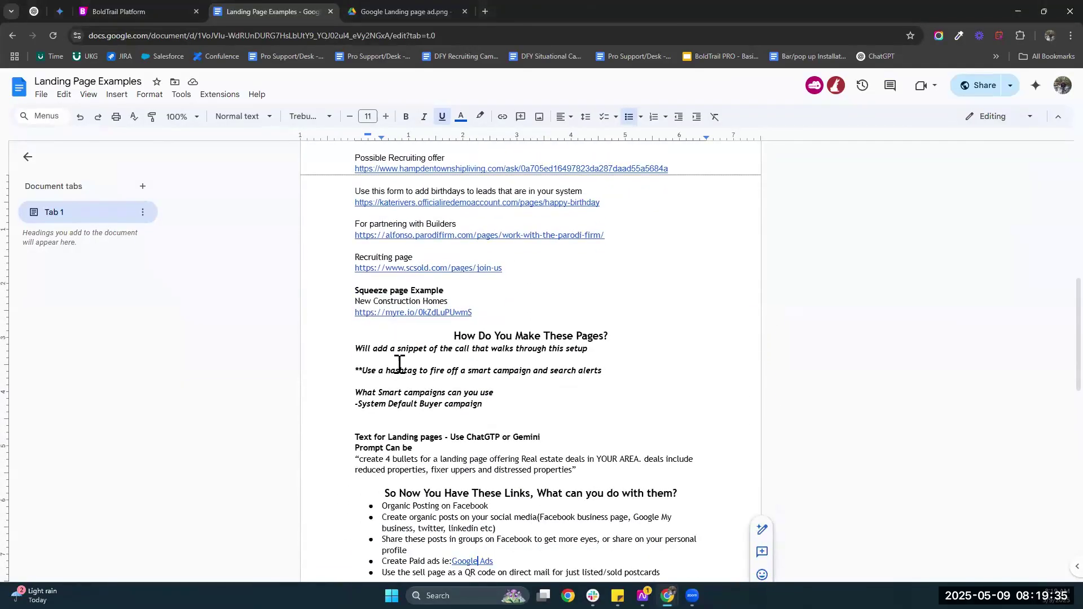
scroll(528, 364, "down", 2)
left_click_drag(579, 357, 354, 341)
key("ctrl+c")
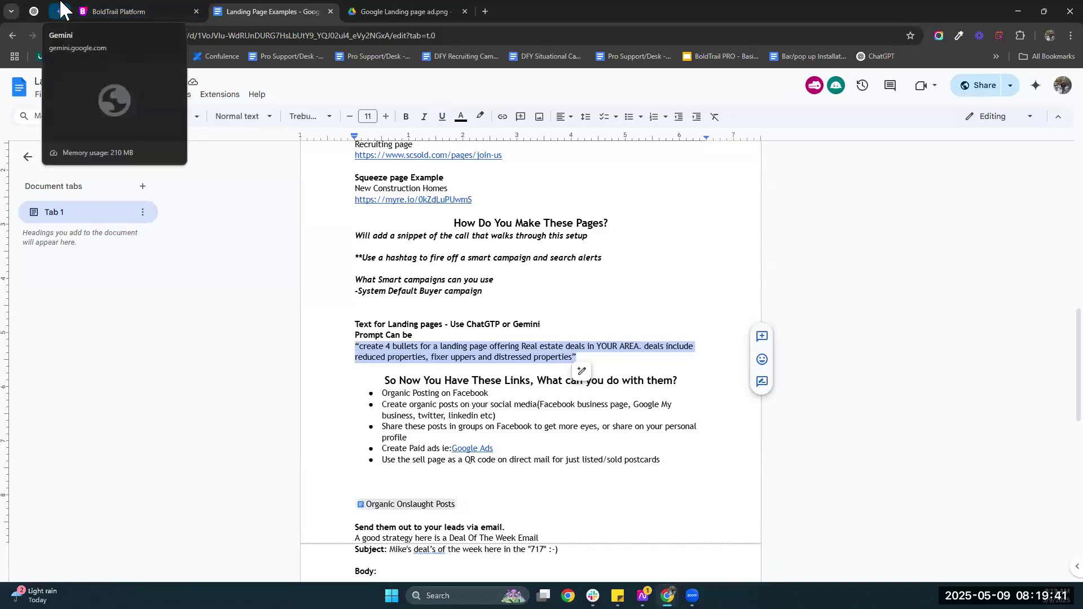
left_click(60, 10)
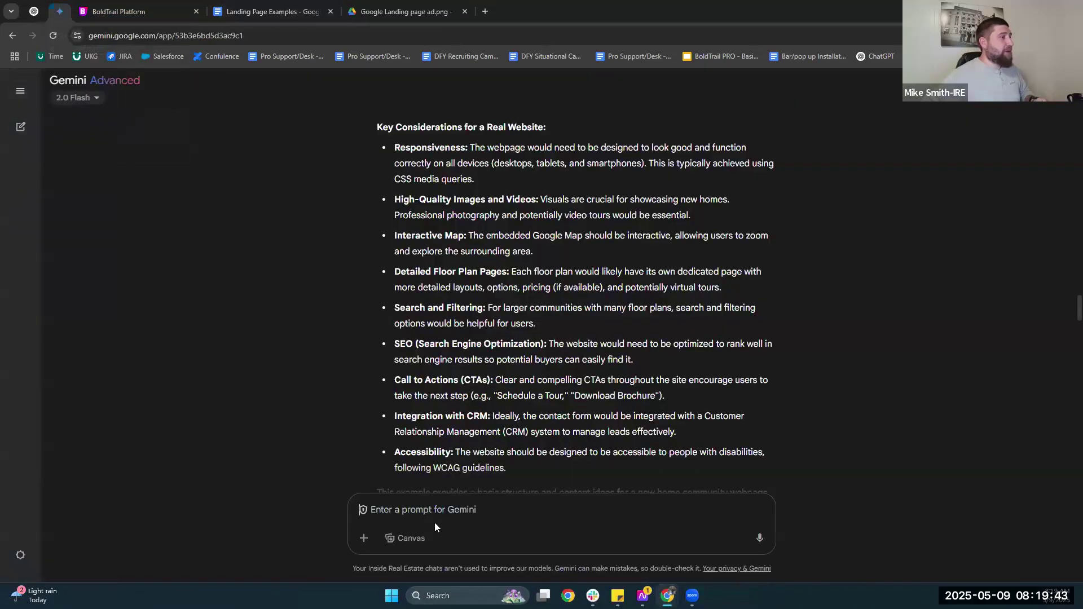
Paste the bullet prompt into Gemini, replace YOUR AREA with 'york pa.', and send it.
key("ctrl+v")
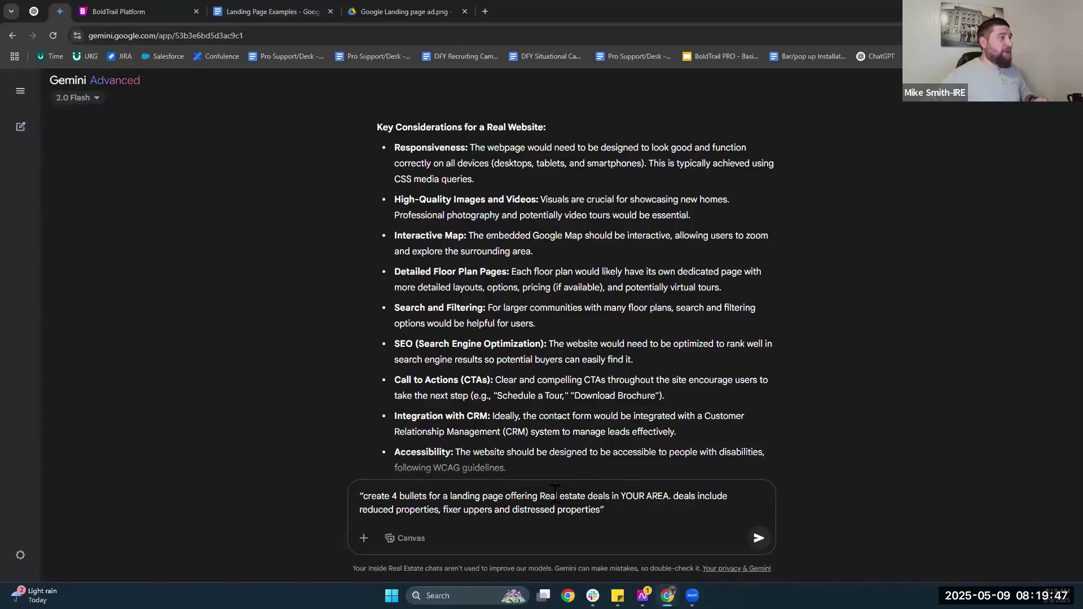
double_click(621, 497)
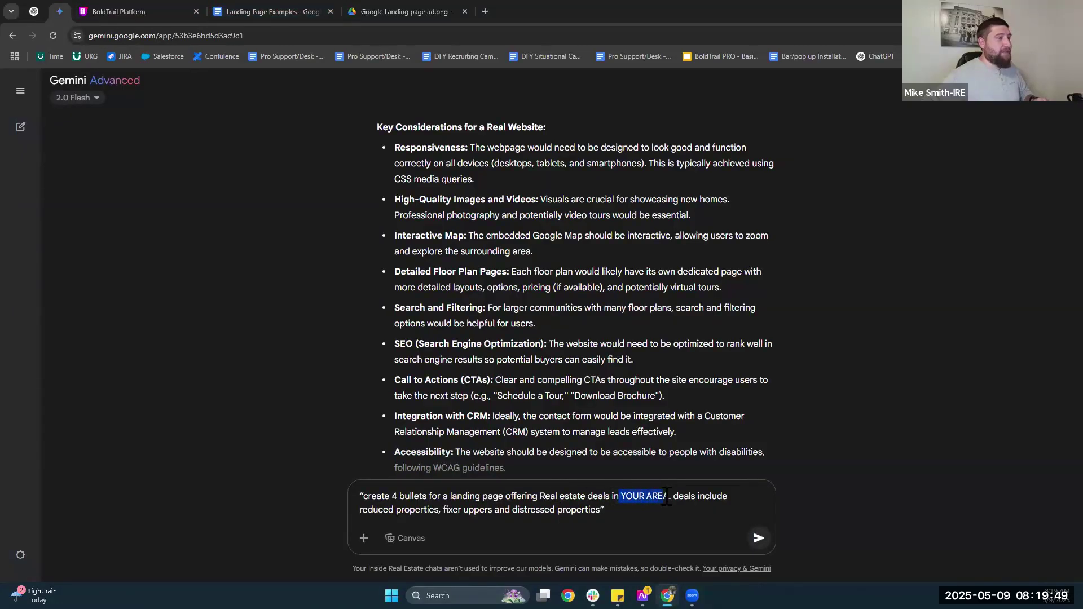
type("york pa")
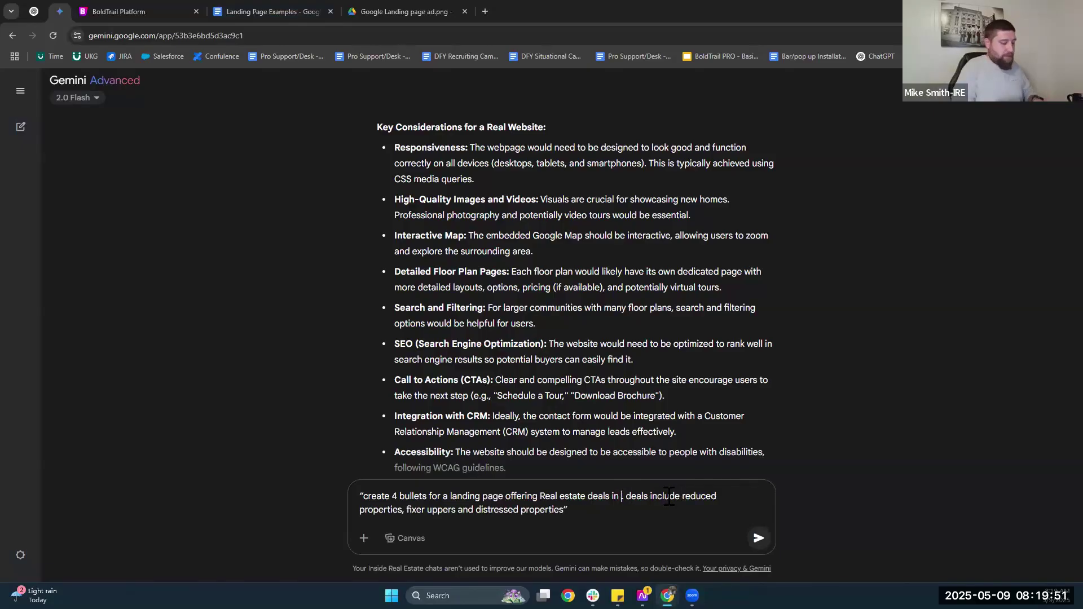
type(".")
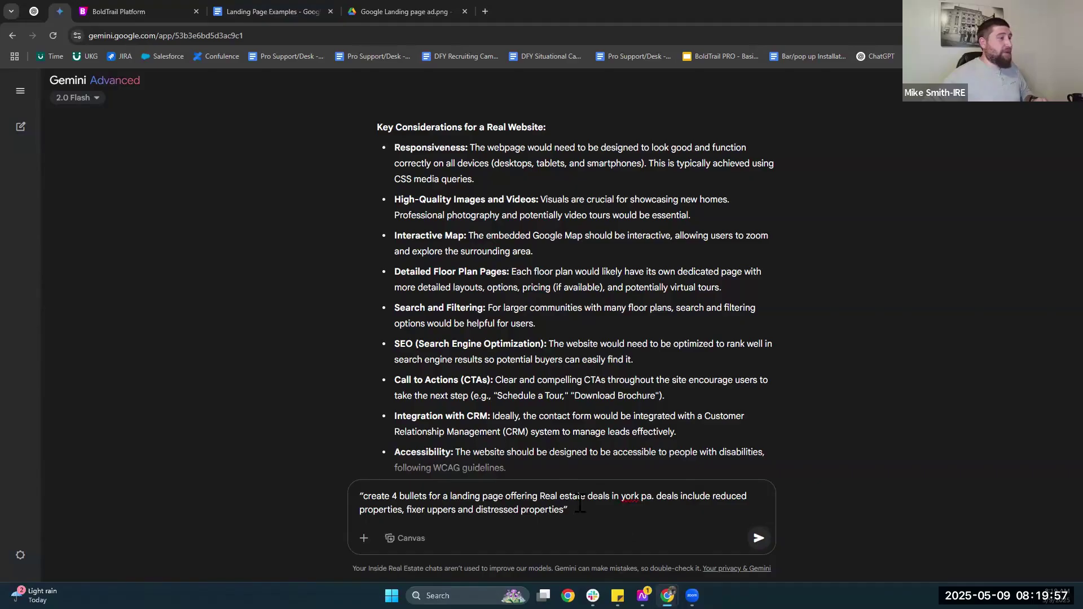
key("Return")
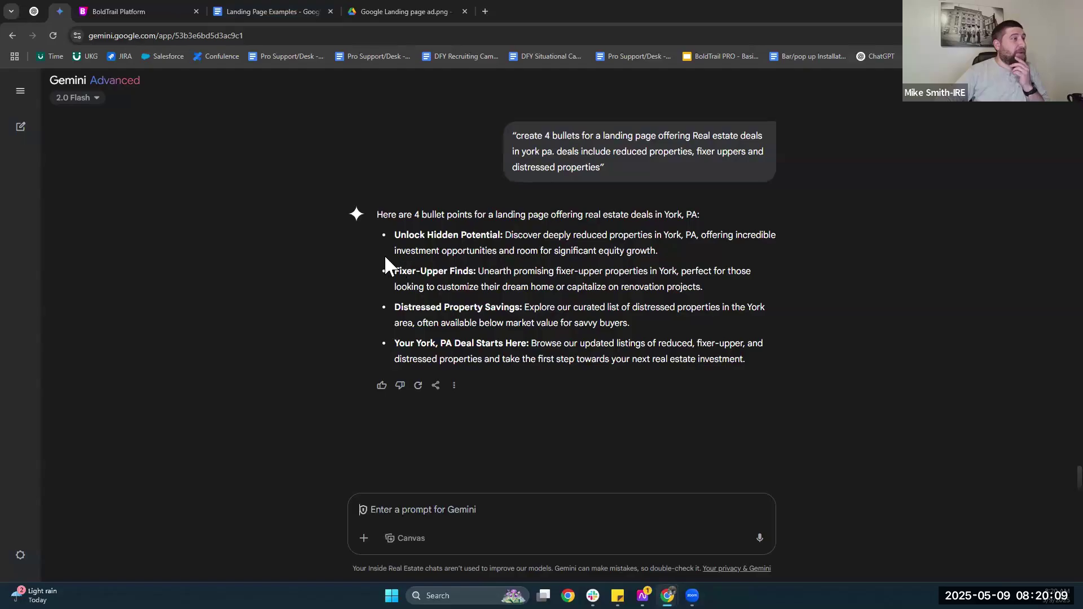
Review the four York PA bullets, glance at the ChatGPT tab, and come back to Gemini.
left_click_drag(394, 233, 746, 360)
left_click(753, 362)
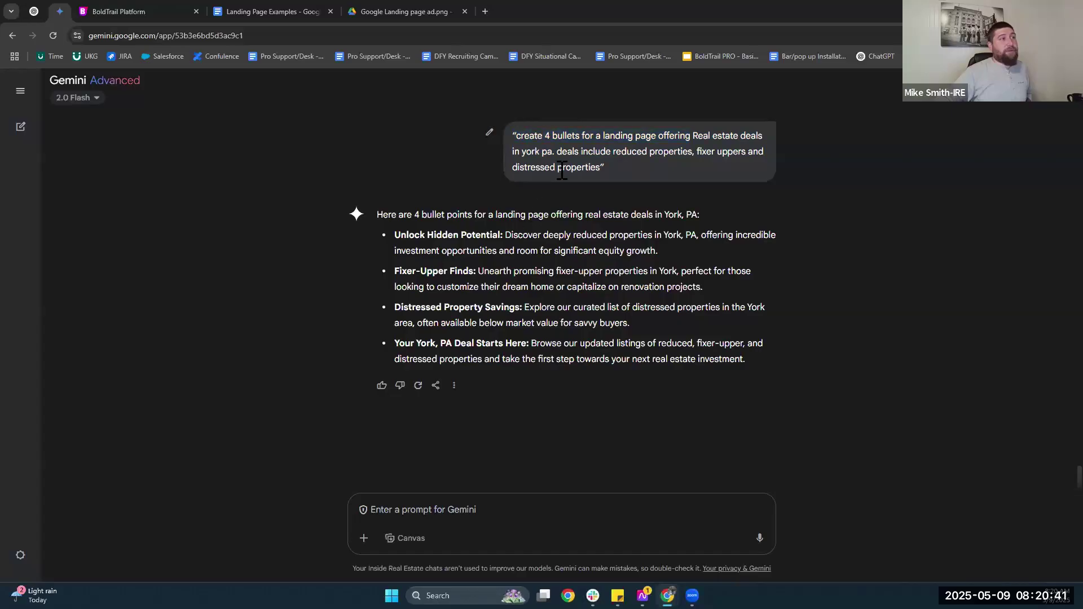
left_click(35, 11)
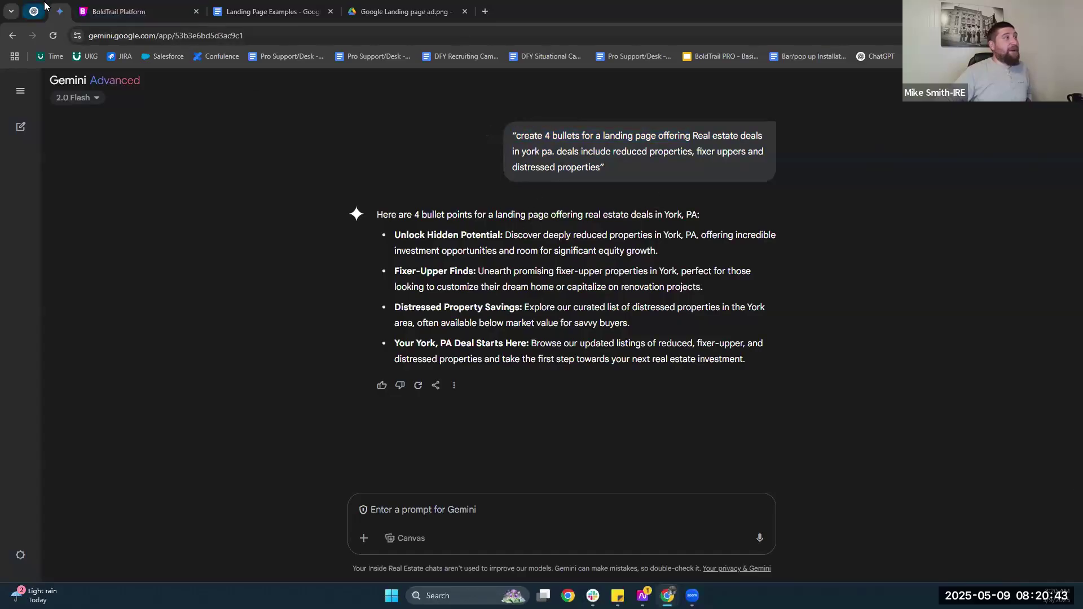
left_click(53, 7)
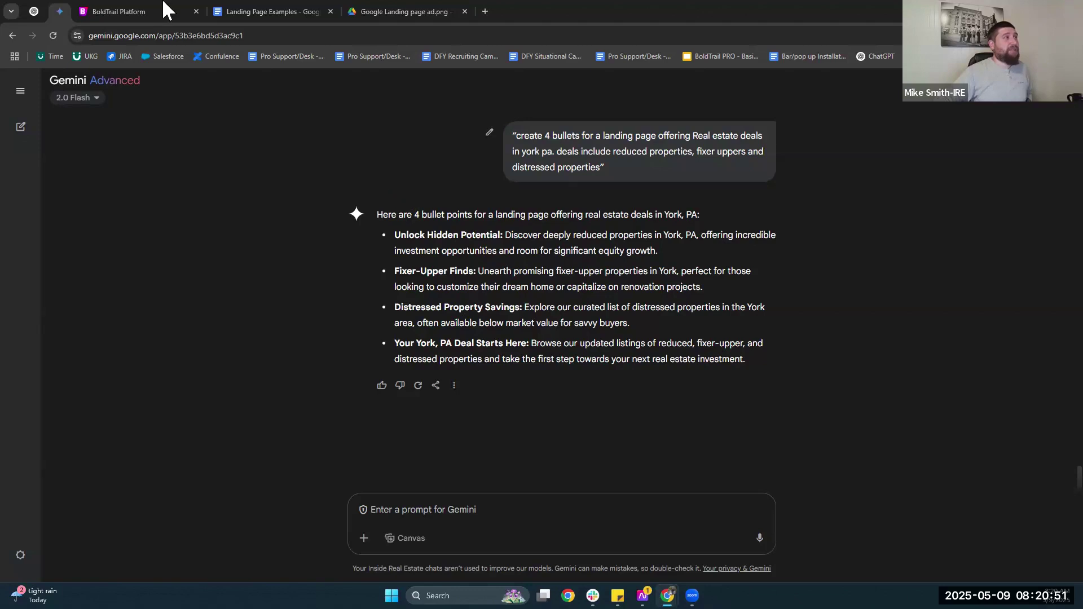
mouse_move(139, 10)
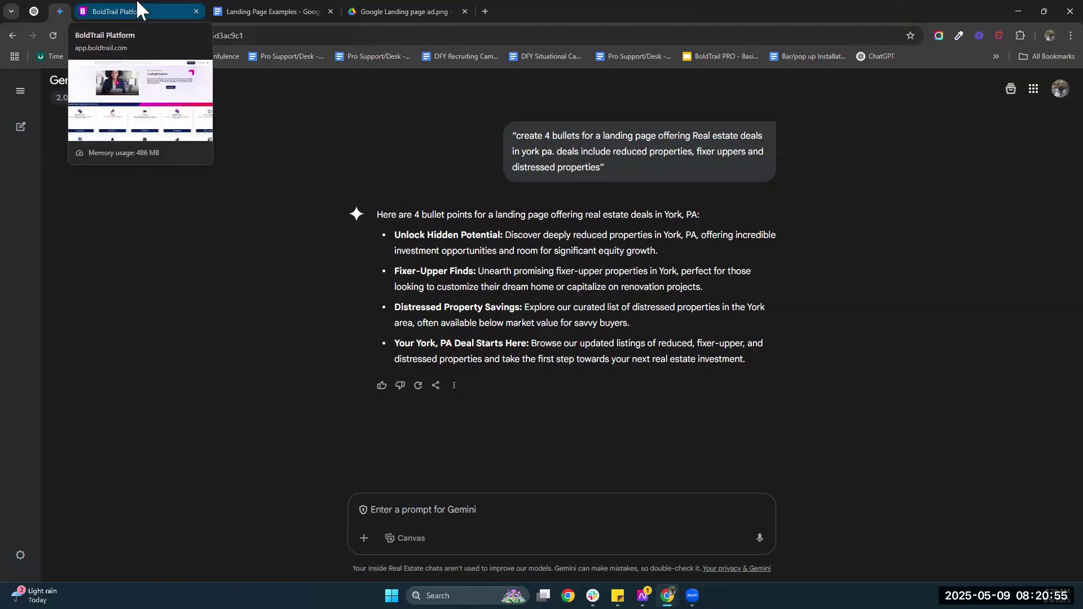
In Lead Engine, choose the agent's website domain for the IDX Squeeze Page.
left_click(139, 10)
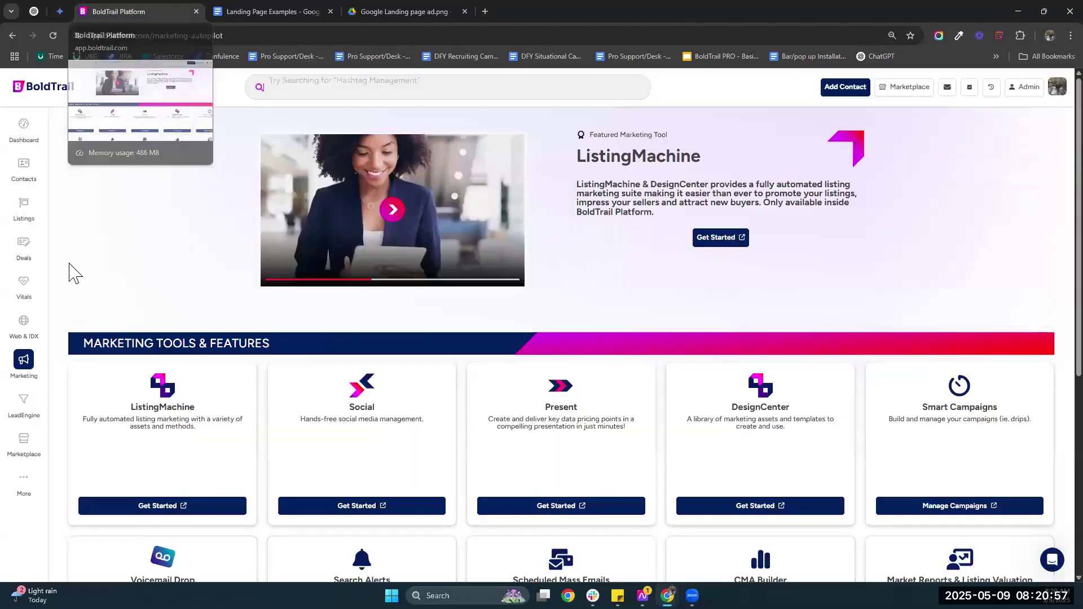
scroll(100, 277, "down", 2)
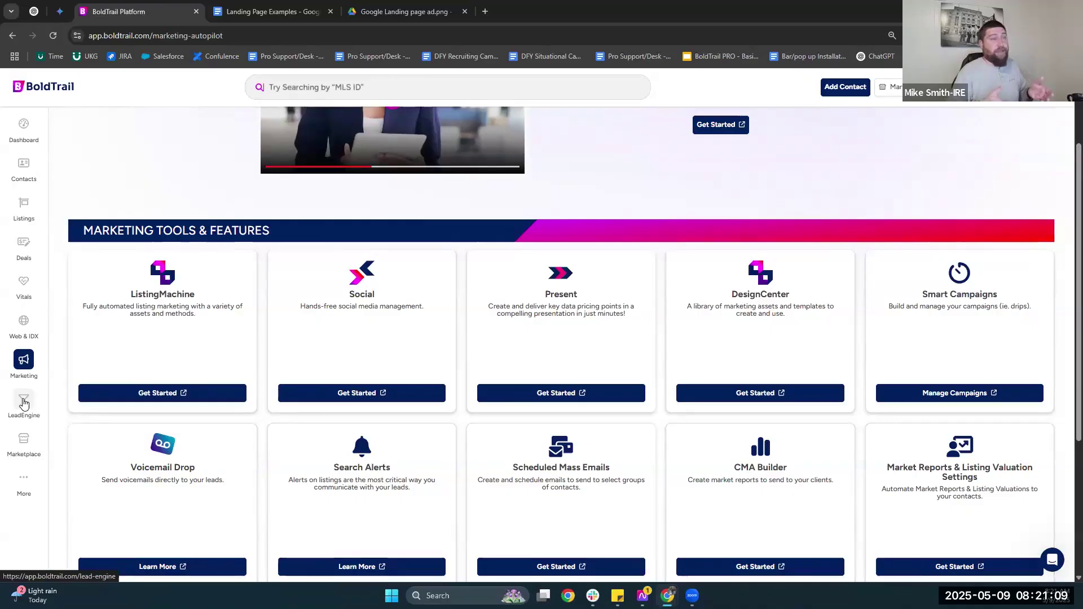
left_click(23, 404)
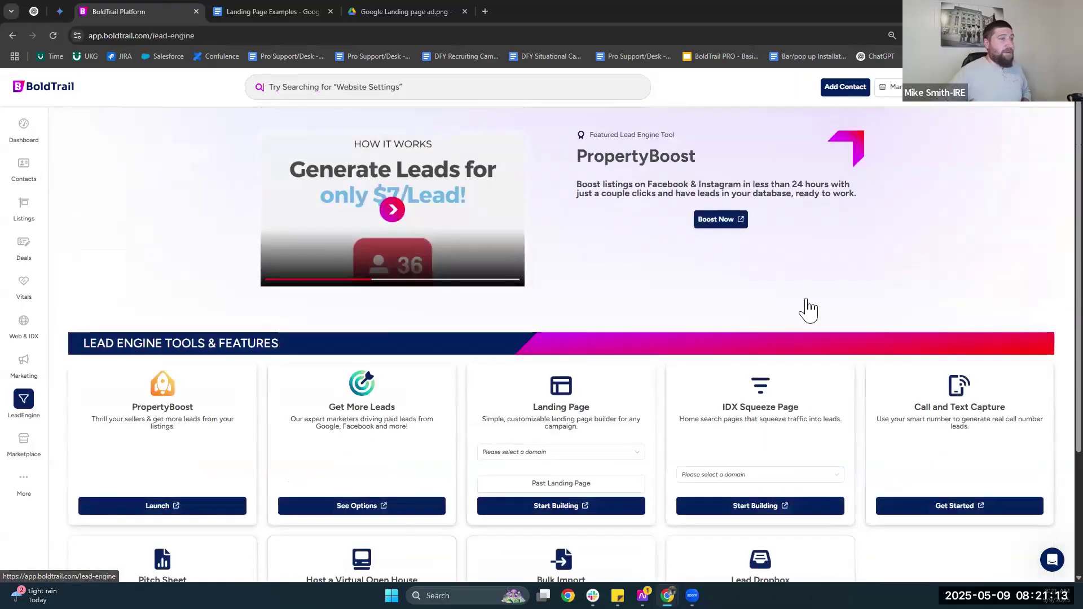
scroll(807, 307, "down", 2)
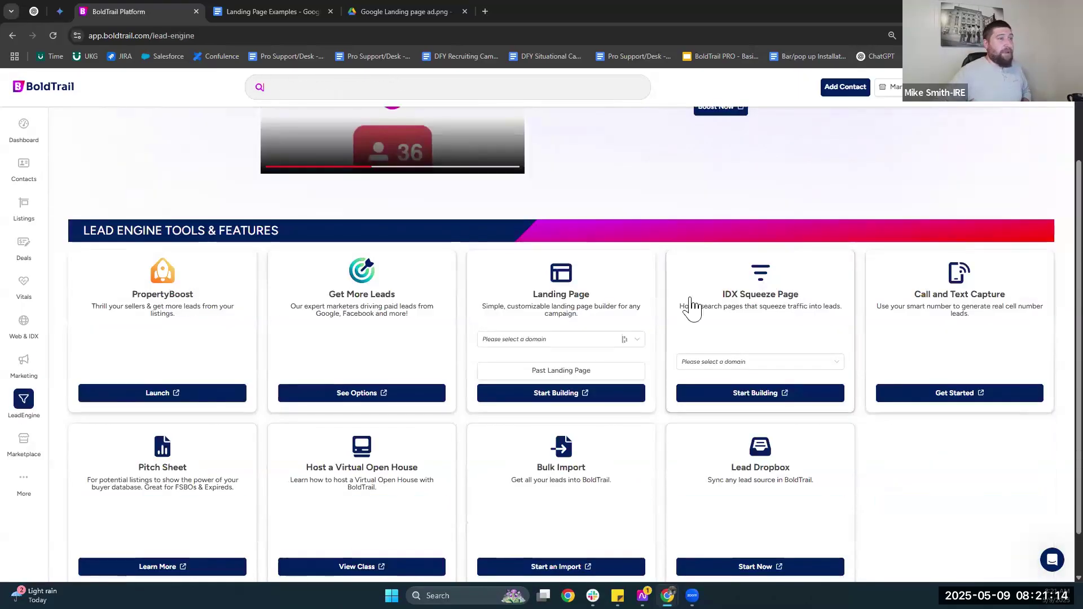
left_click(750, 361)
left_click(750, 378)
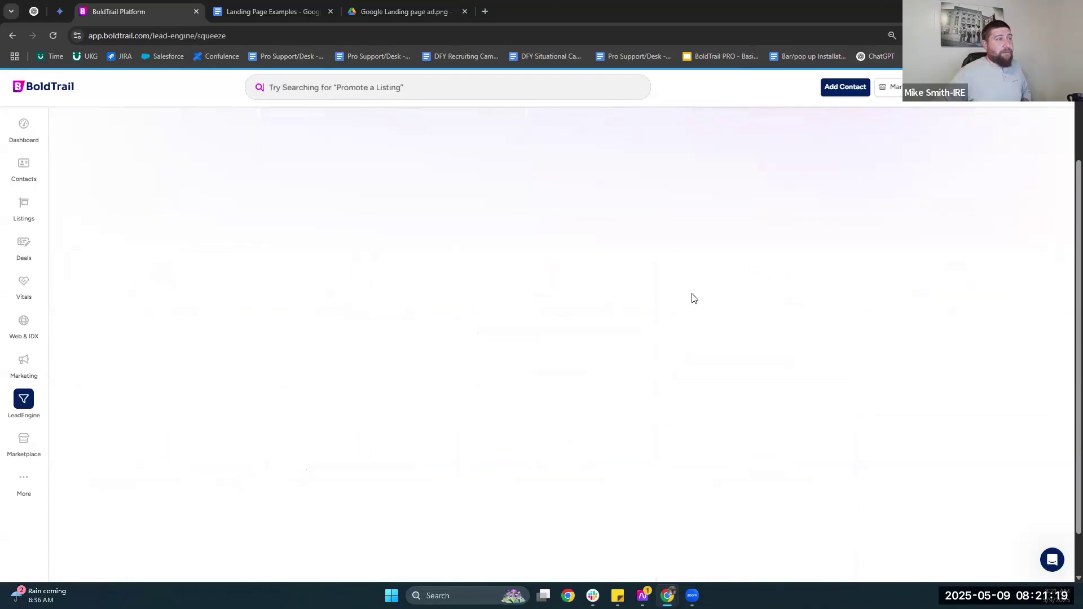
Set the squeeze page search location to Lancaster, CA.
scroll(564, 248, "down", 2)
left_click(107, 238)
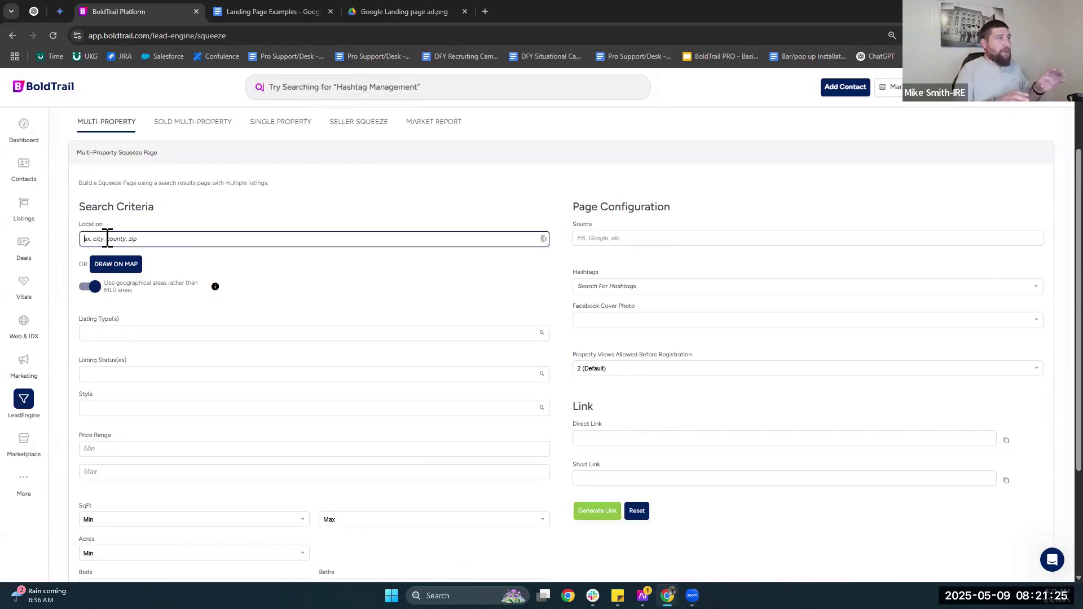
type("lac")
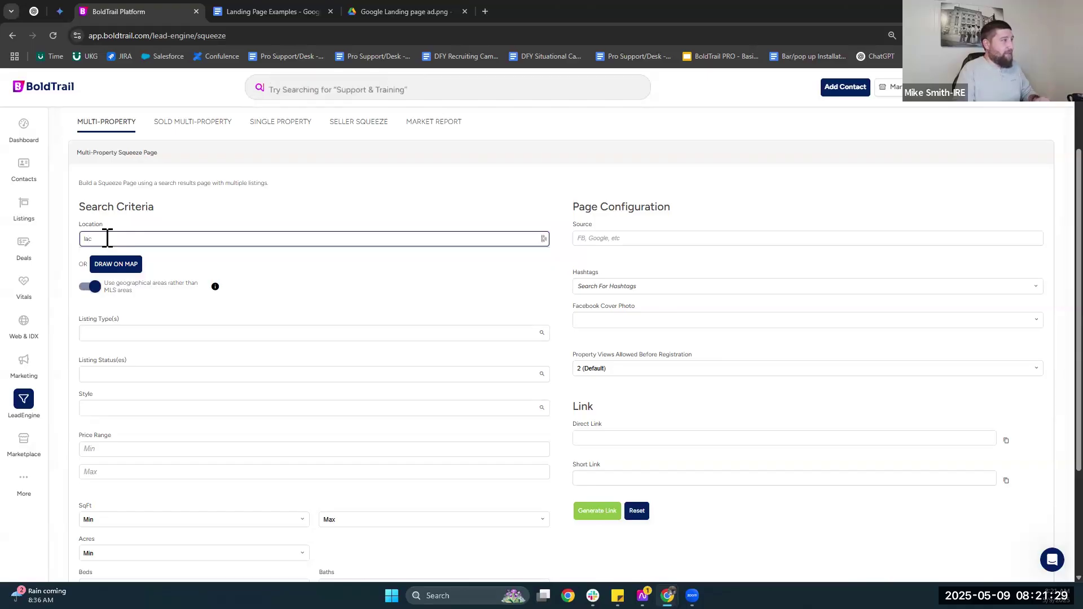
key("BackSpace")
type("ncaster")
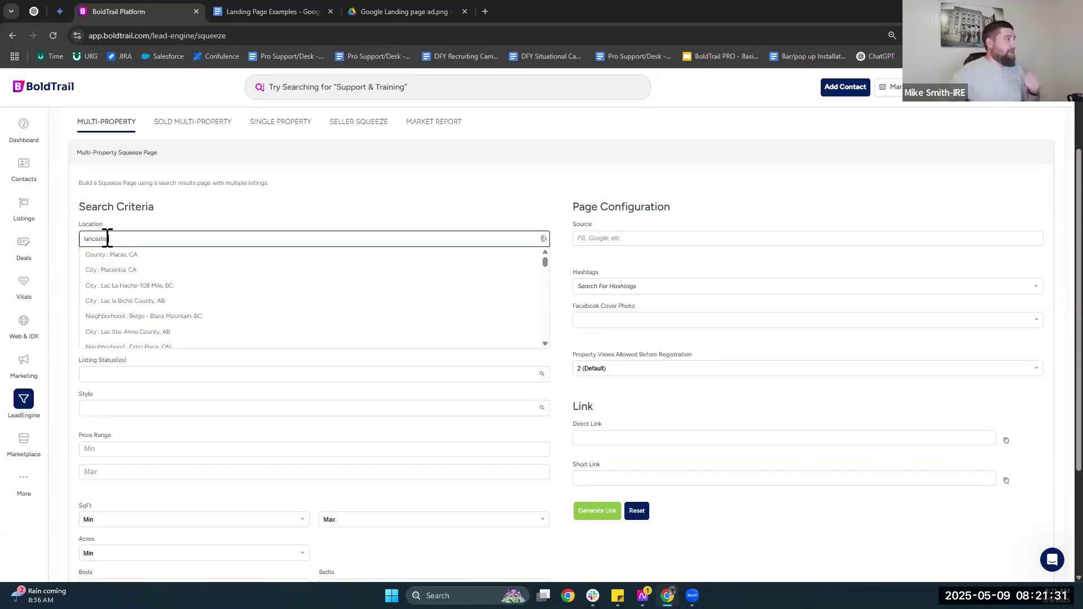
left_click(124, 254)
Add Single Family and Townhouse listing types plus the Newly Built option.
scroll(429, 353, "down", 2)
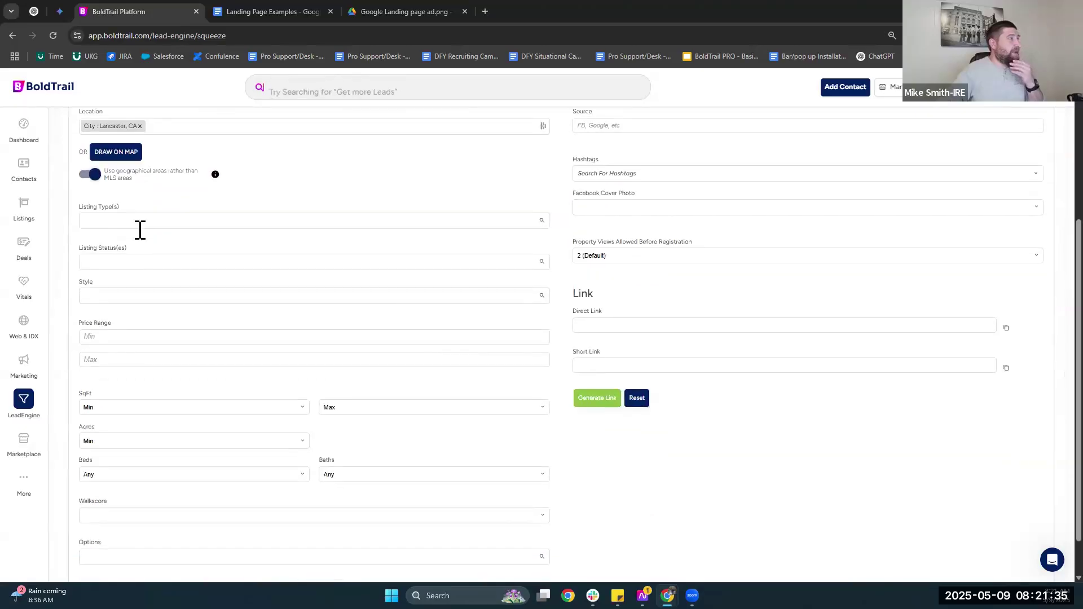
left_click(140, 224)
scroll(124, 304, "down", 5)
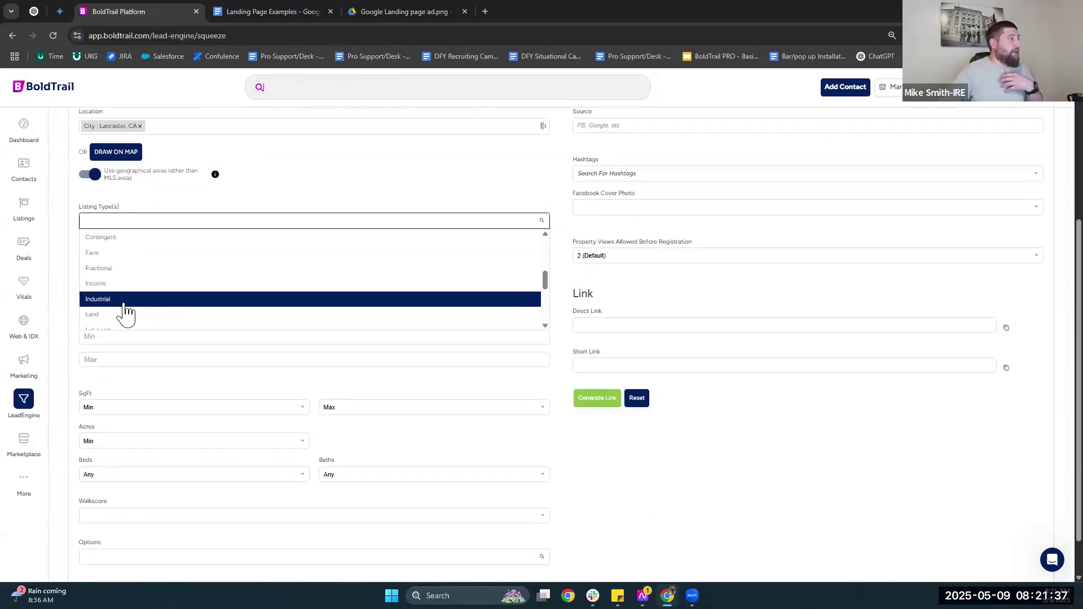
scroll(125, 307, "down", 3)
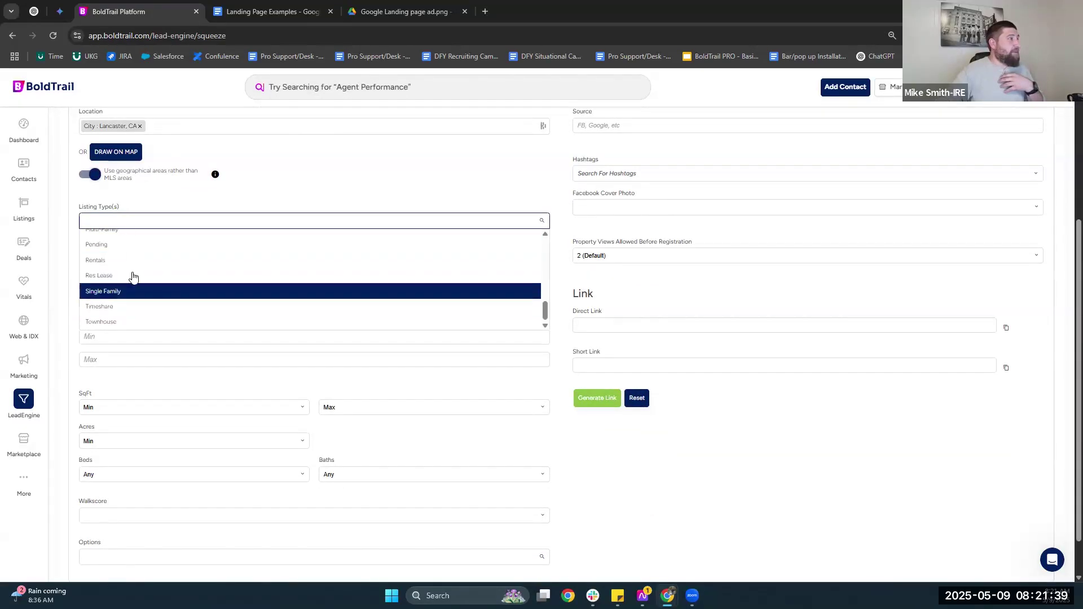
left_click(134, 289)
scroll(133, 307, "down", 7)
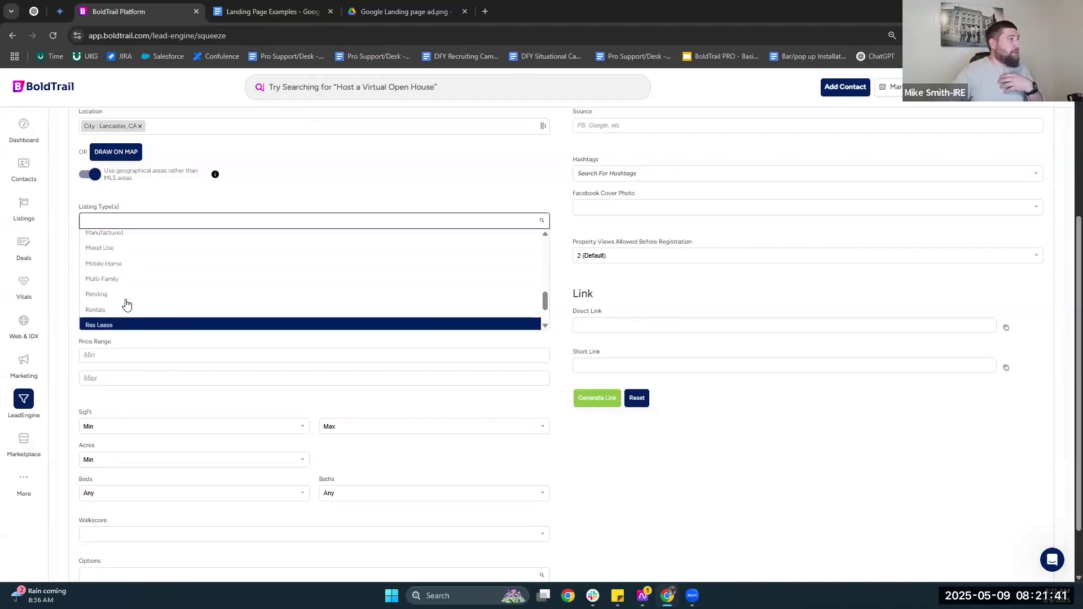
left_click(138, 310)
scroll(169, 502, "down", 1)
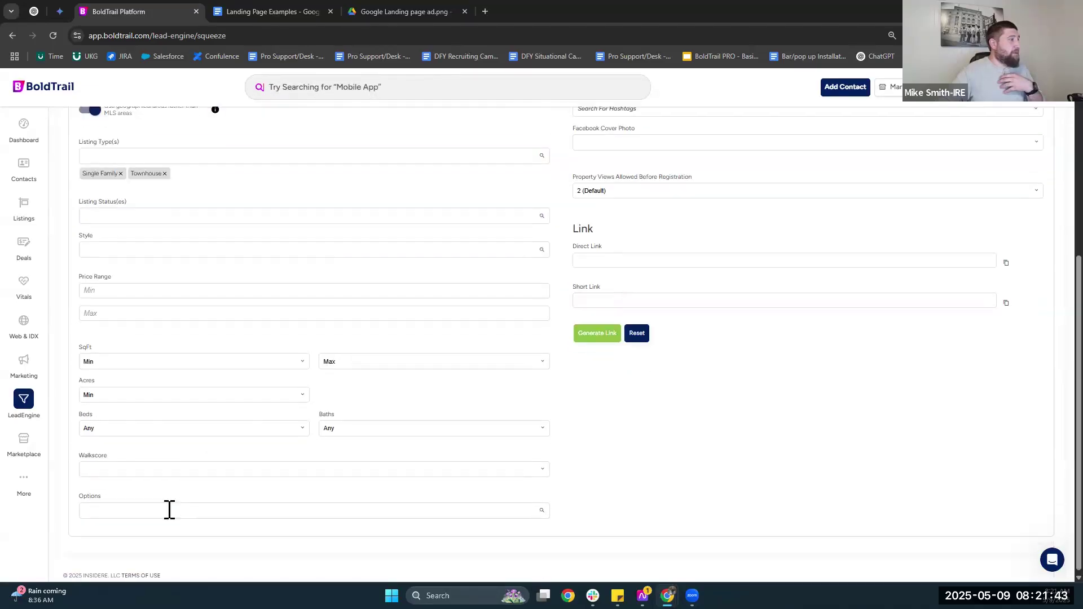
left_click(158, 510)
type("new")
left_click(426, 487)
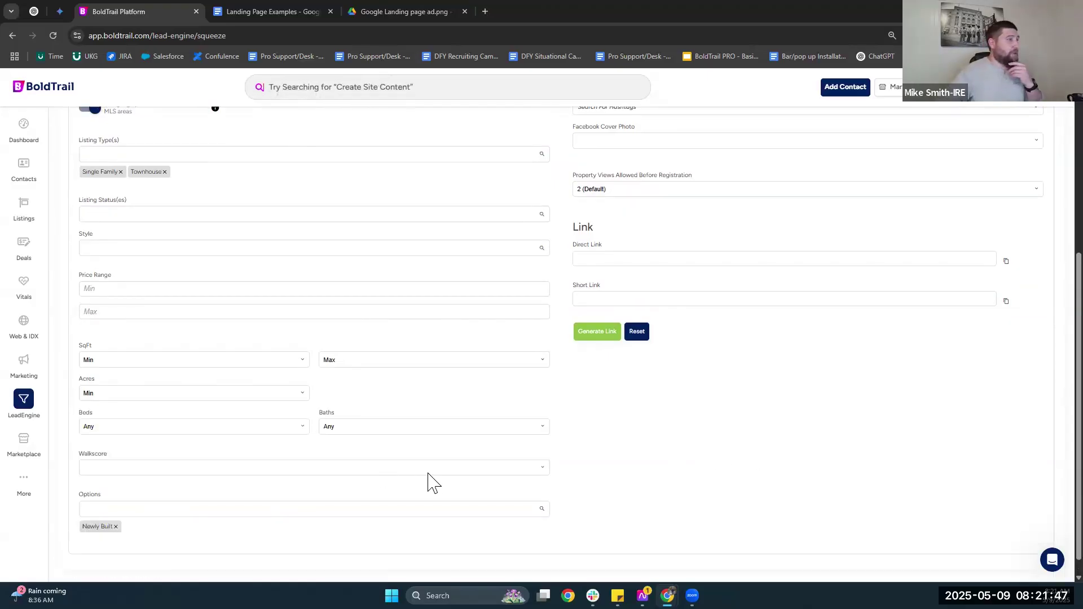
Set views before registration to Never.
scroll(694, 367, "up", 2)
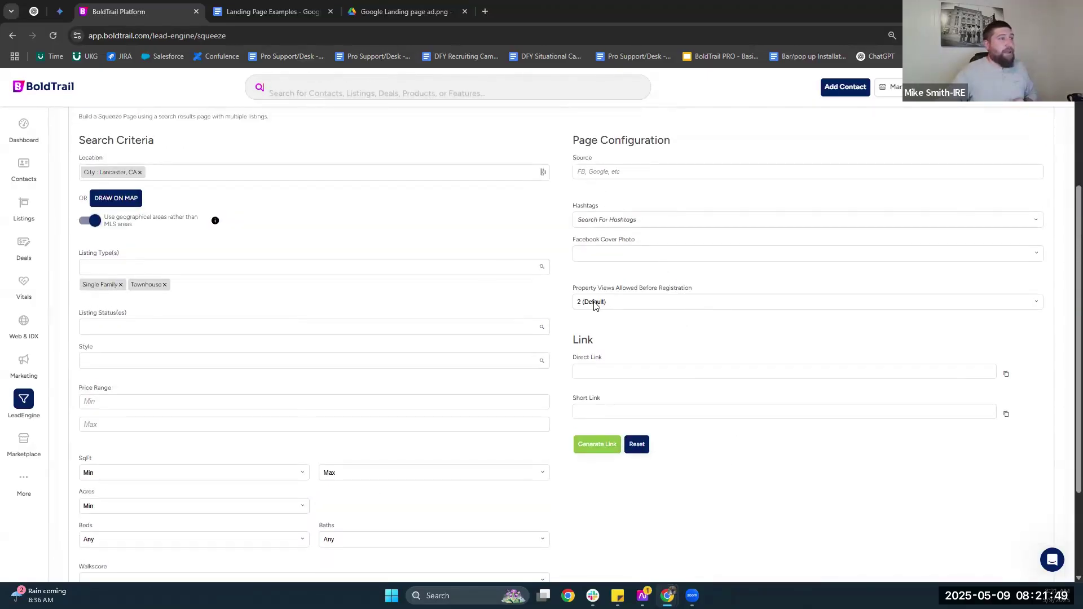
left_click_drag(628, 298, 695, 293)
left_click(667, 307)
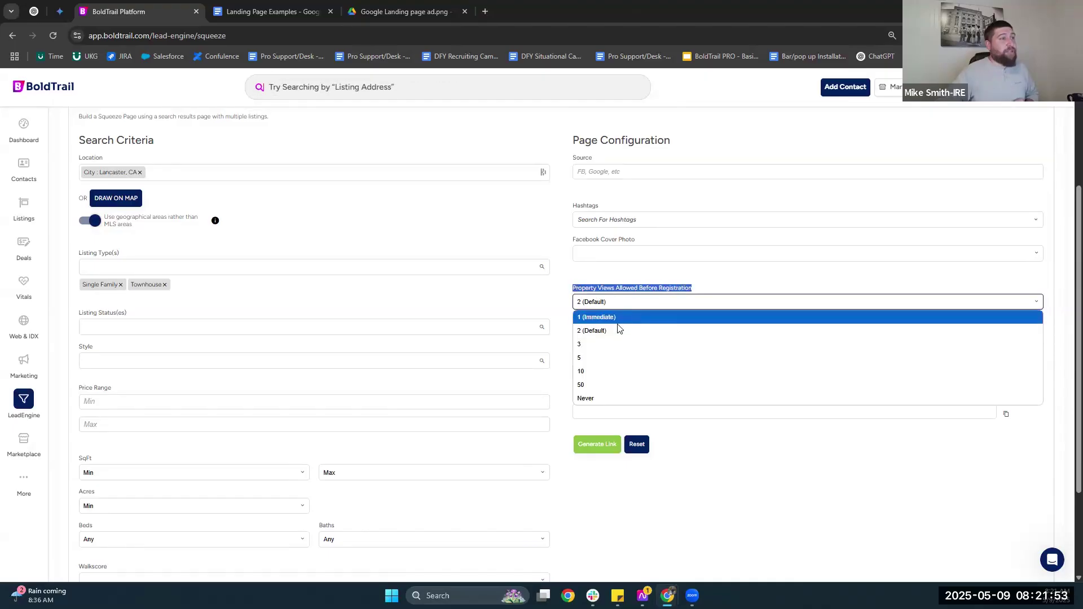
left_click(624, 398)
left_click(647, 276)
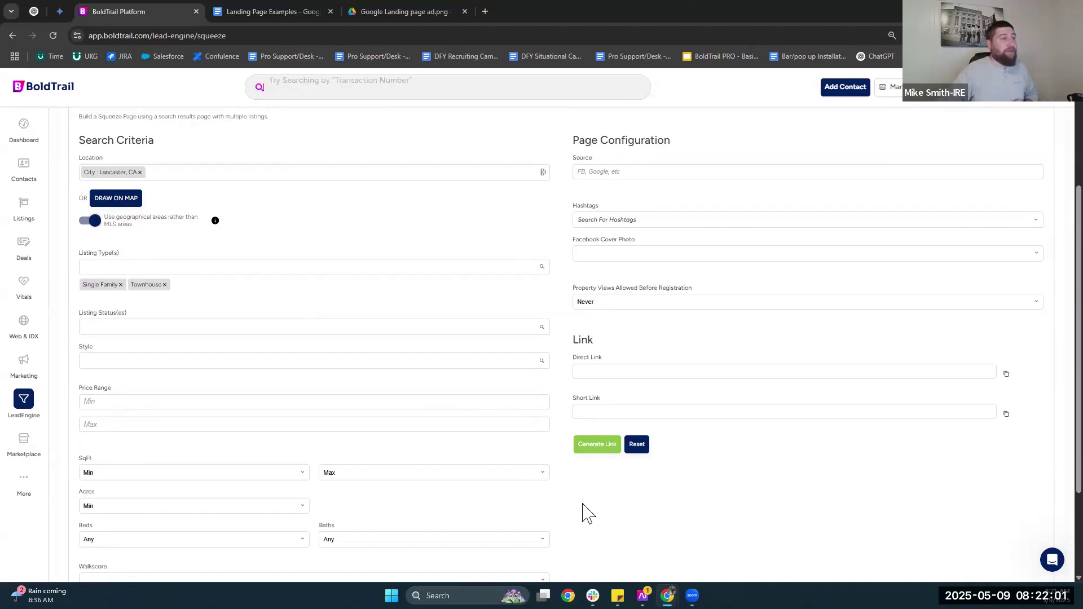
left_click(599, 172)
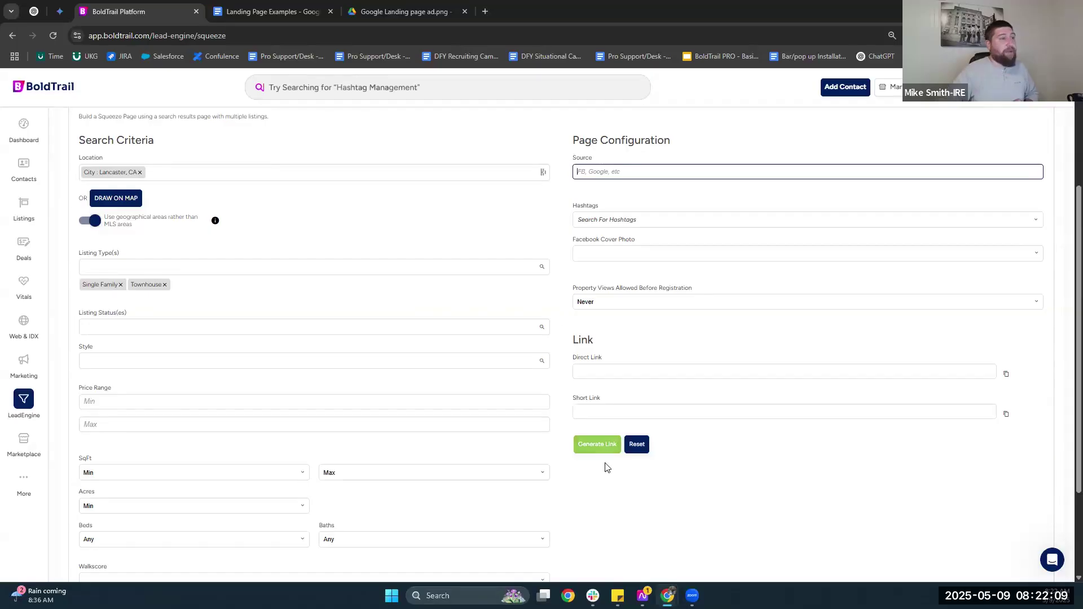
Generate the squeeze page link and copy its direct link.
left_click(594, 443)
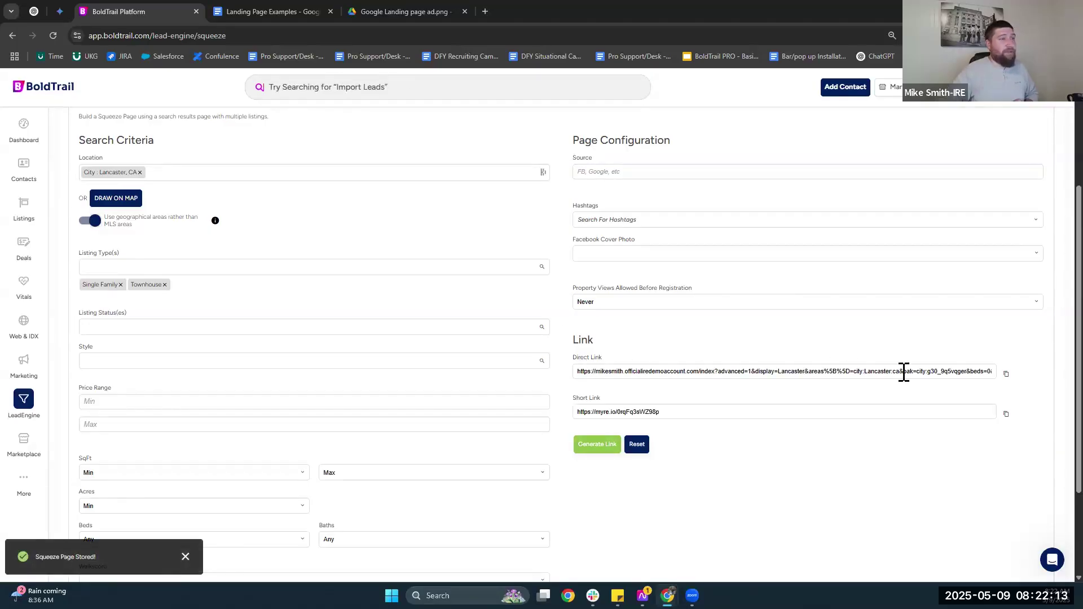
left_click(1006, 374)
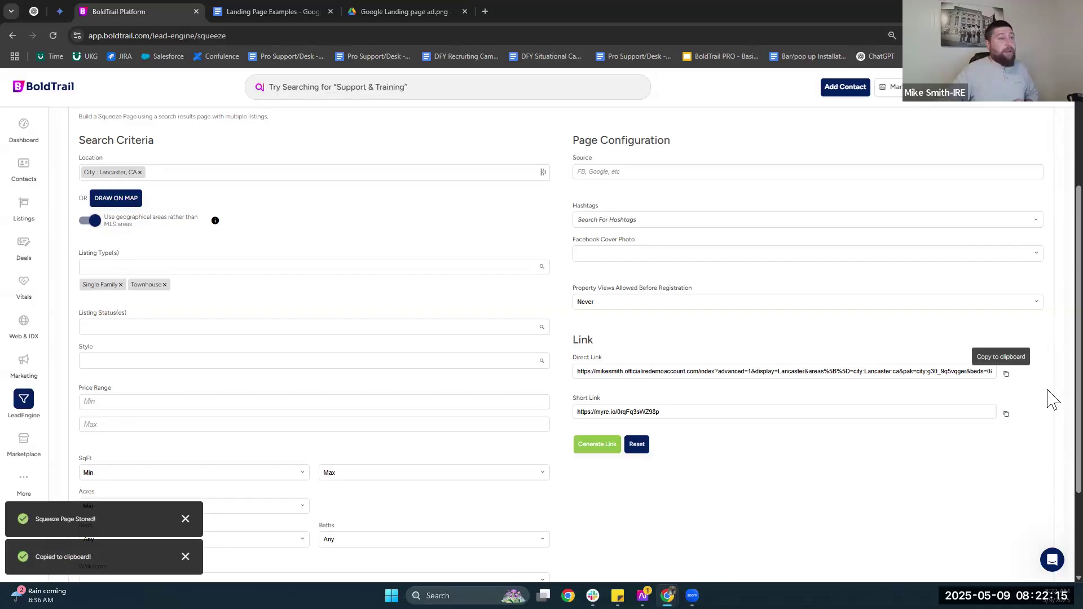
left_click(43, 321)
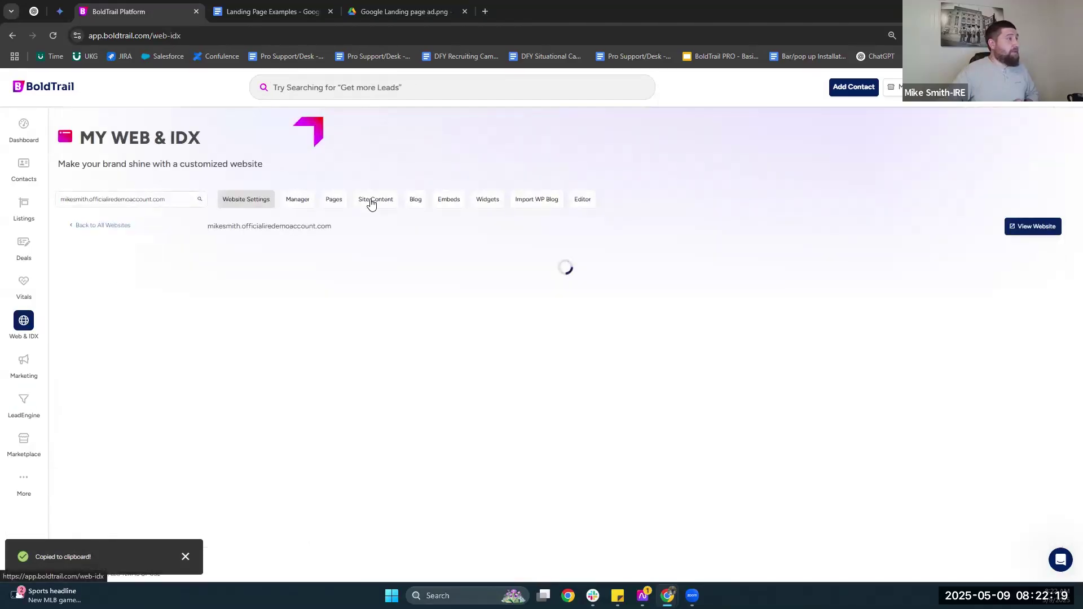
Edit the York PA New Construction page from the Landing & Lead Capture pages list.
left_click(334, 199)
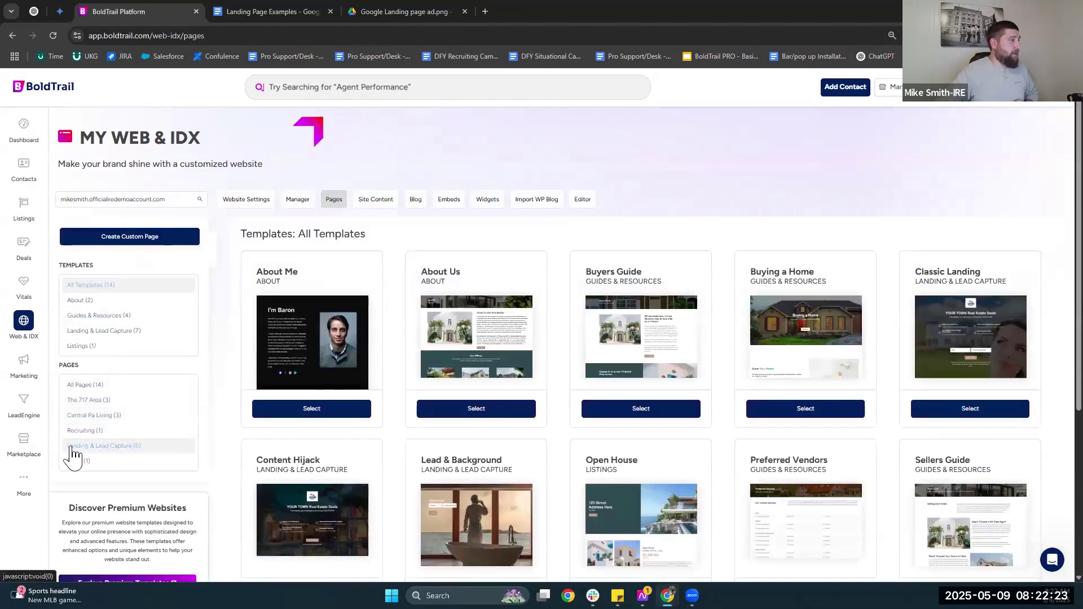
left_click(78, 449)
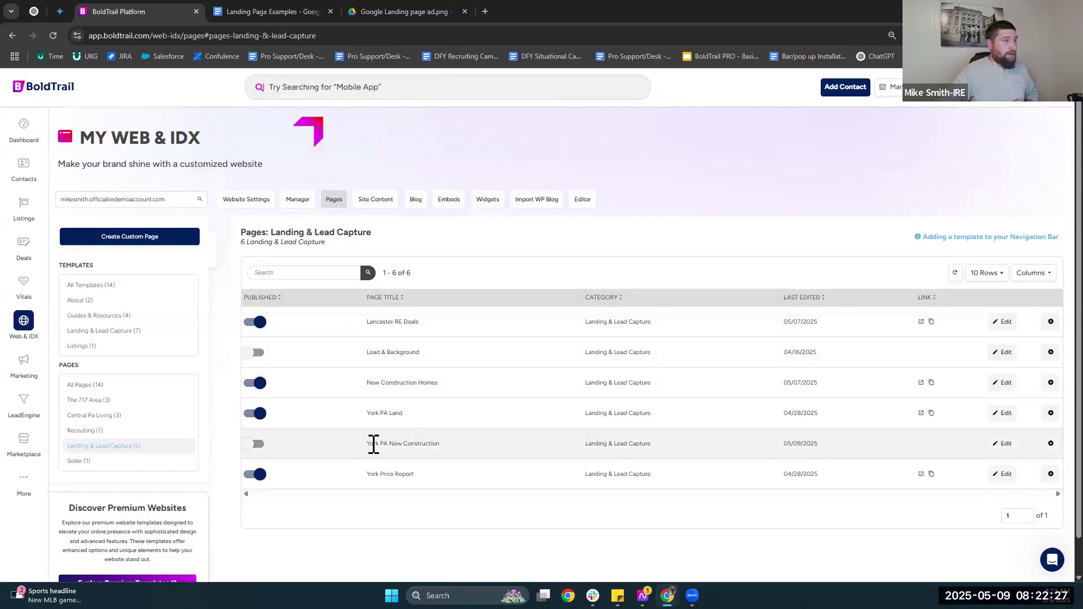
left_click(1003, 445)
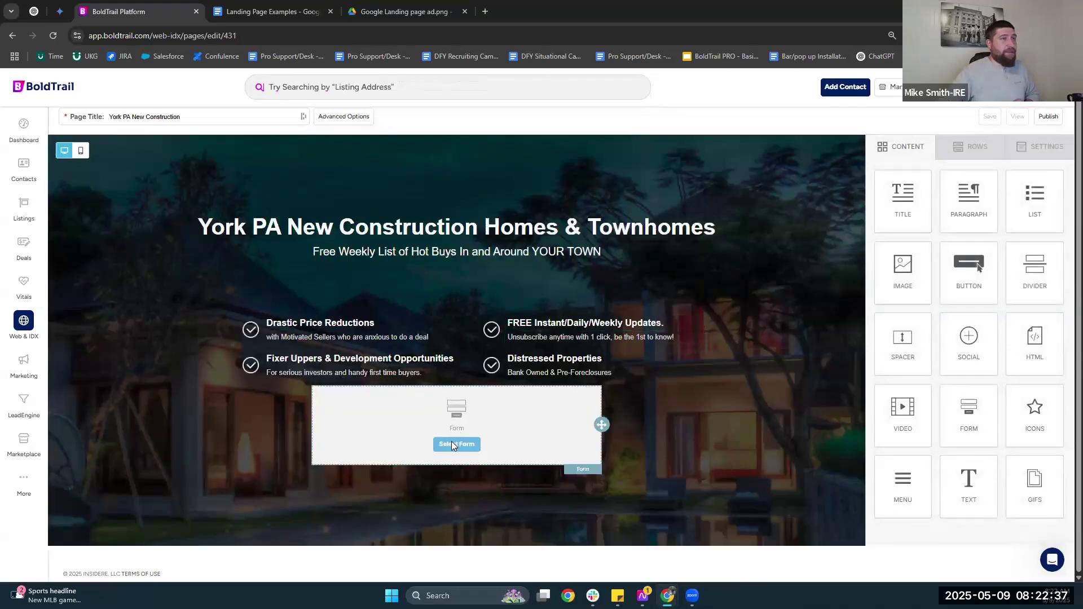
Add a lead form that redirects to the pasted squeeze-page link, tagged YorkNewCon.
left_click(453, 443)
right_click(653, 260)
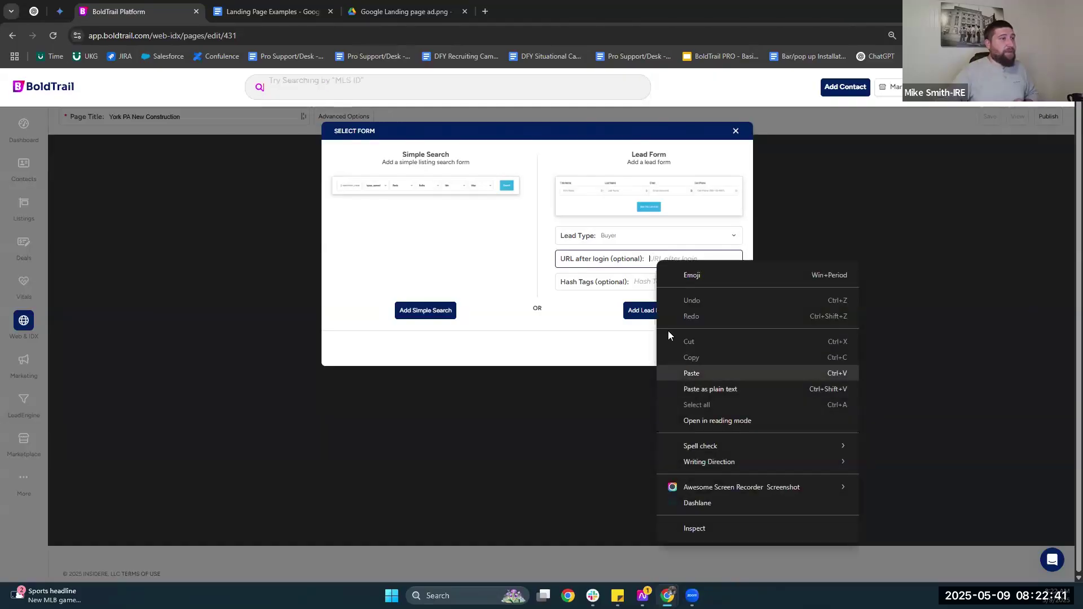
left_click(692, 373)
left_click(640, 280)
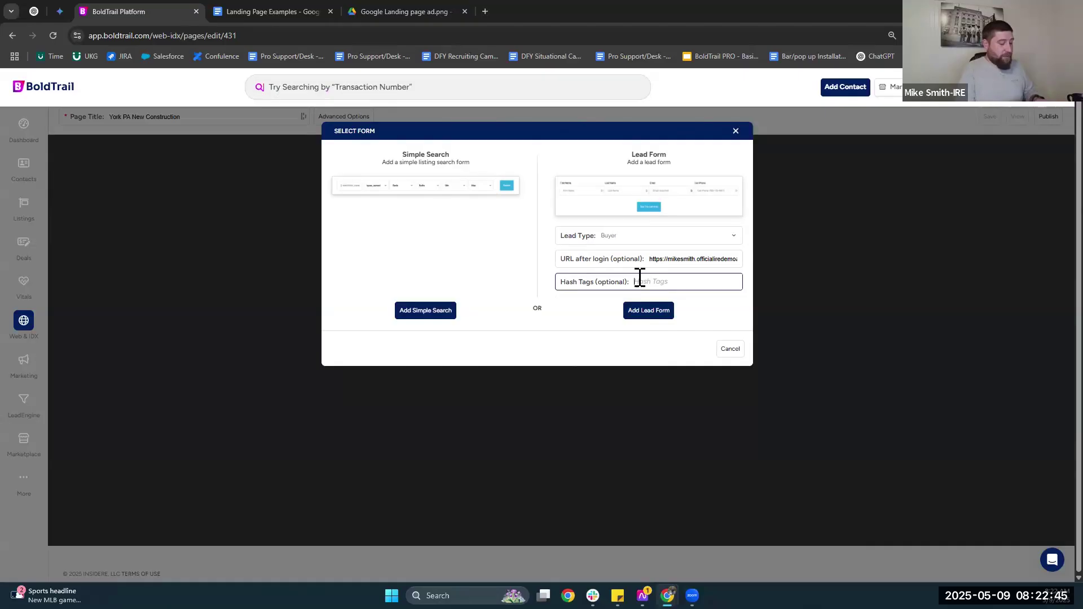
type("YorkNewCon")
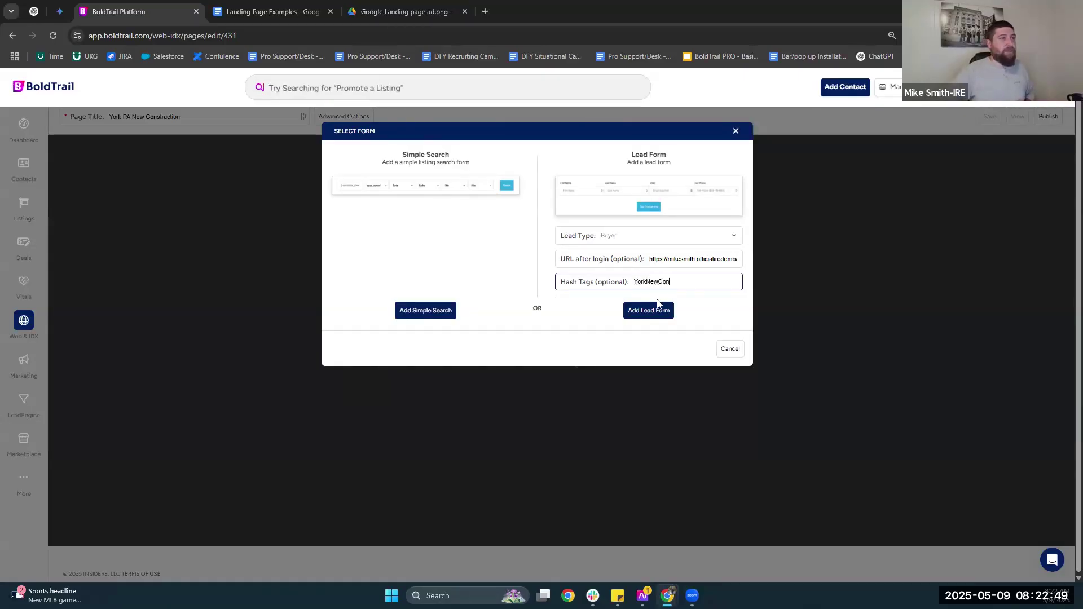
left_click(639, 315)
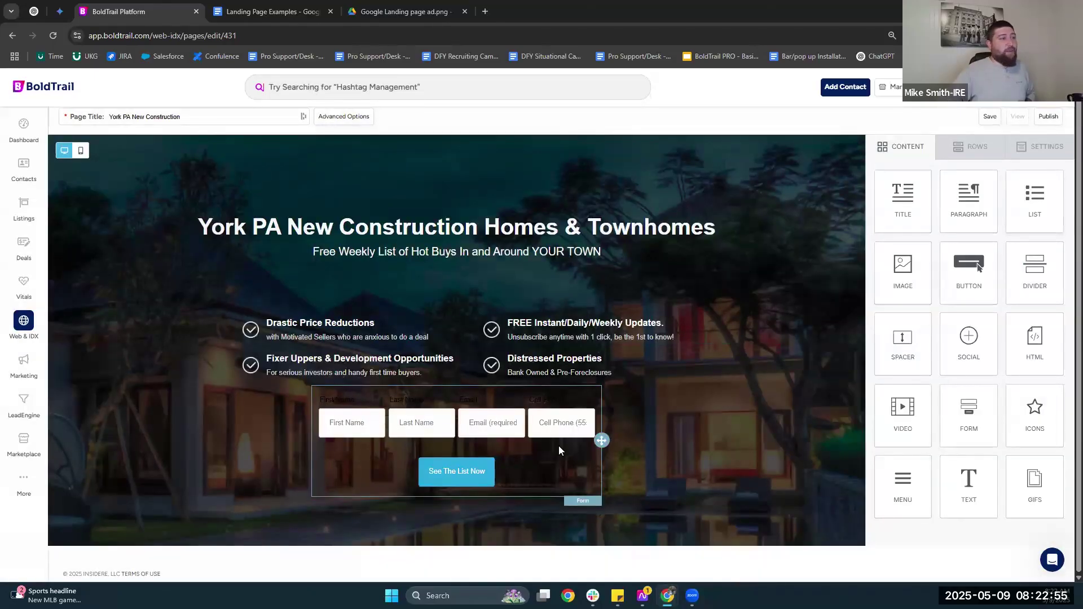
Remove the First Name and Last Name fields from the York PA lead form.
left_click(450, 423)
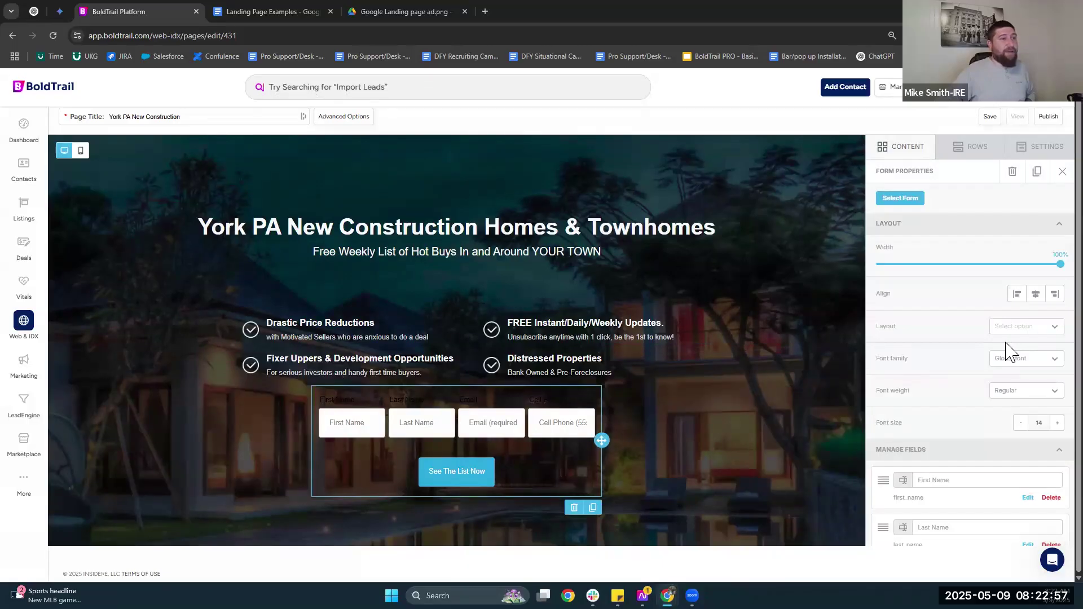
scroll(1010, 361, "down", 3)
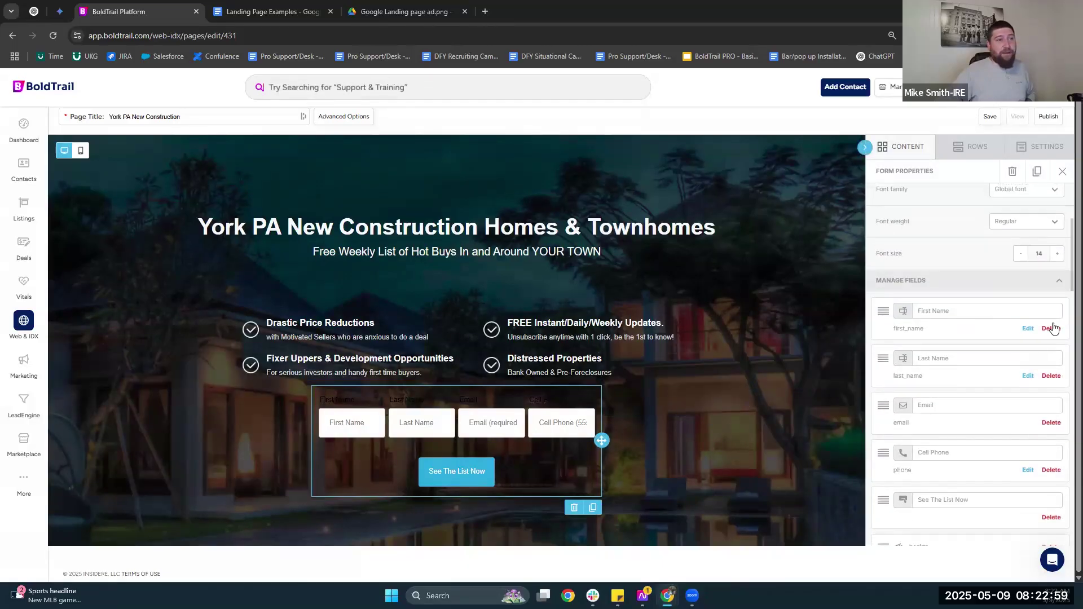
left_click(1052, 329)
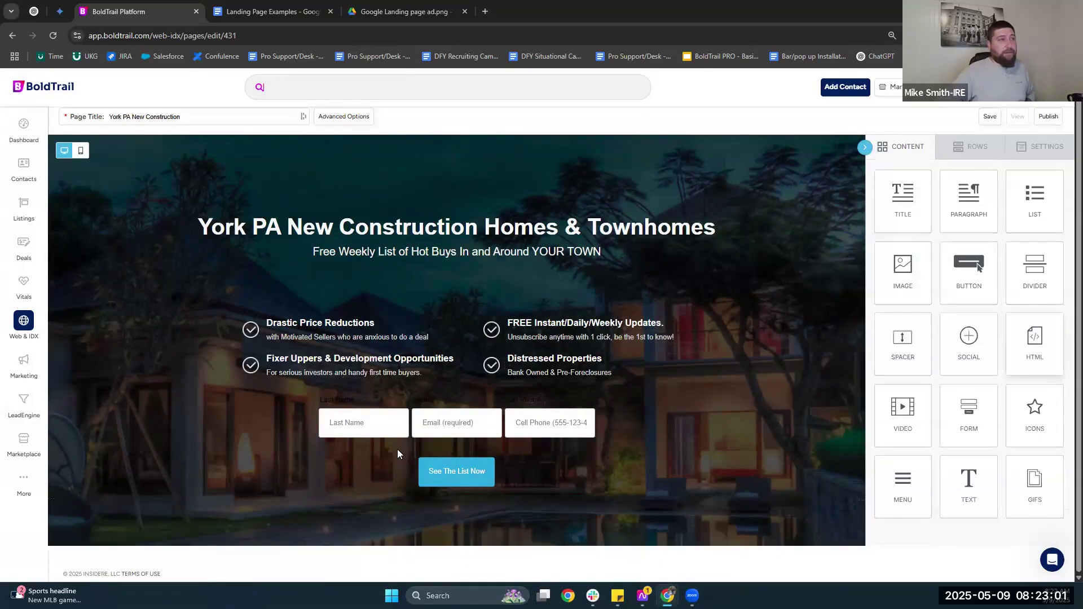
scroll(1021, 429, "down", 1)
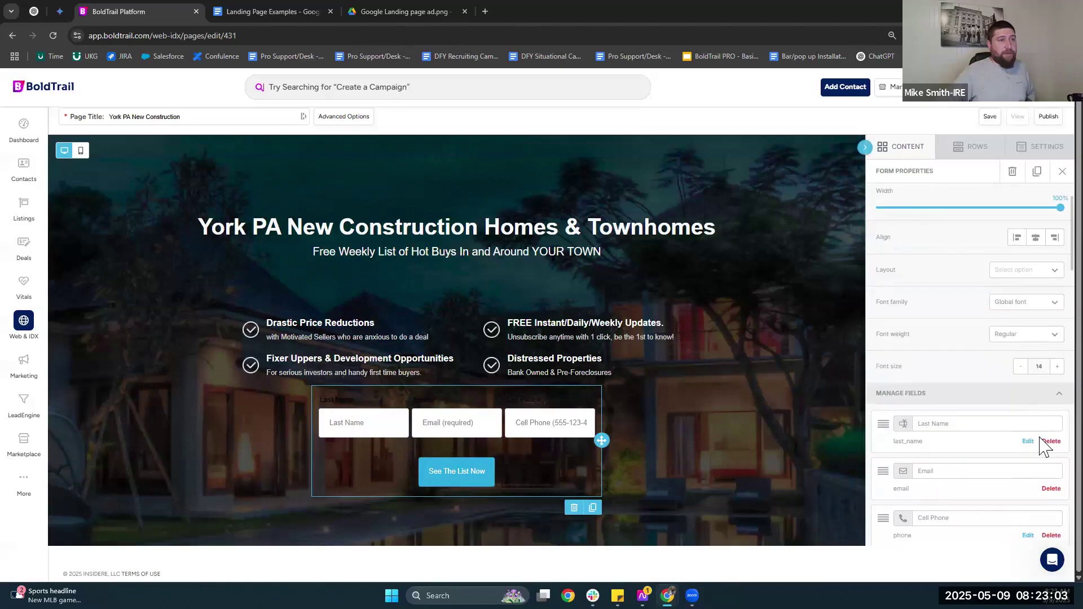
left_click(1052, 441)
scroll(454, 361, "down", 1)
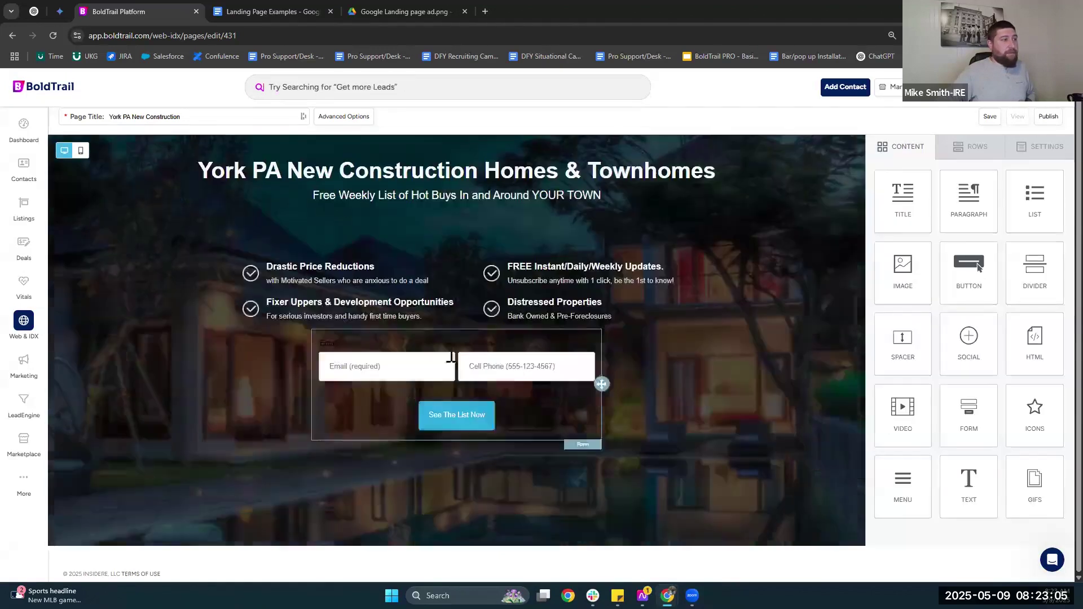
Clear the Email and Cell Phone label text, leaving only the two input boxes.
left_click(347, 345)
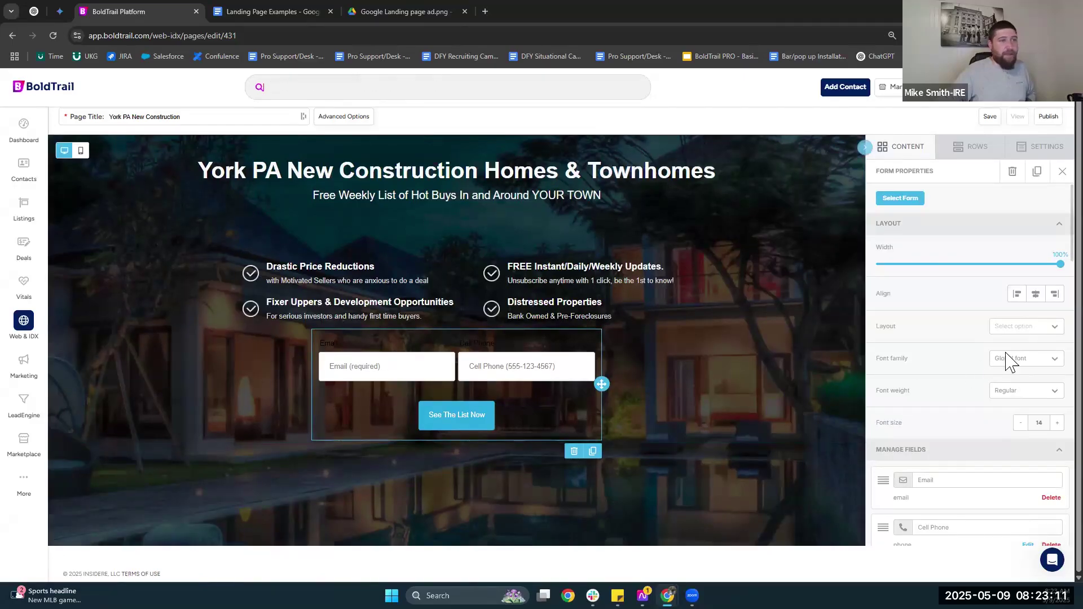
scroll(915, 311, "down", 3)
double_click(920, 311)
key("BackSpace")
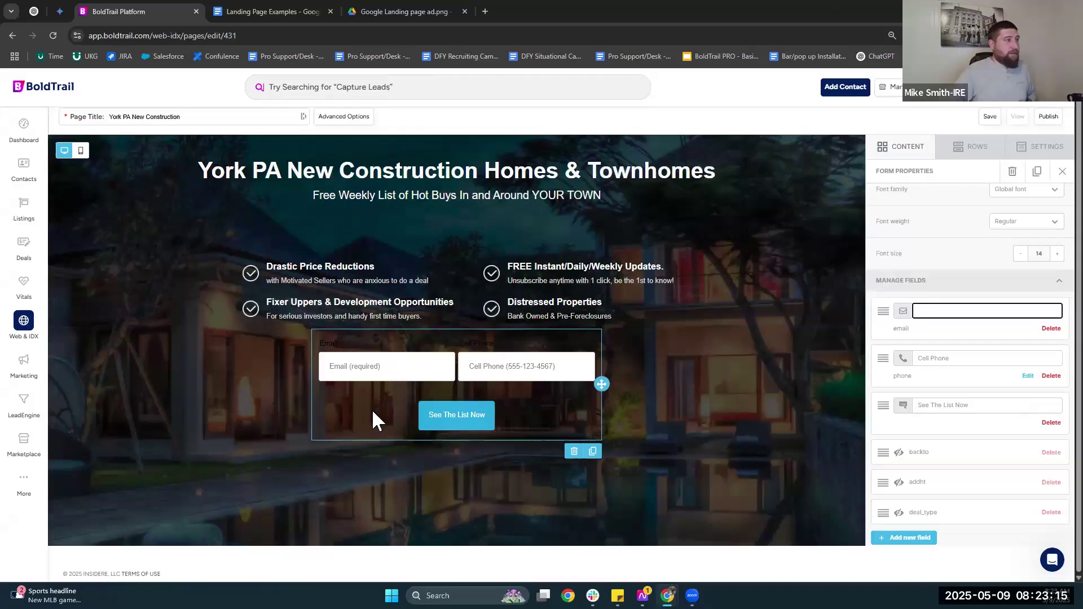
left_click(696, 414)
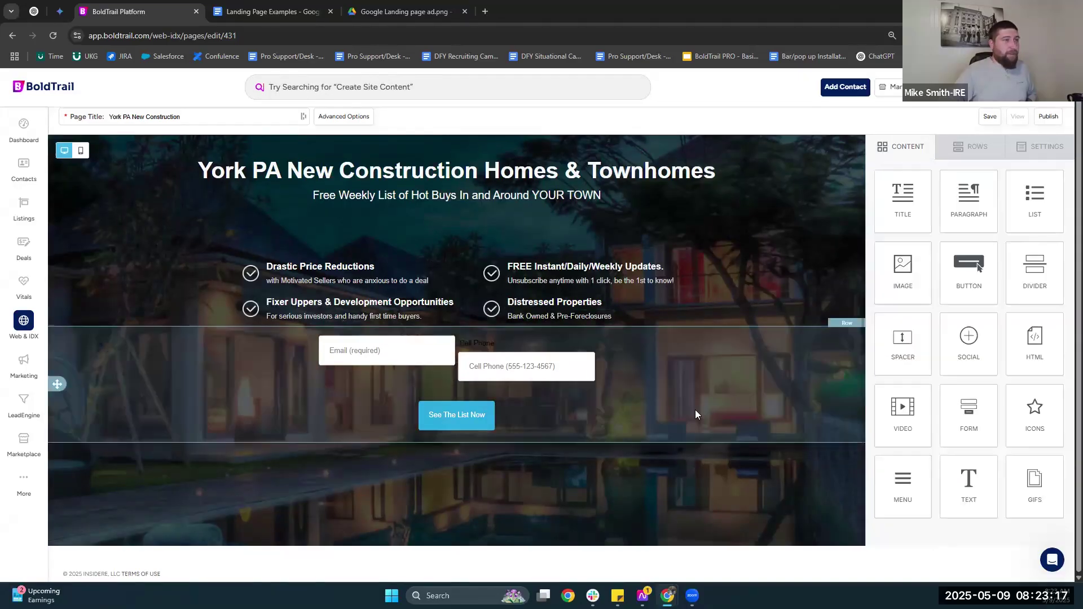
left_click(524, 395)
left_click(926, 416)
key("ctrl+a")
key("BackSpace")
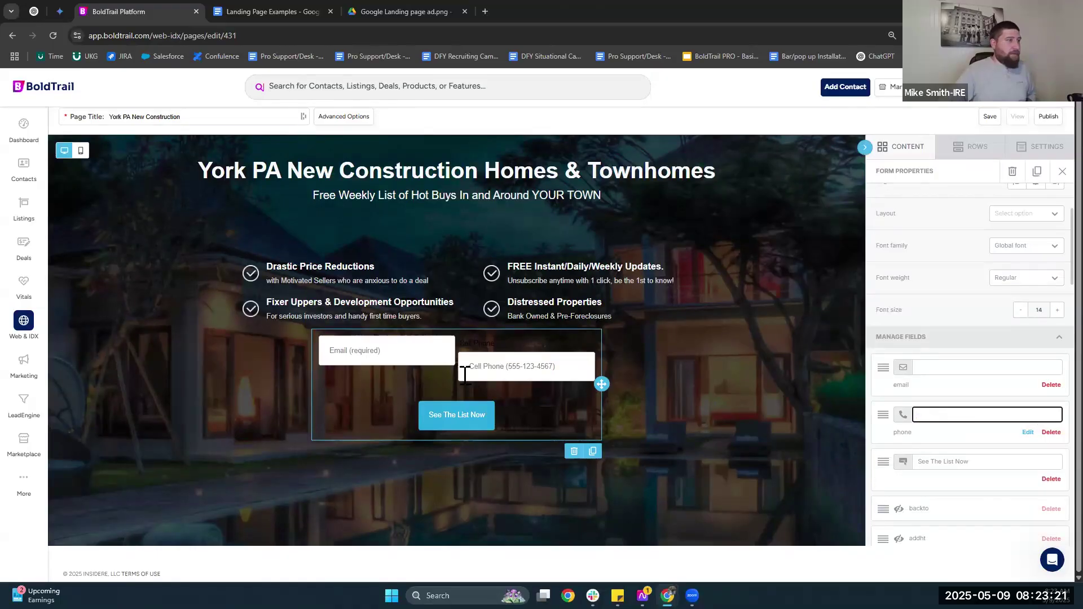
left_click(517, 397)
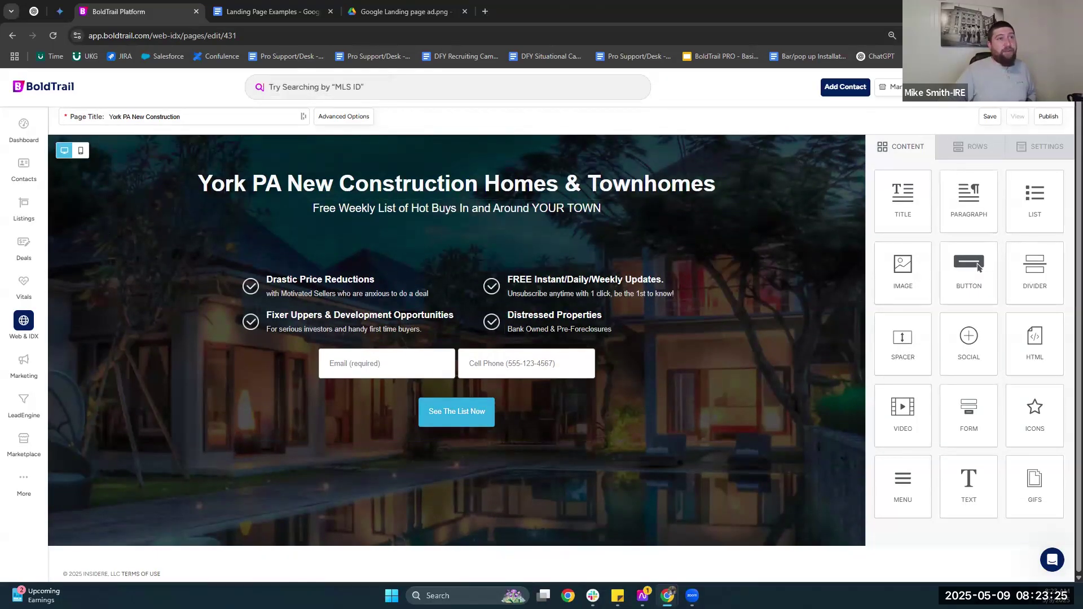
Publish the York PA New Construction page, review it live, then return to Landing Page Examples.
left_click(1040, 117)
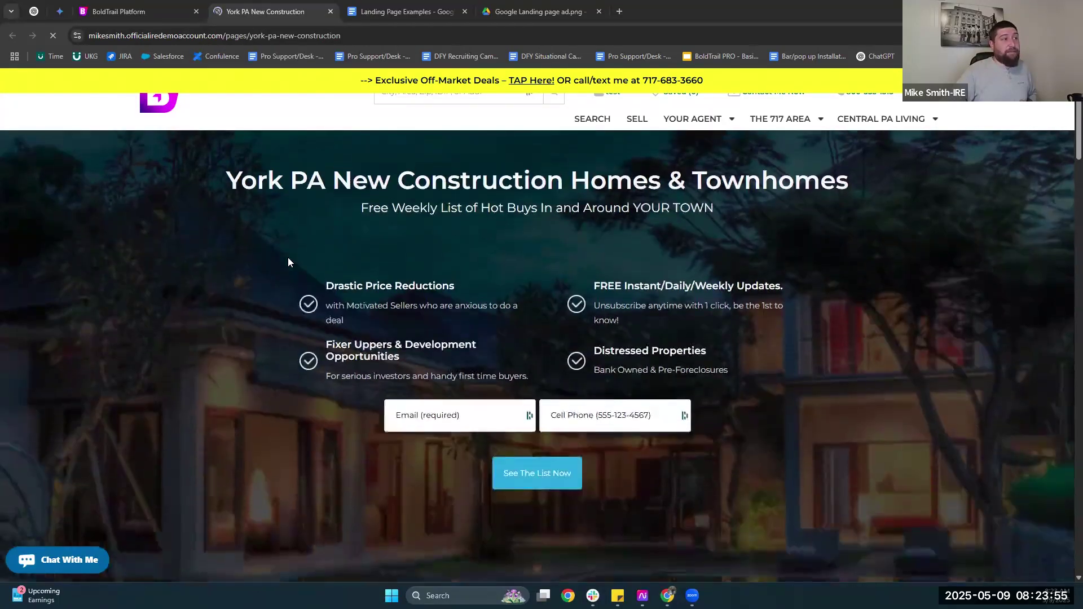
scroll(288, 258, "down", 1)
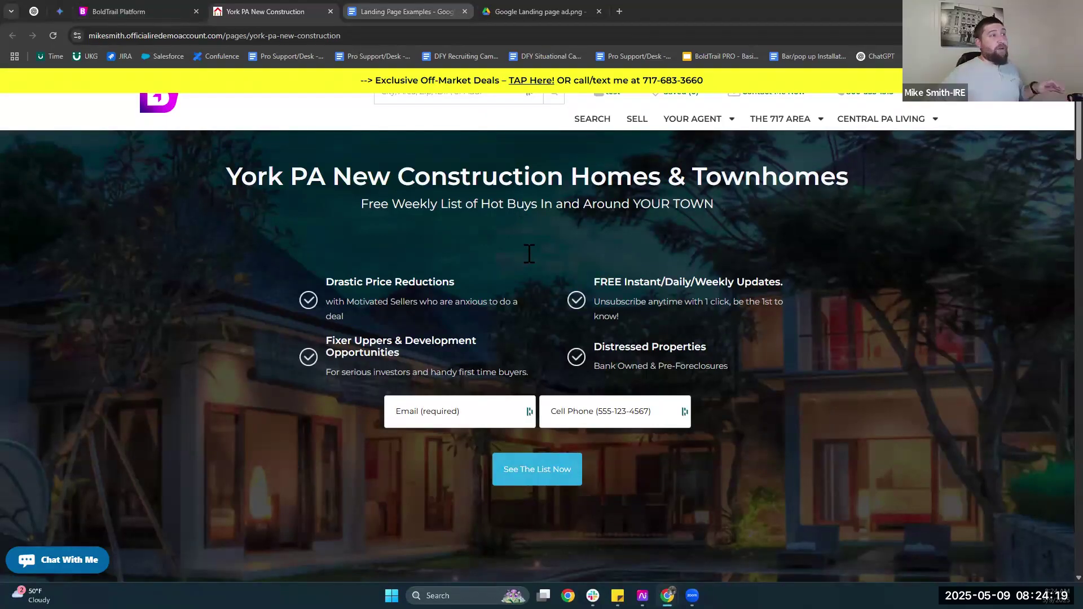
key("ctrl+Tab")
scroll(597, 349, "up", 1)
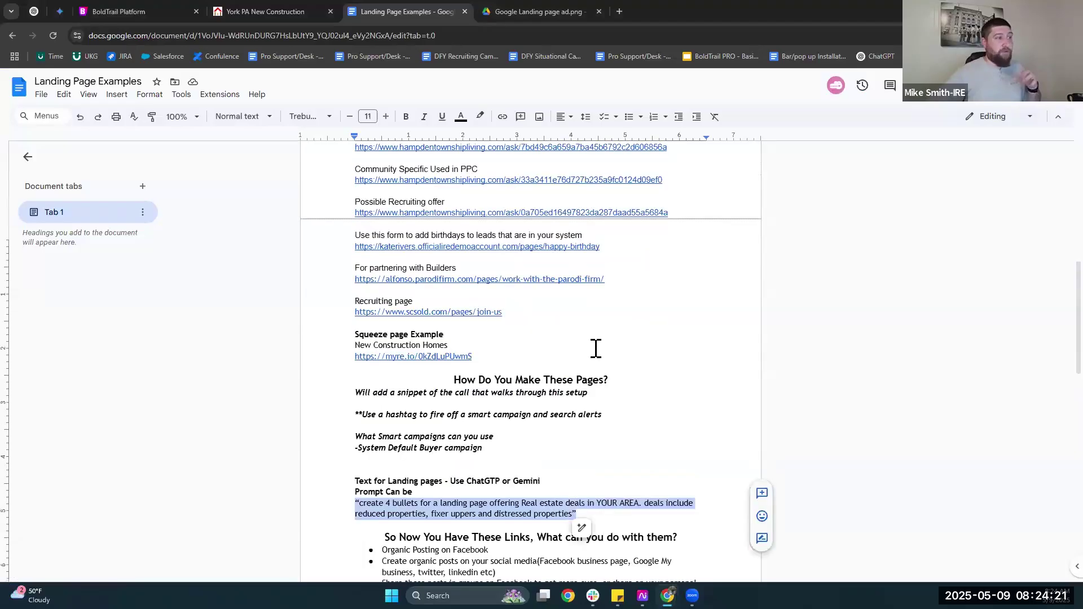
Highlight the 'Will add a snippet' note, then return to the BoldTrail page editor.
scroll(601, 370, "down", 2)
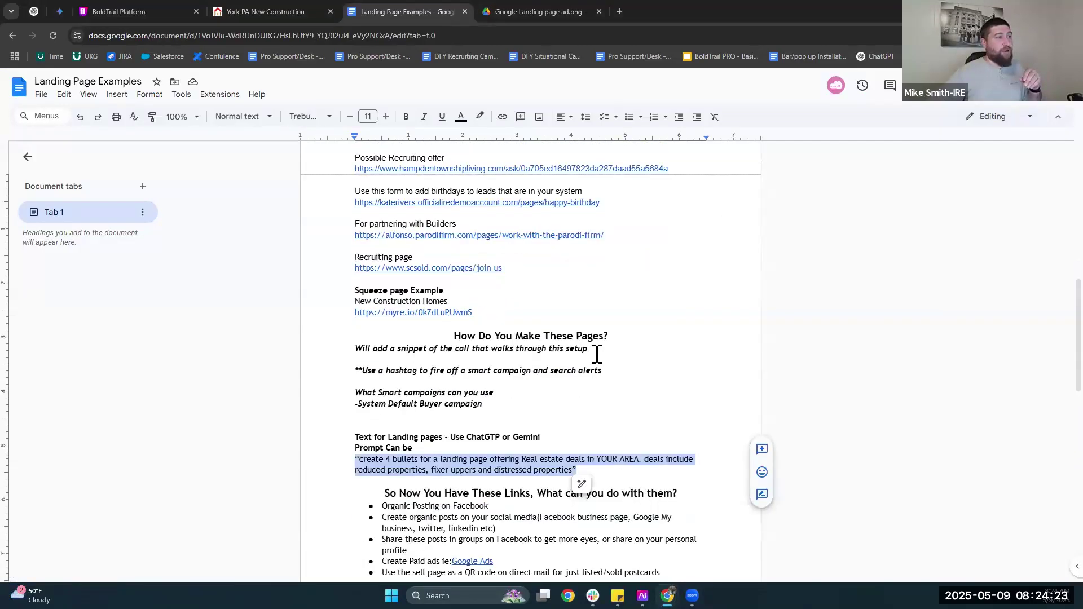
triple_click(359, 351)
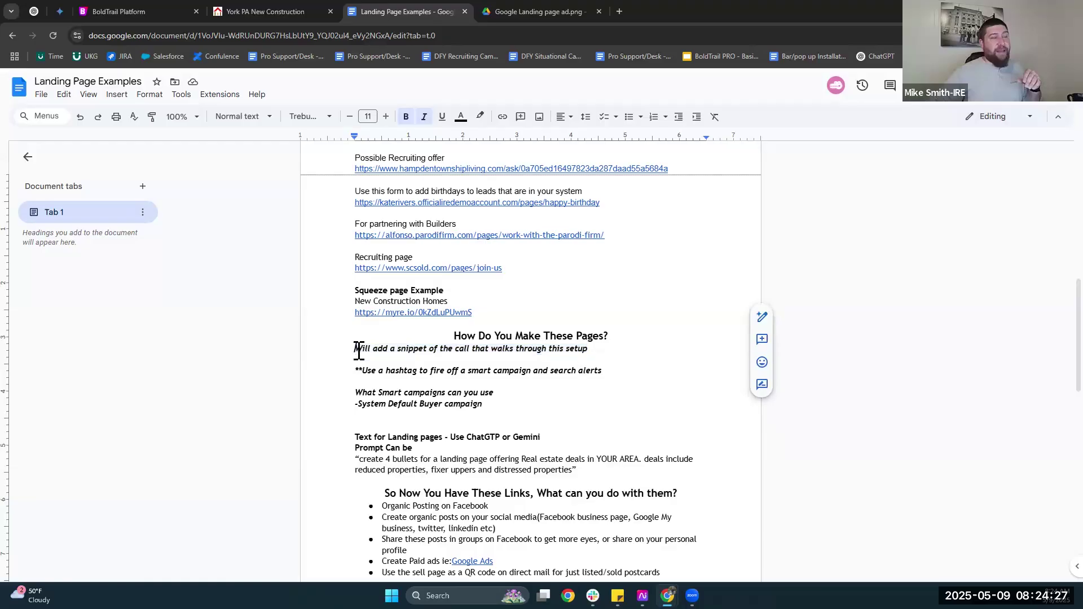
left_click(359, 351)
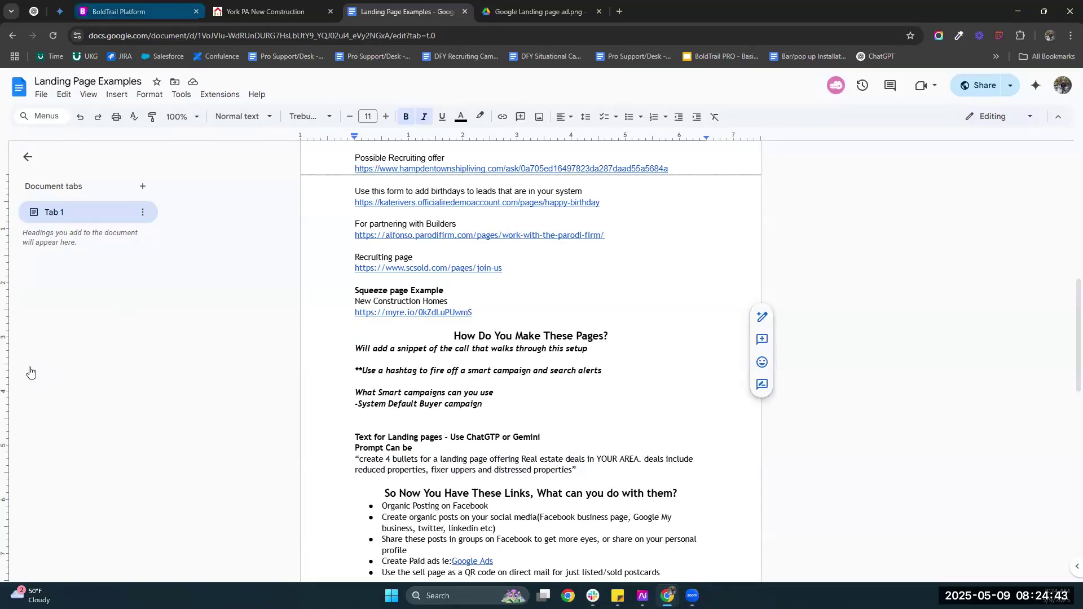
key("ctrl+1")
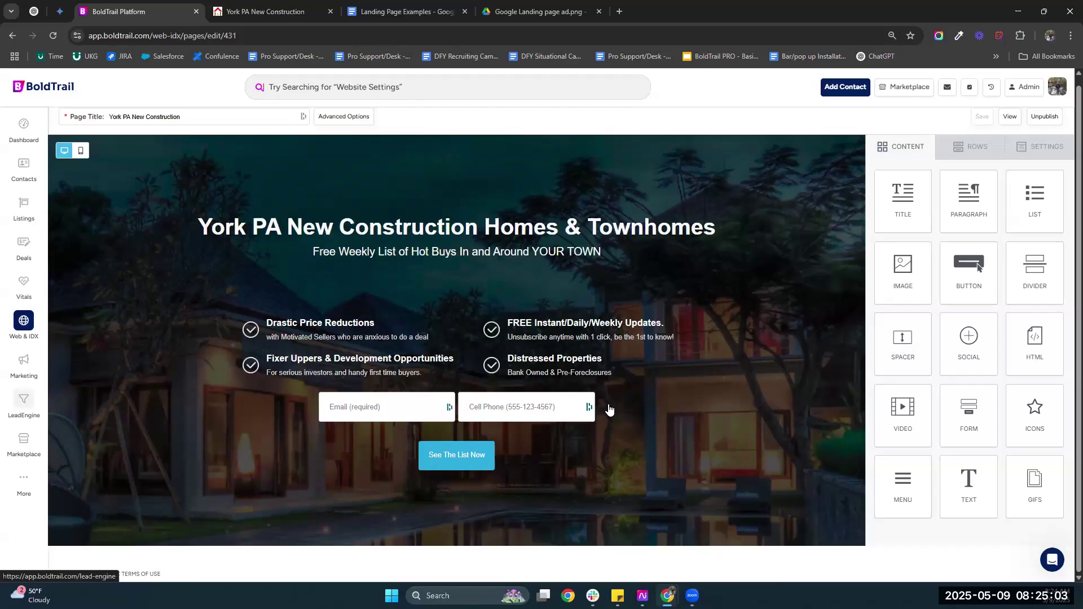
In LeadEngine, start a new IDX Squeeze Page on the agent's website domain.
left_click(24, 402)
scroll(23, 406, "down", 2)
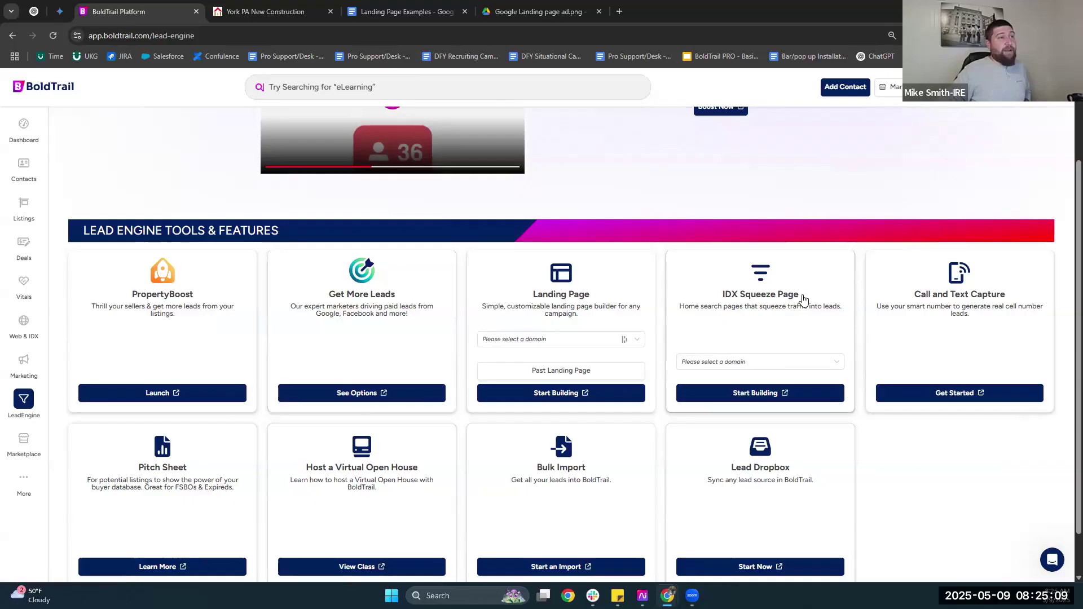
left_click_drag(804, 296, 778, 285)
left_click(745, 307)
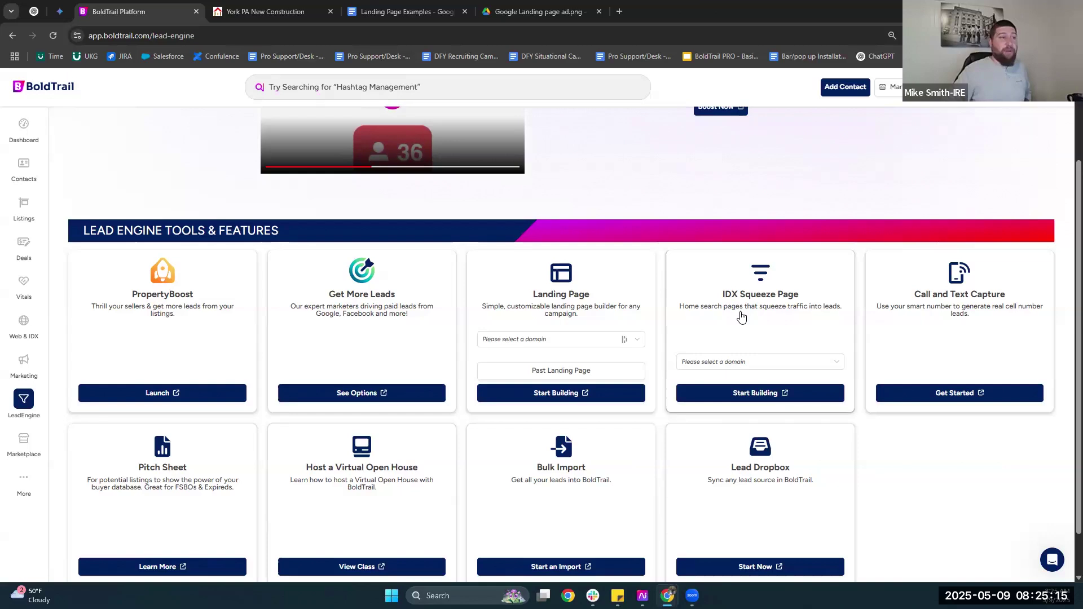
left_click(716, 362)
left_click(719, 378)
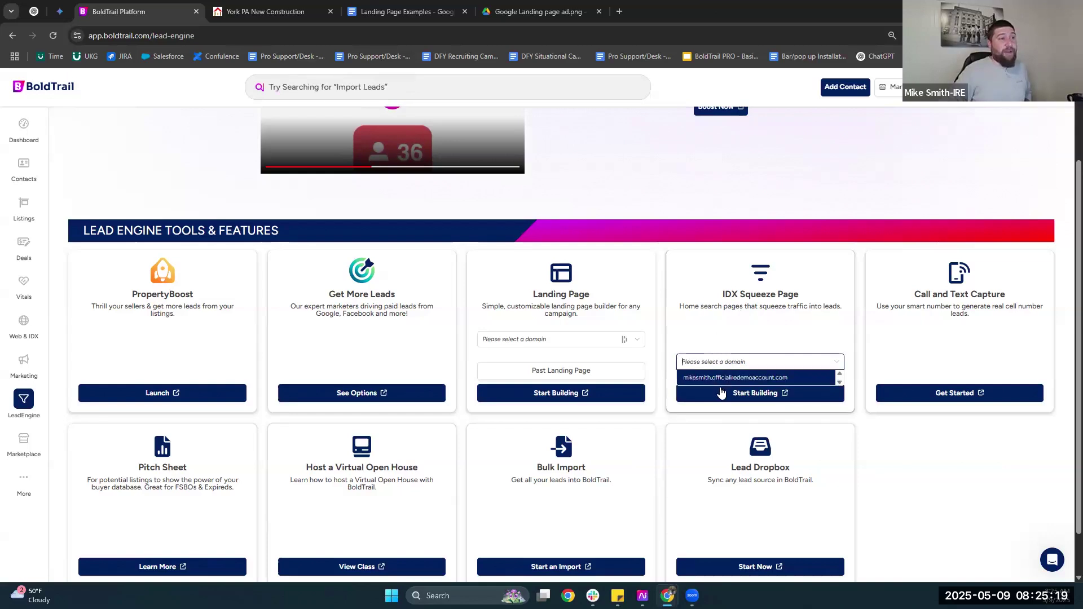
left_click(743, 401)
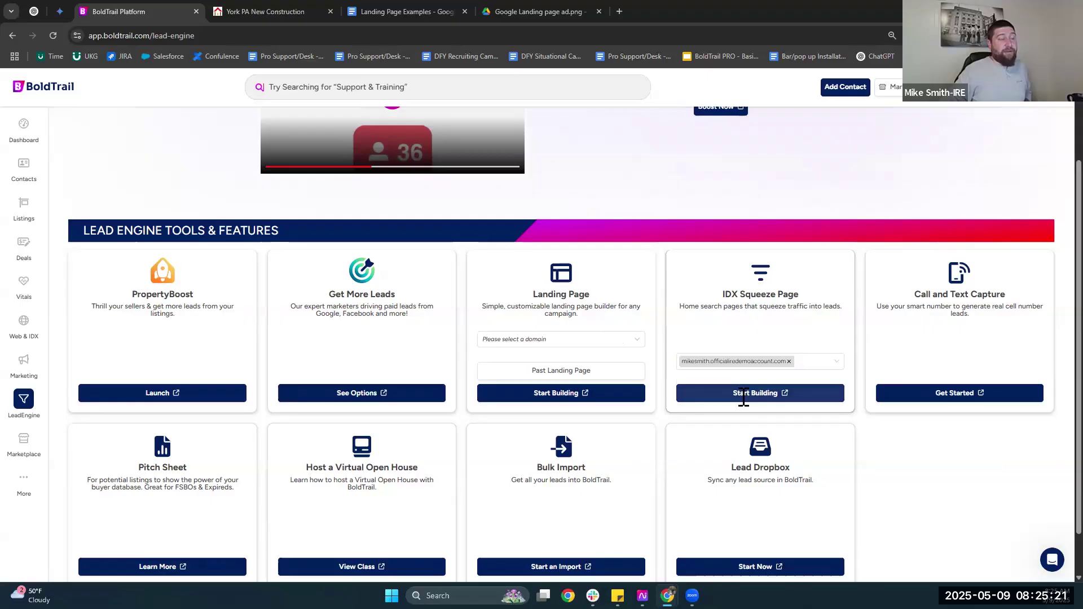
left_click(151, 239)
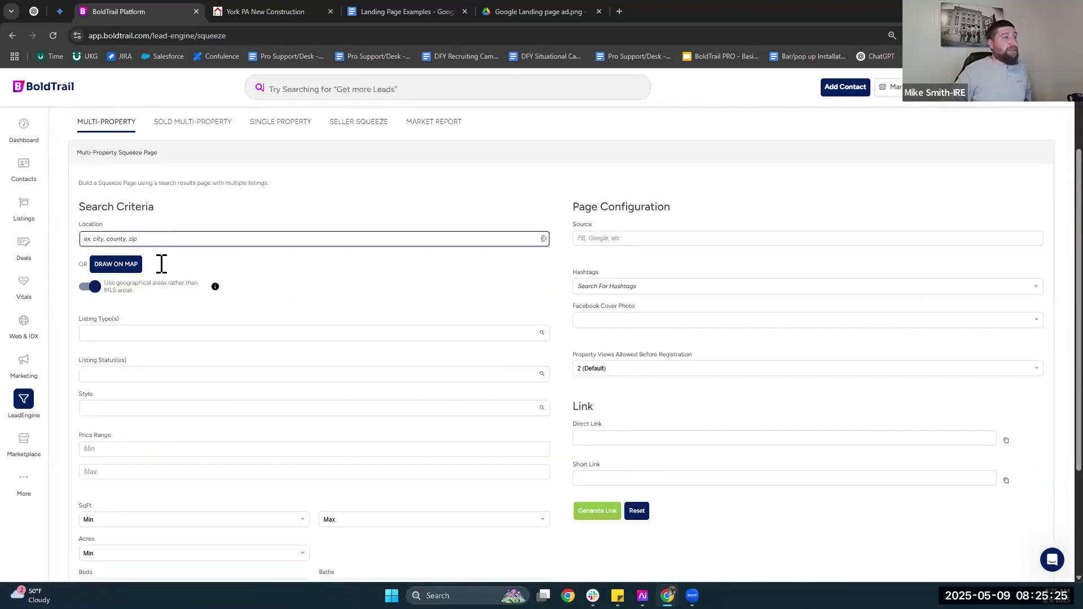
Set Property Views Allowed Before Registration to Never, then view the live York PA page.
scroll(159, 264, "down", 2)
left_click(596, 255)
left_click(577, 274)
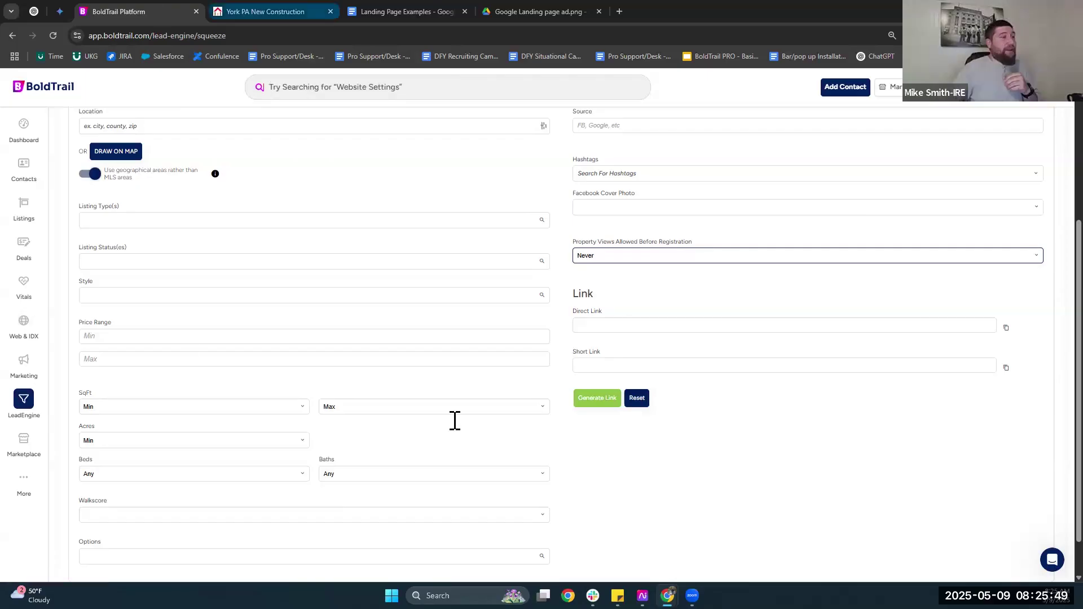
key("ctrl+Tab")
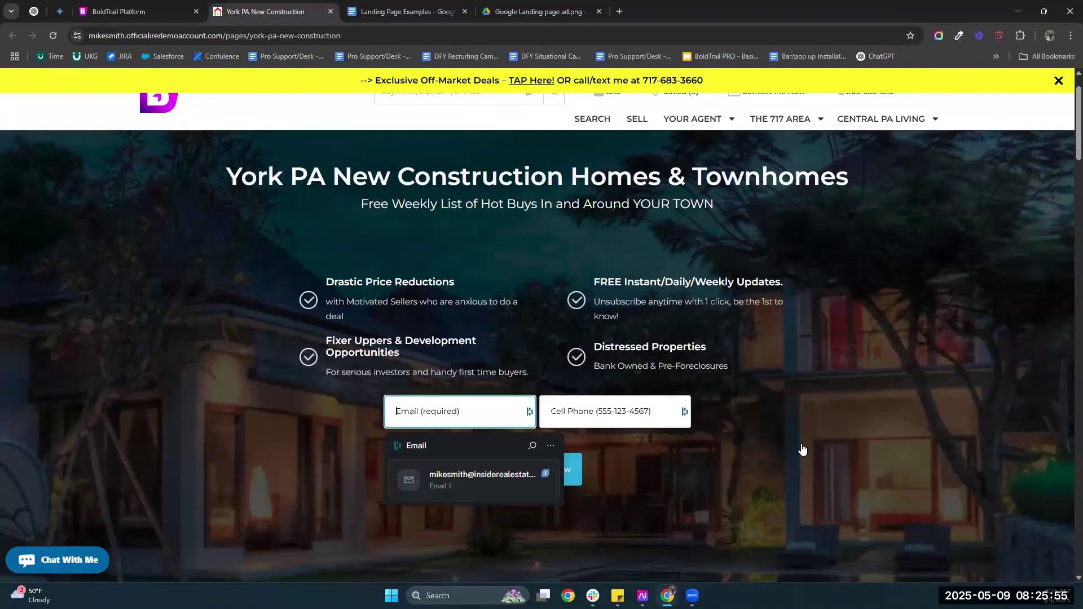
Scroll through the live York PA New Construction page, then return to the squeeze page settings.
left_click(885, 472)
scroll(889, 473, "down", 2)
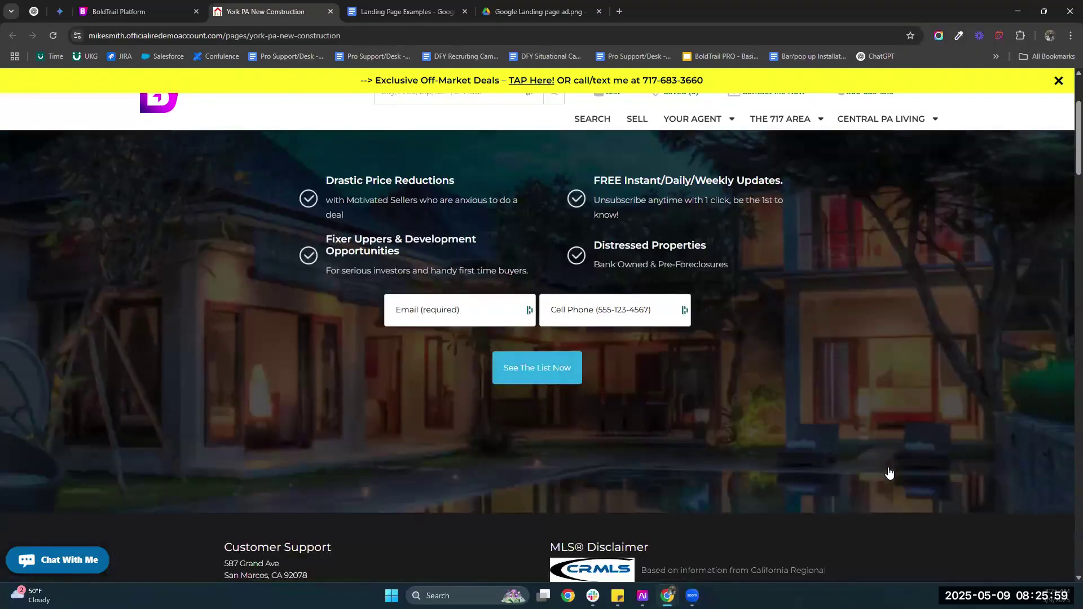
scroll(847, 463, "up", 1)
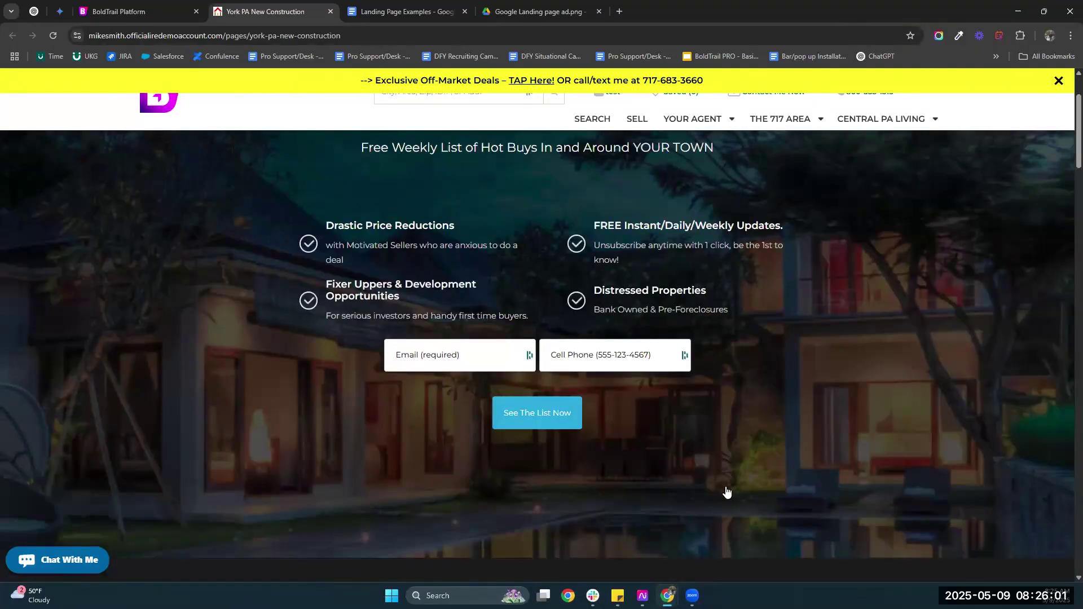
scroll(556, 410, "up", 1)
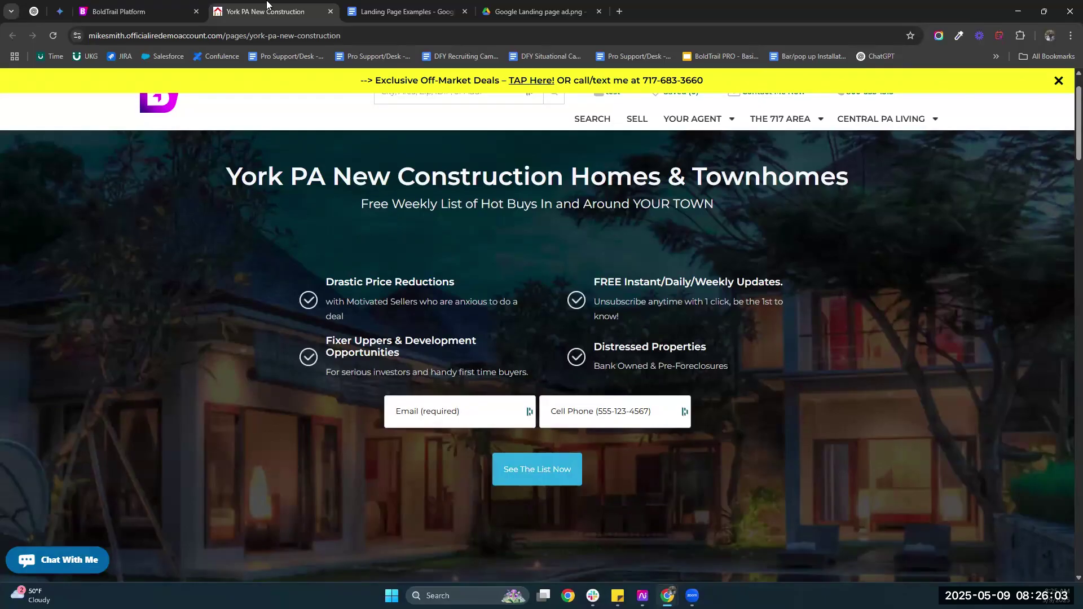
left_click(163, 5)
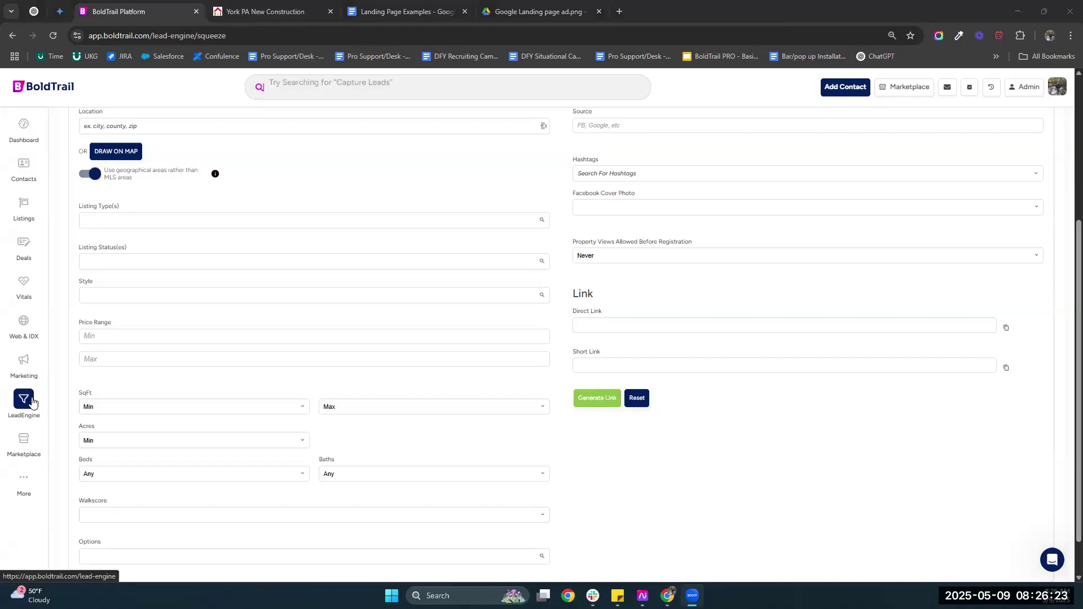
Open Web & IDX Pages and scroll through the 14 templates, such as About Me and Content Hijack.
left_click(14, 332)
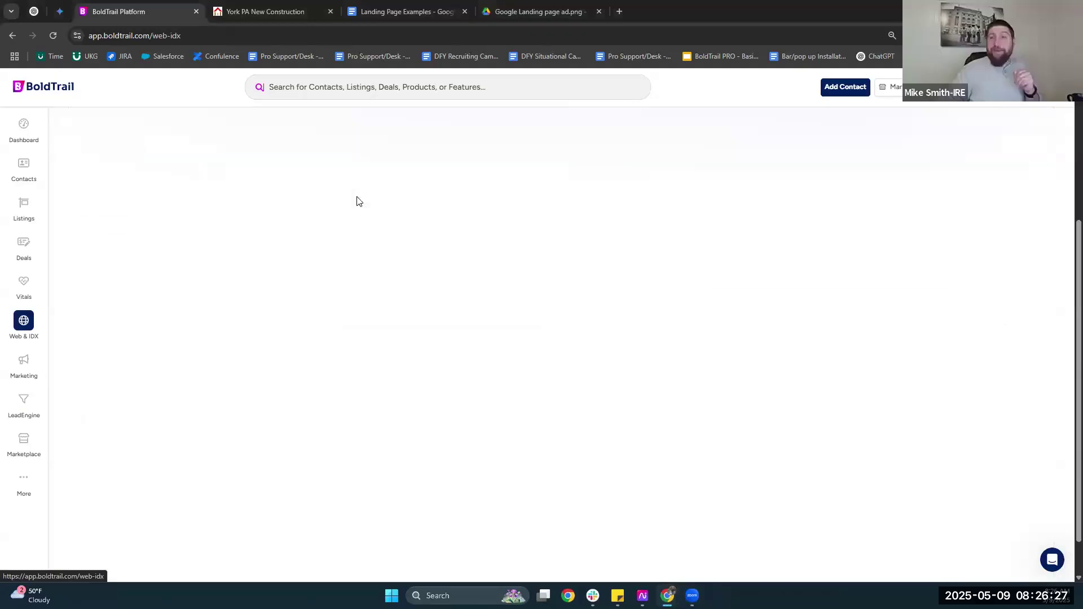
left_click(333, 199)
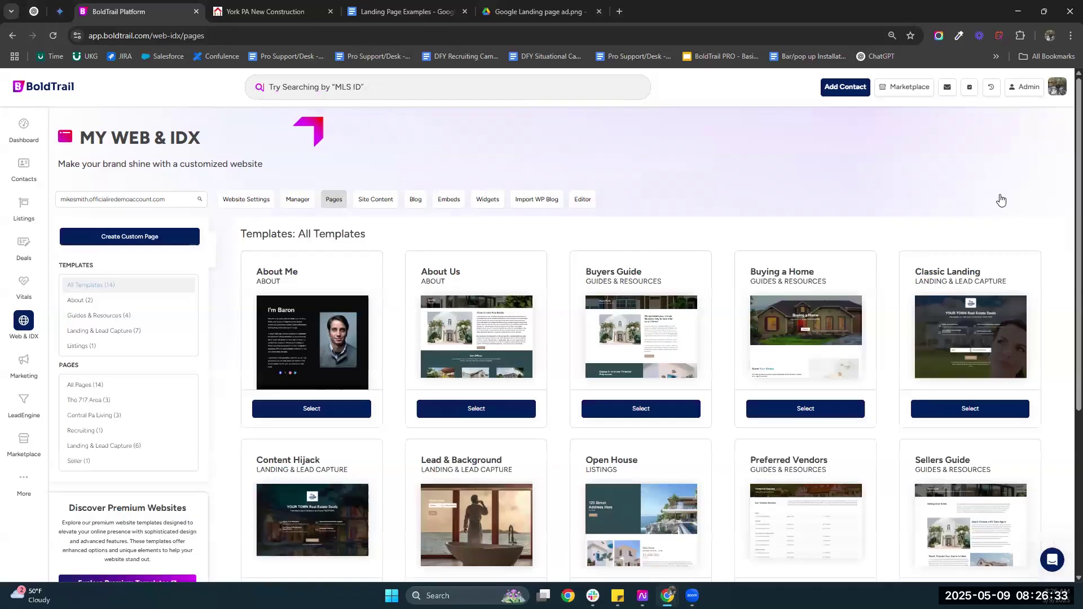
scroll(967, 208, "down", 3)
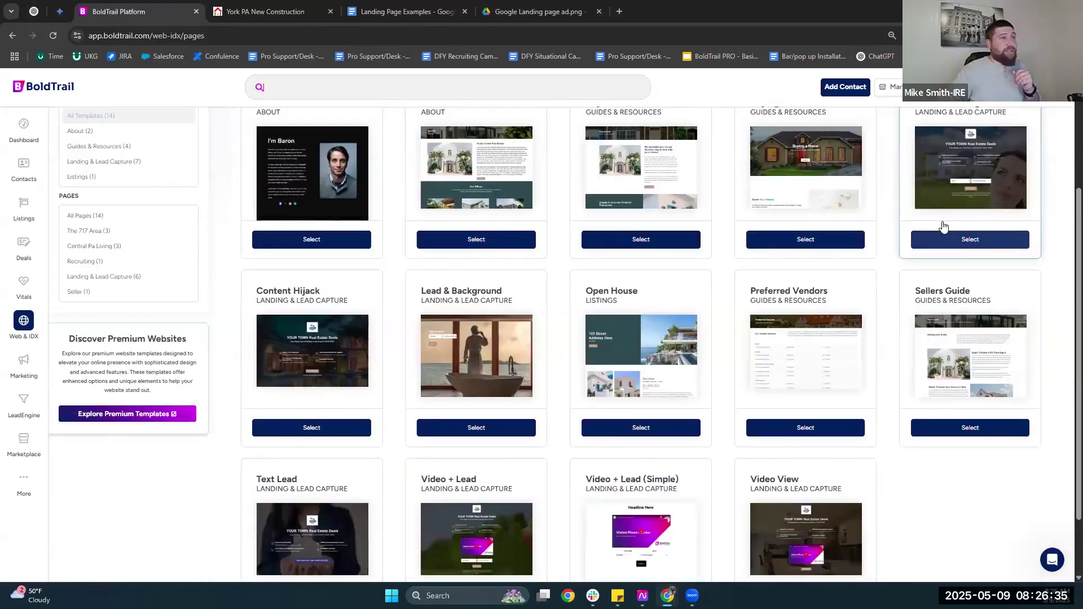
scroll(954, 209, "up", 2)
scroll(948, 179, "down", 1)
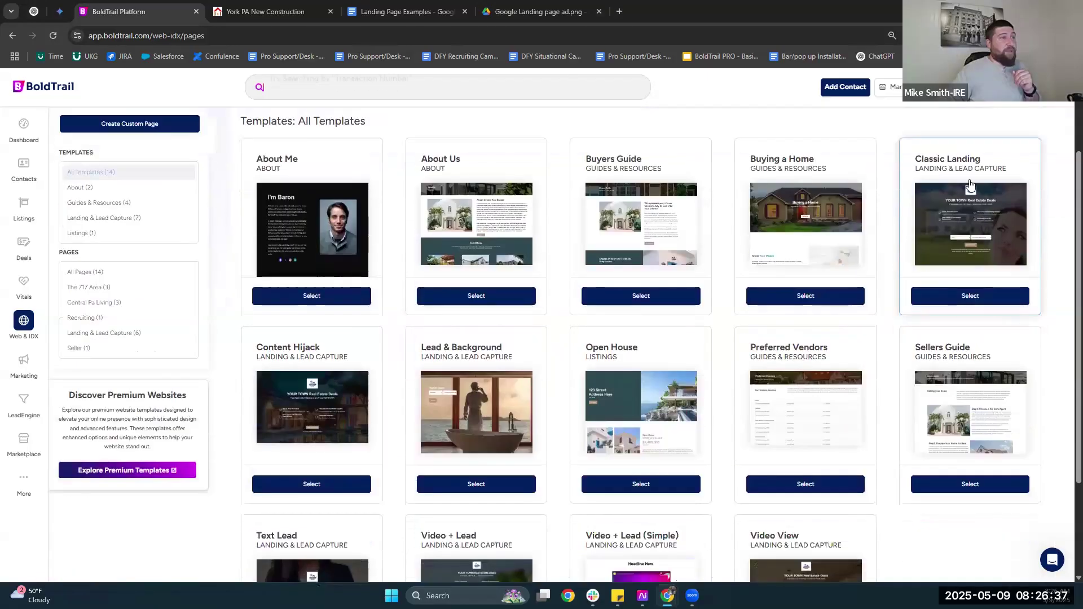
scroll(309, 314, "down", 1)
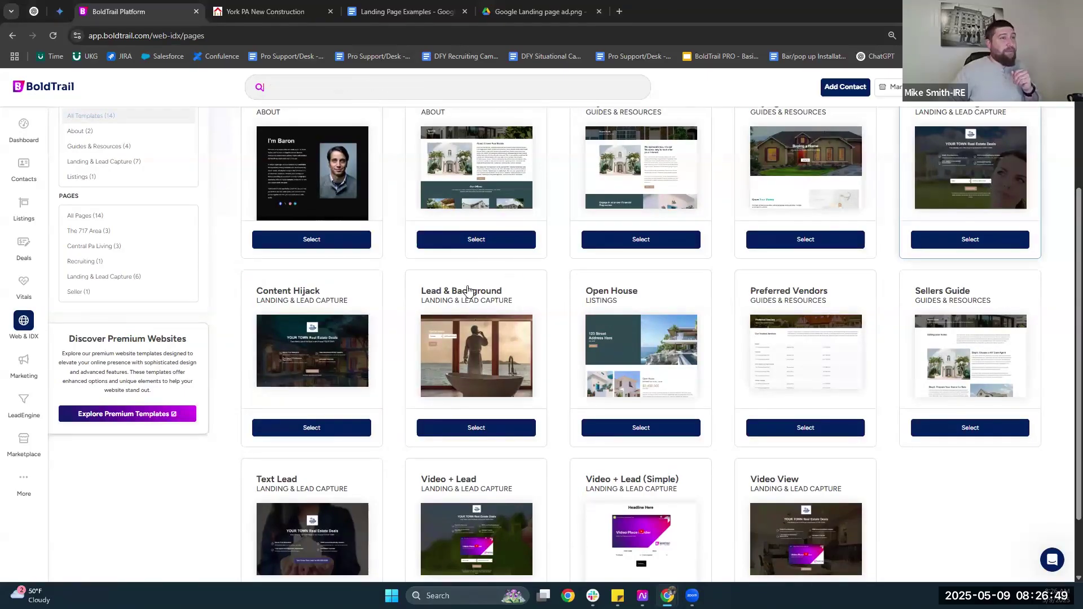
scroll(539, 296, "down", 1)
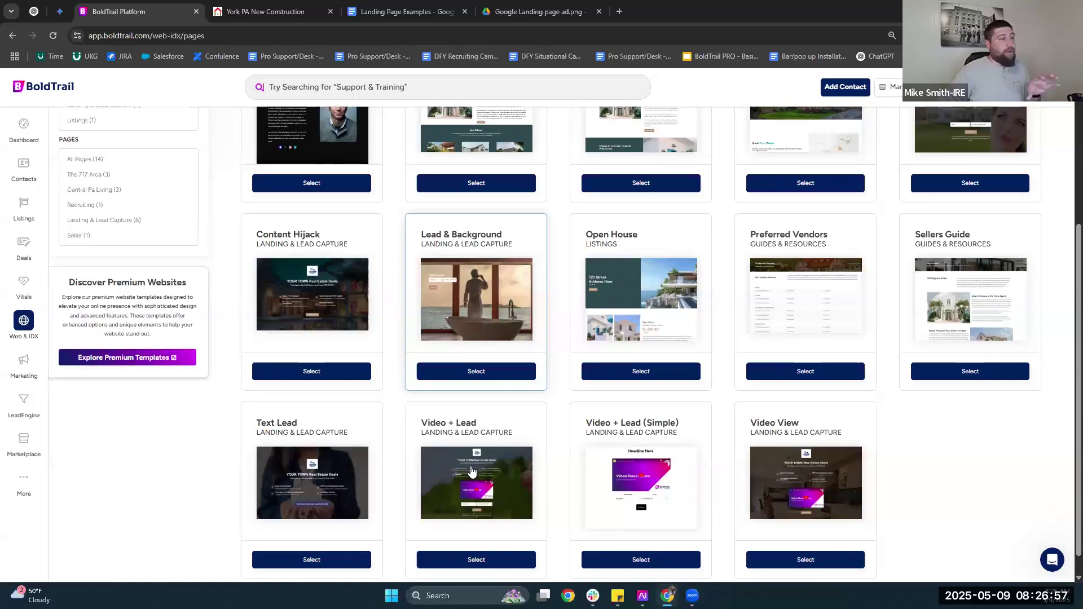
scroll(588, 465, "down", 1)
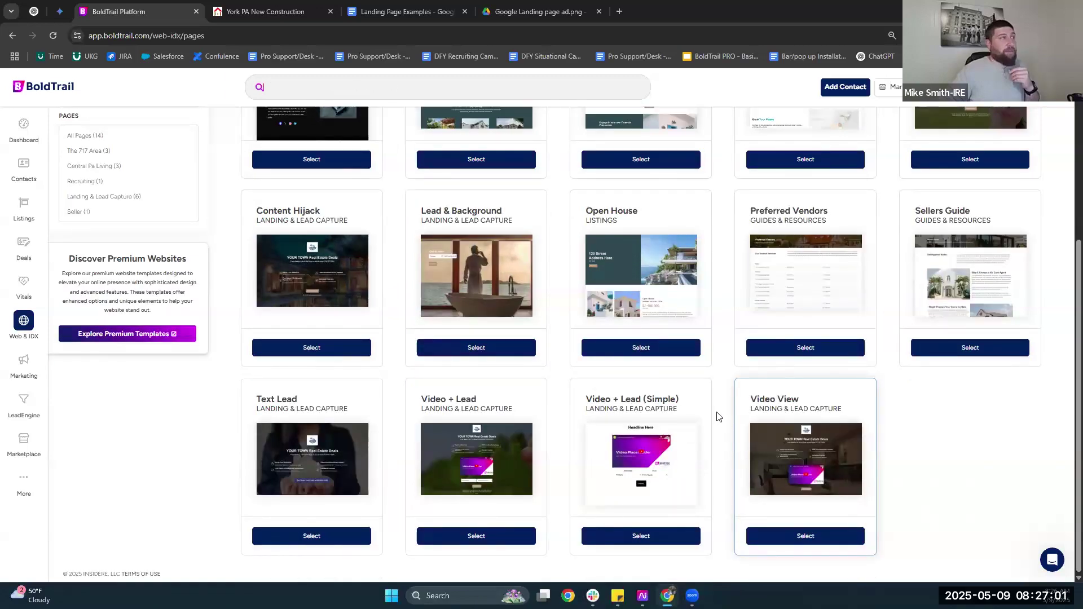
scroll(718, 417, "up", 2)
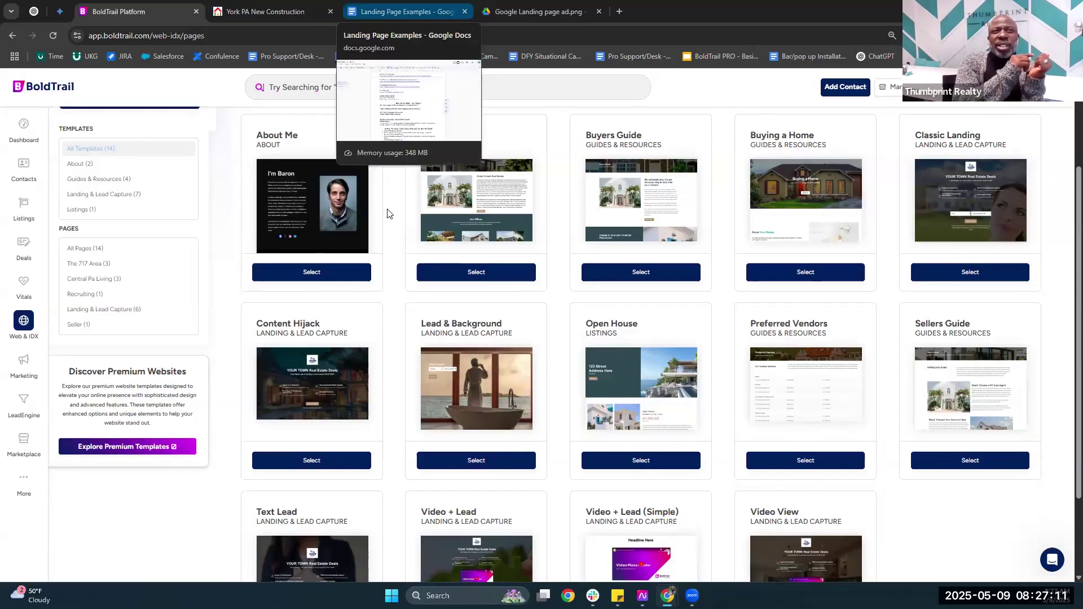
scroll(388, 217, "up", 2)
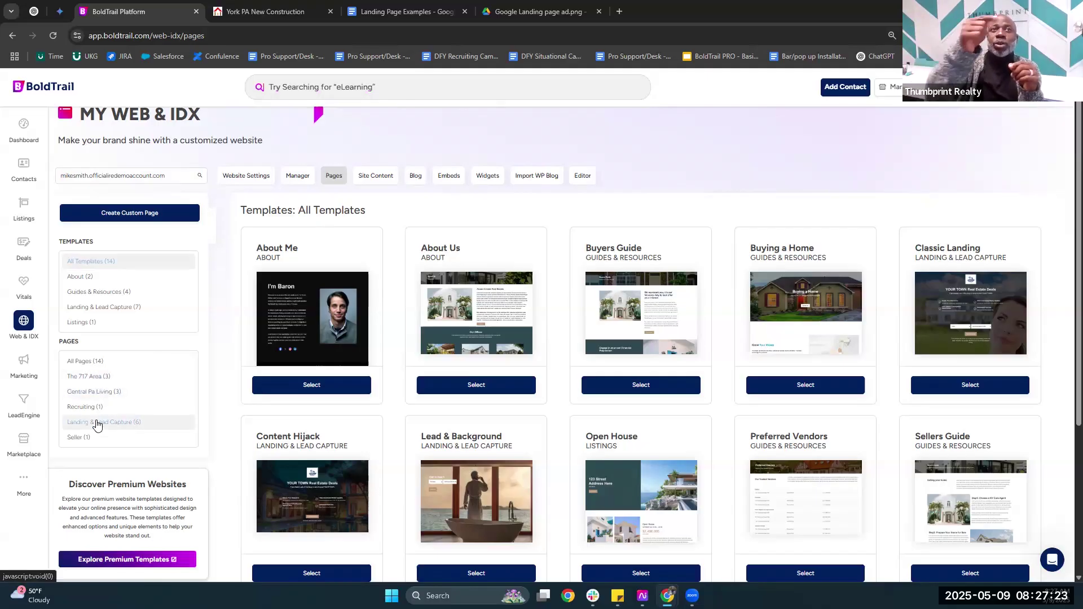
List the Landing & Lead Capture pages and highlight the York PA New Construction title.
left_click(130, 421)
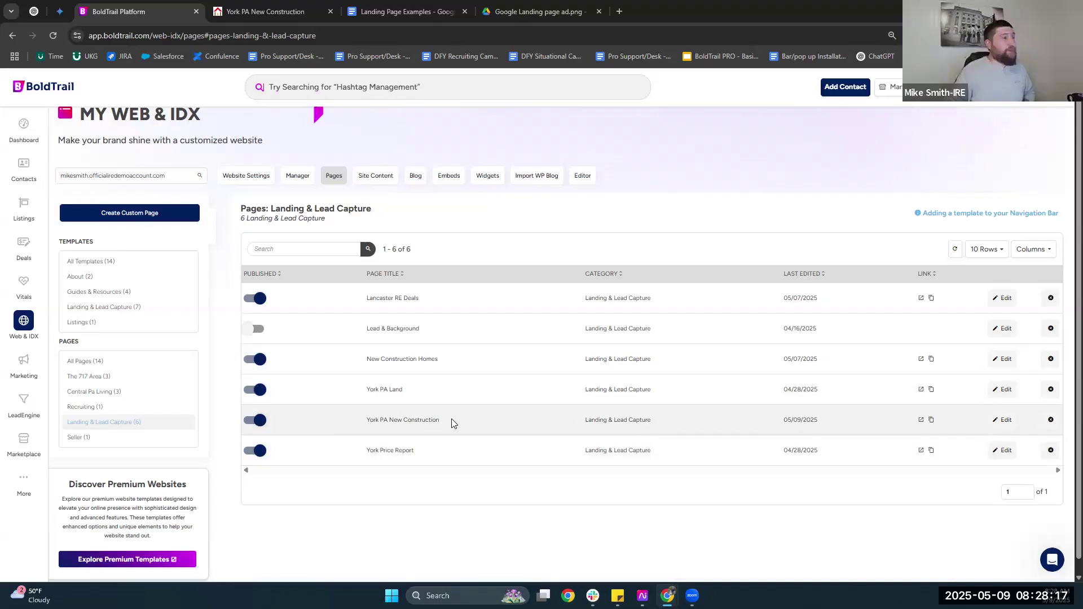
triple_click(412, 421)
left_click(411, 421)
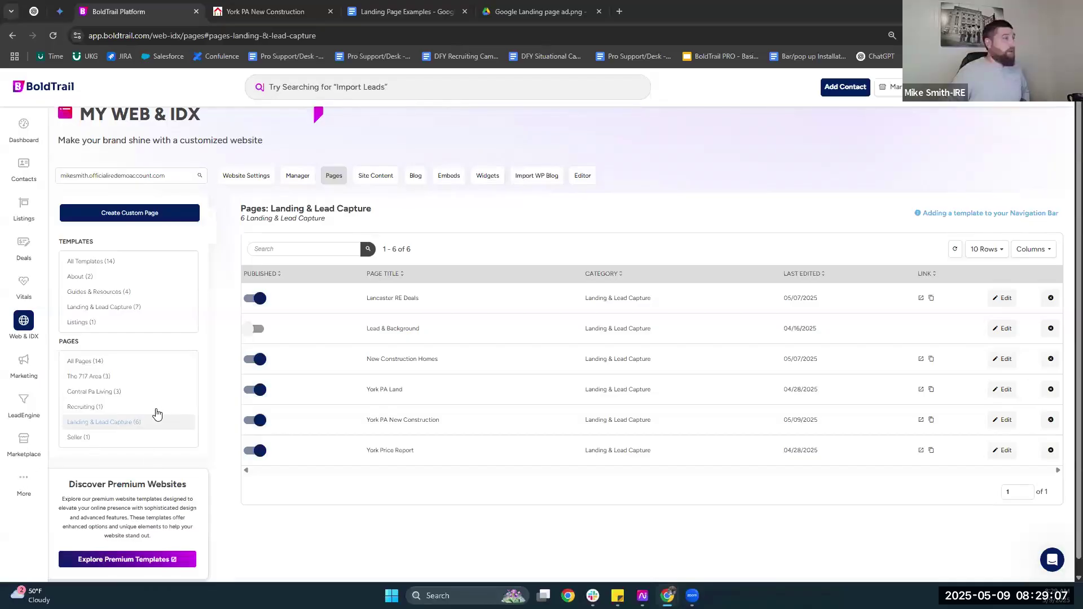
Open the More menu of playbooks, training and community, then close it back to the pages list.
left_click(23, 485)
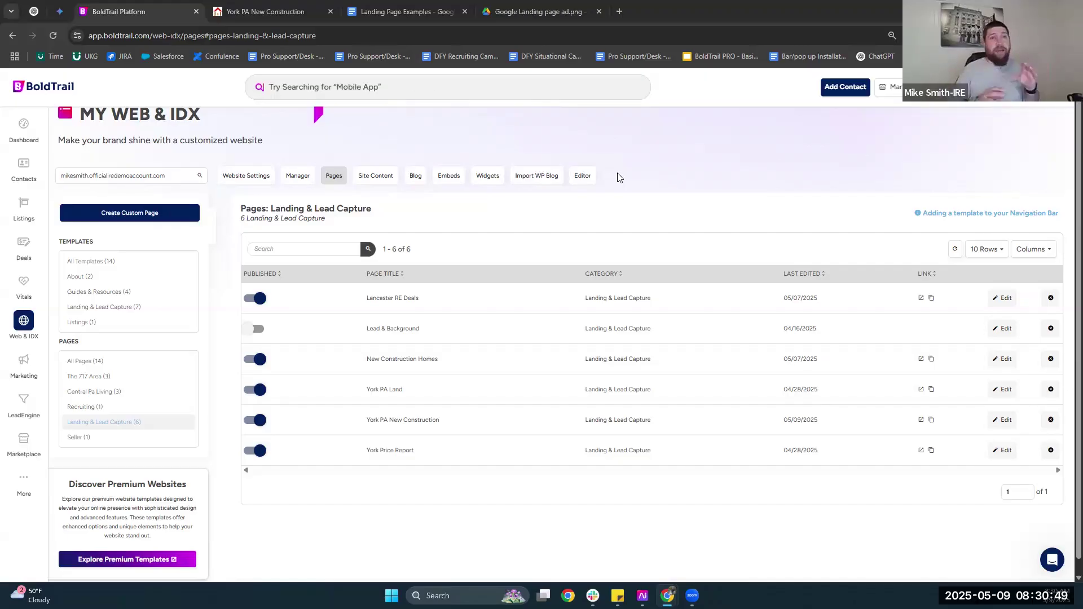
left_click(48, 478)
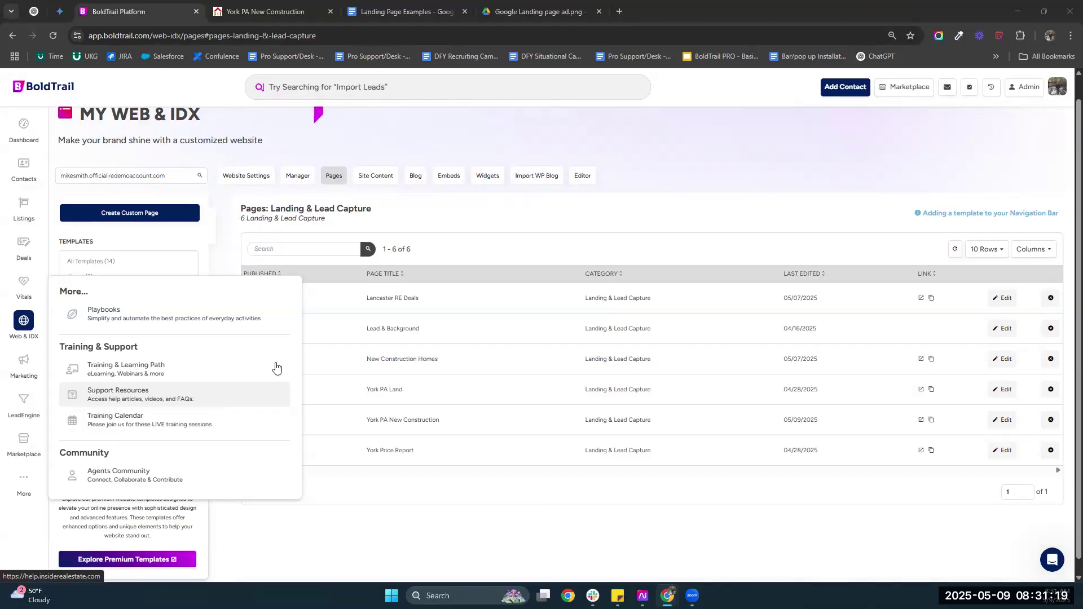
left_click(488, 249)
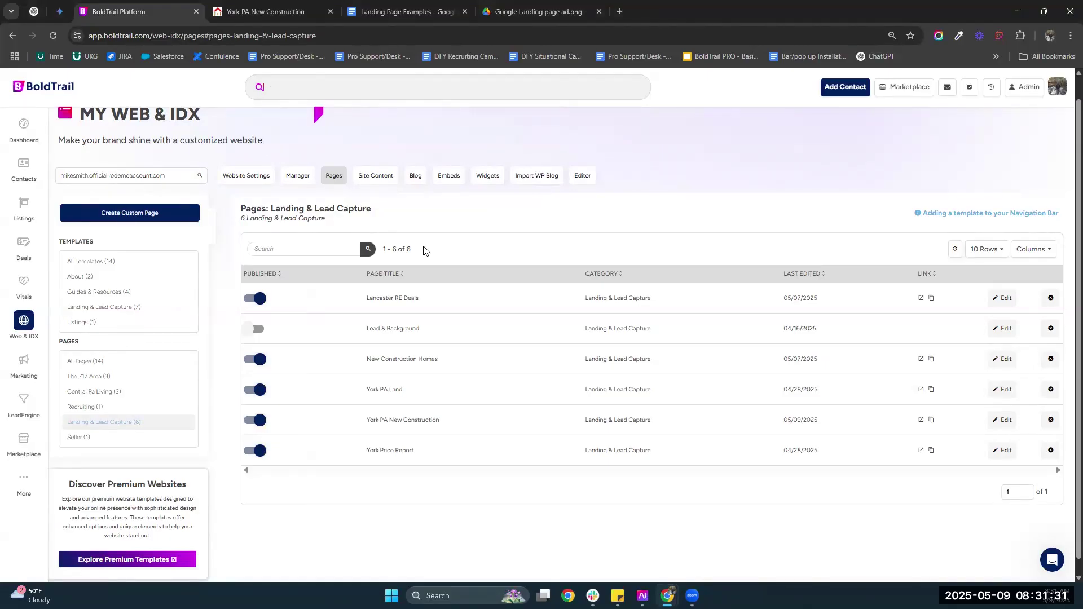
Scroll the Marketing page down to Marketing Tools & Features like ListingMachine and CMA Builder.
mouse_move(402, 4)
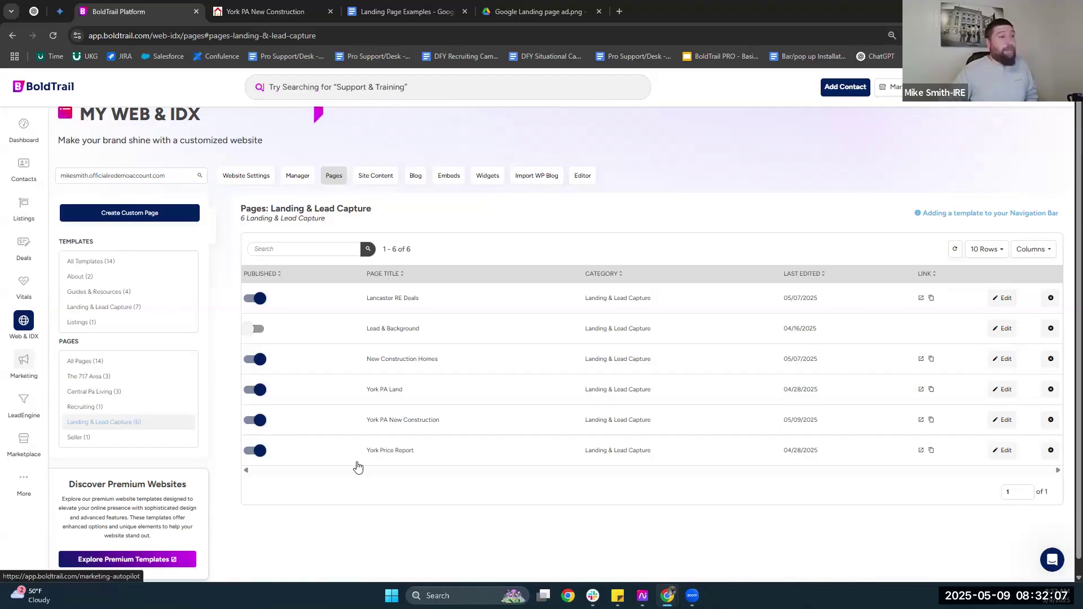
scroll(353, 457, "down", 2)
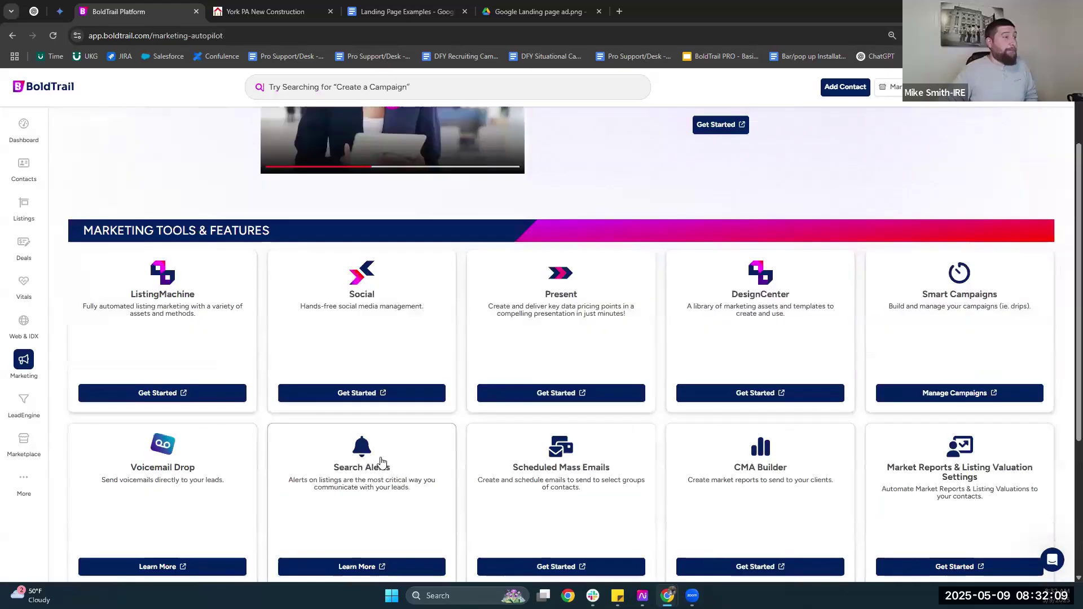
Start a new search alert and tag it with the YorkNewCon hashtag.
left_click(354, 450)
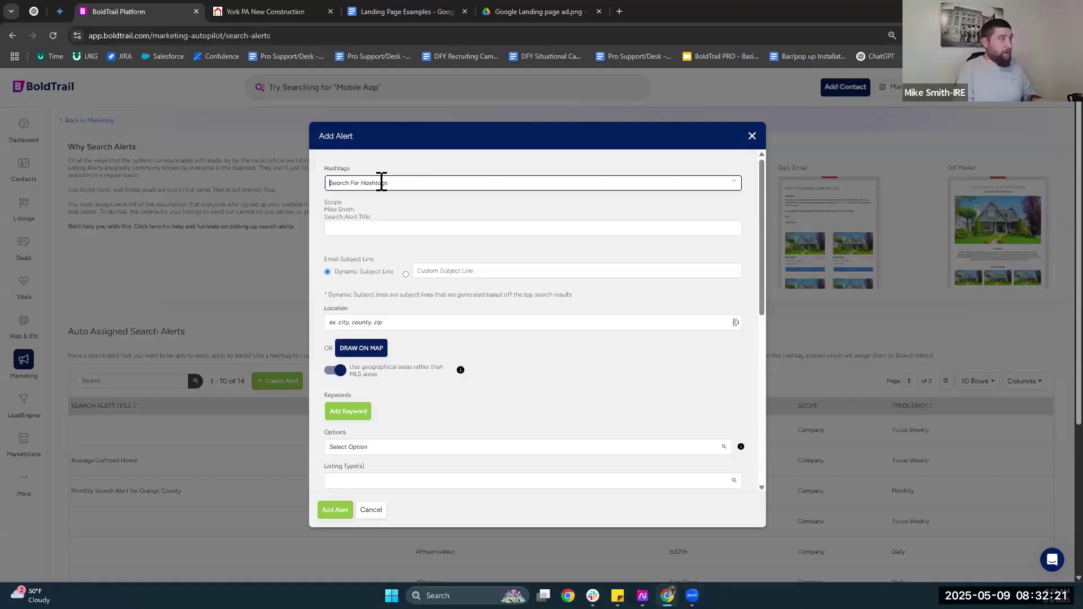
left_click(381, 182)
type("YorkNewCon")
left_click(361, 204)
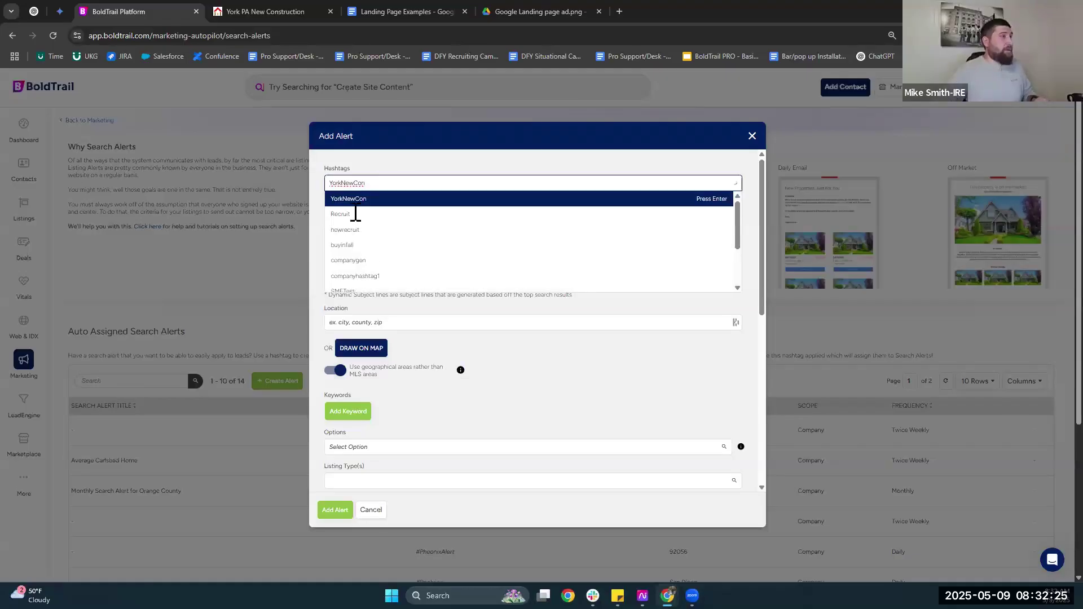
scroll(355, 212, "down", 1)
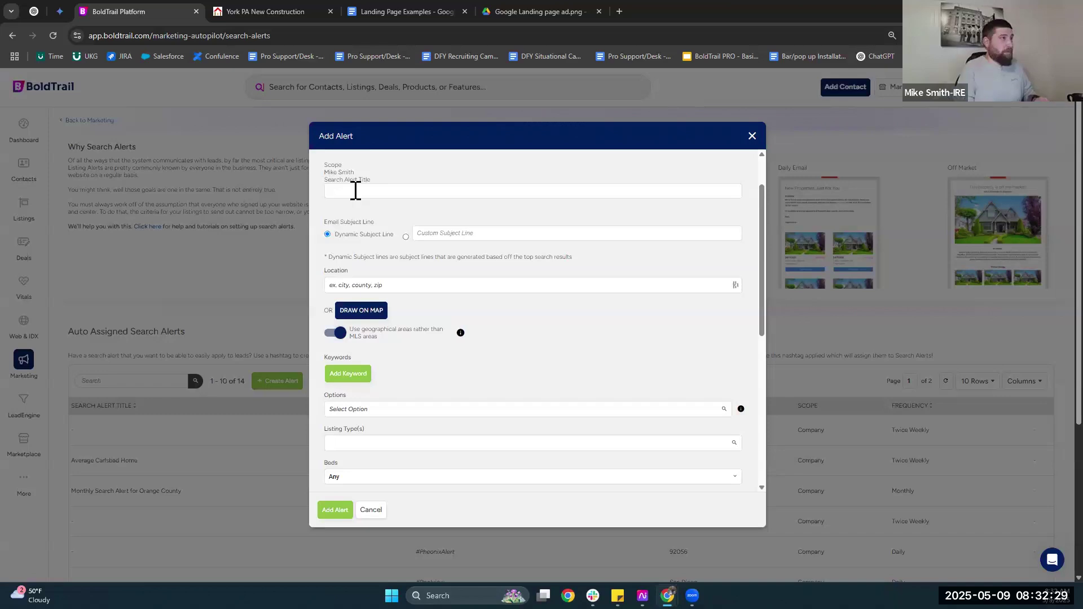
Title the alert 'York New Construction'.
left_click(356, 190)
type("York New Construction")
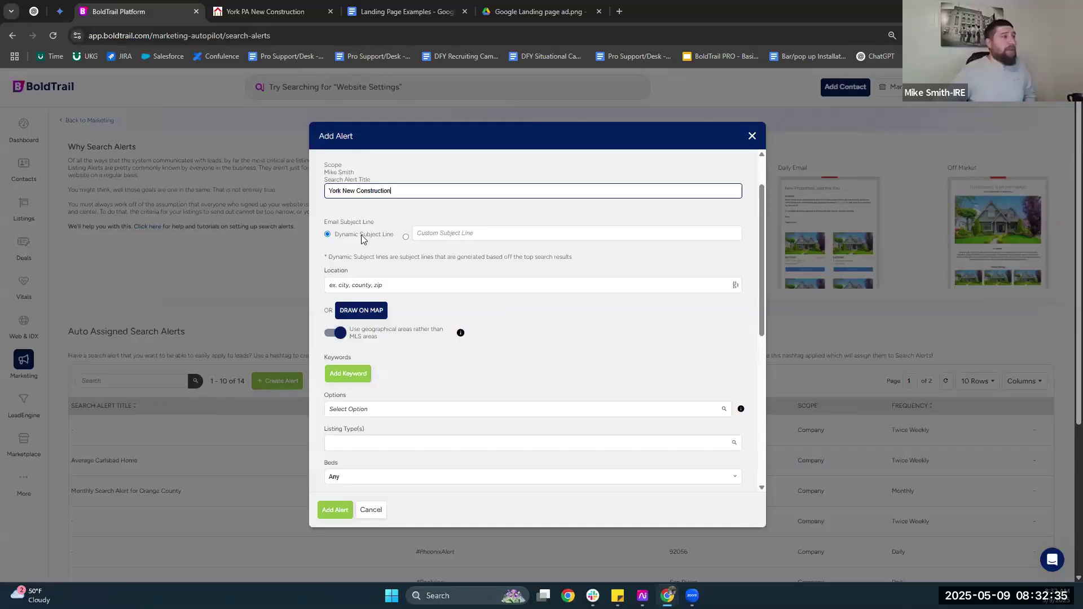
left_click(396, 237)
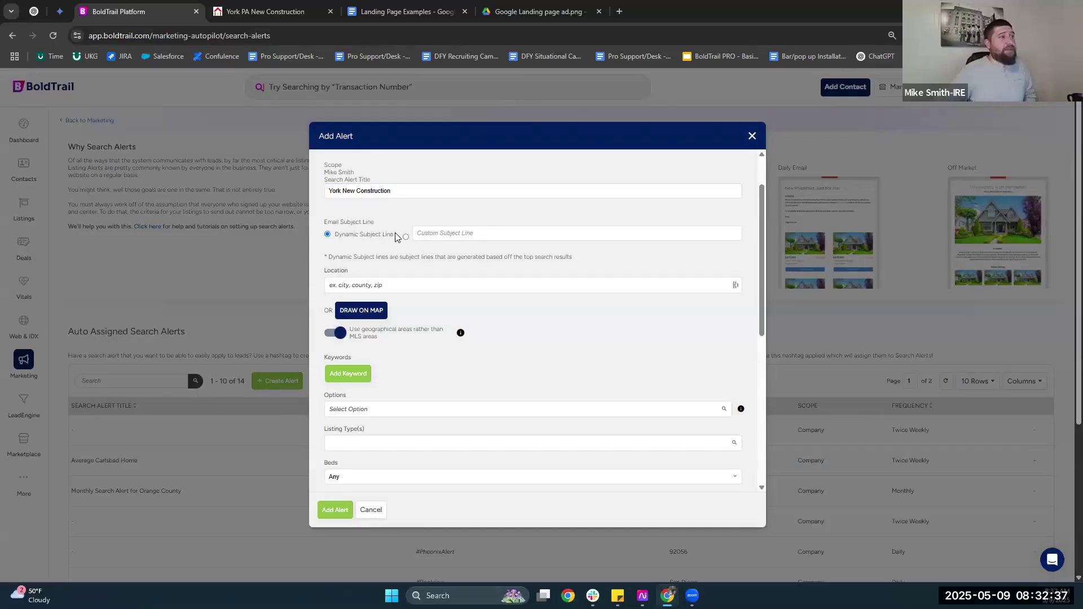
triple_click(396, 237)
left_click(396, 237)
Enter Lancaster as the alert's location.
scroll(378, 228, "down", 1)
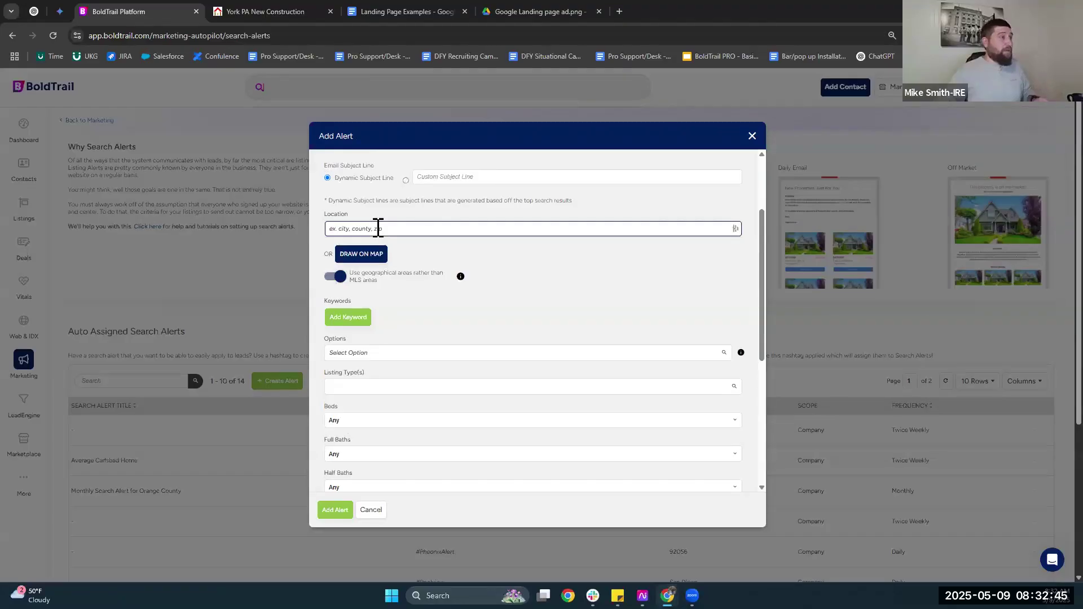
left_click(378, 227)
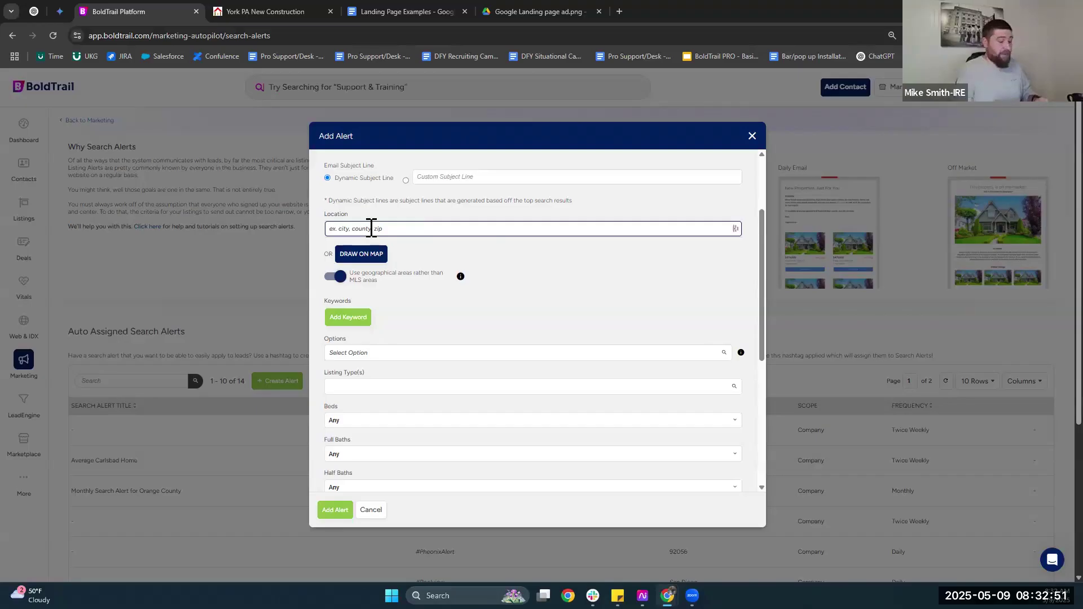
type("Lancaster")
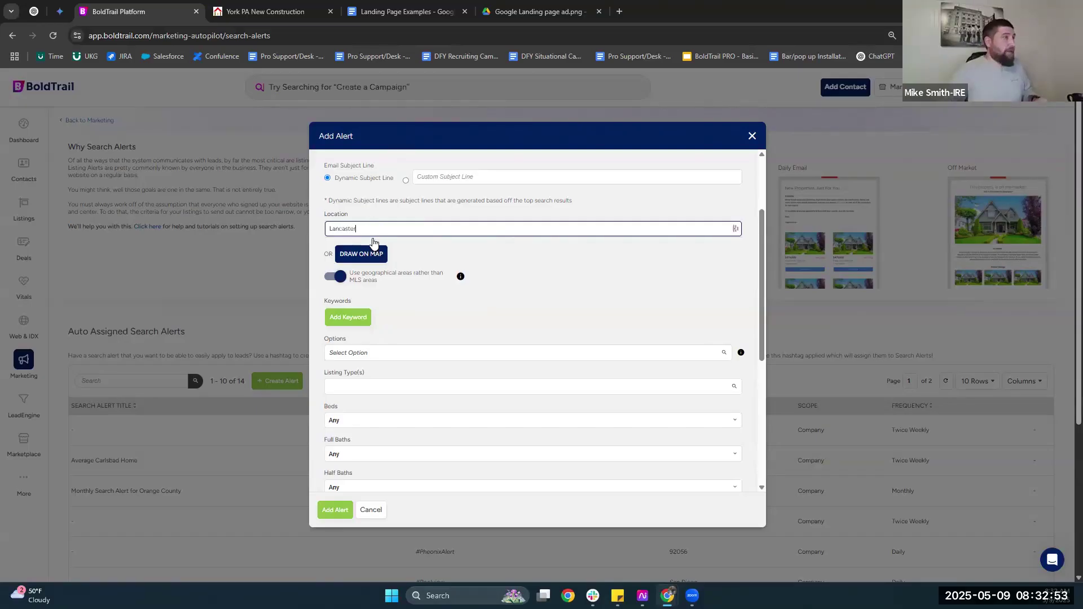
left_click(392, 243)
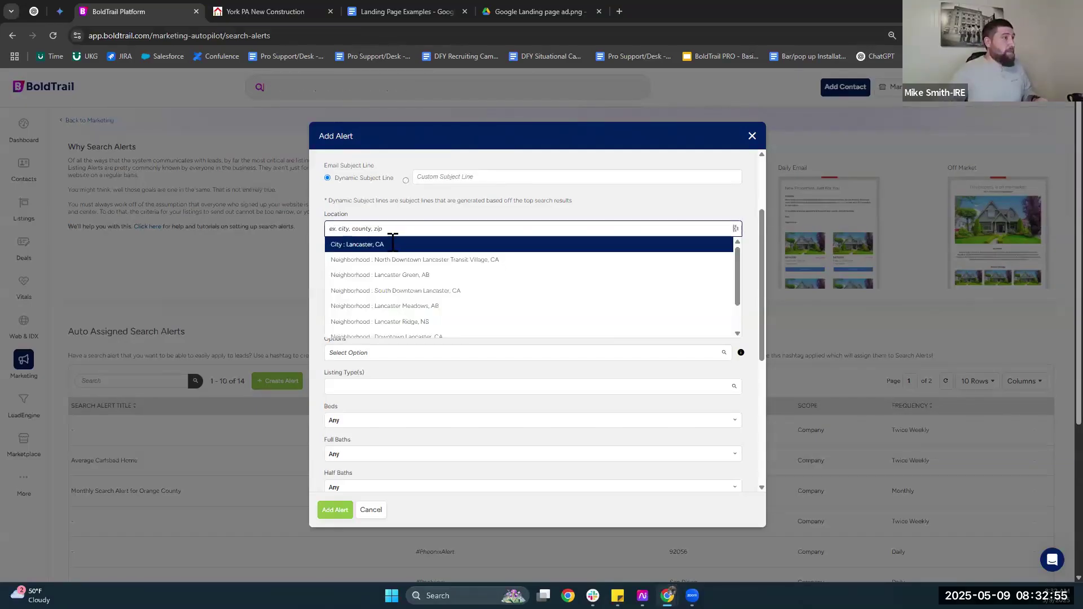
scroll(393, 242, "down", 2)
left_click(393, 242)
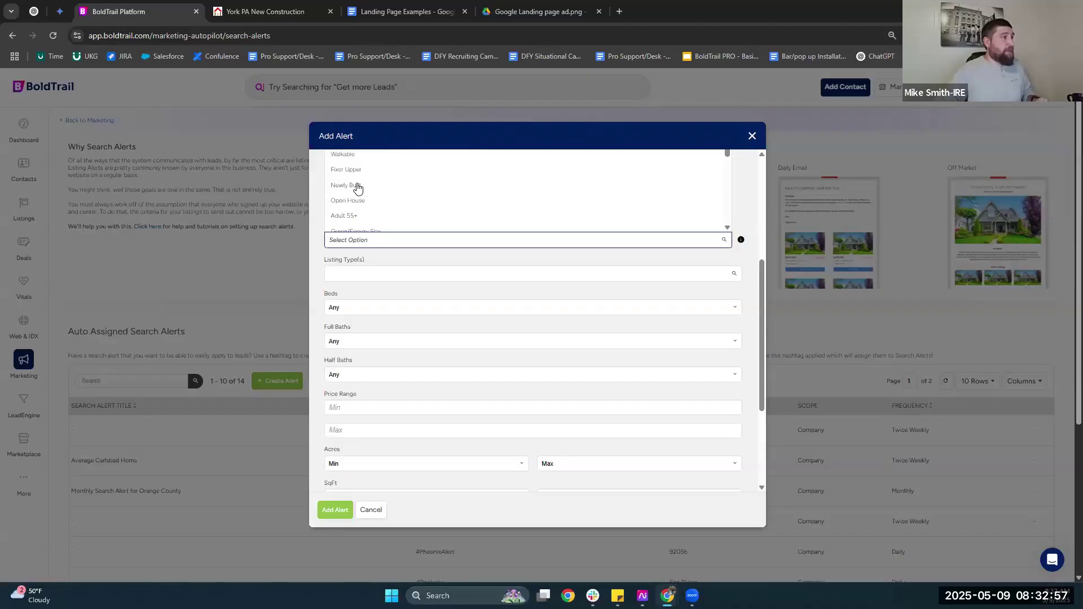
Add Newly Built to the alert options and choose Single Family and Townhouse listing types.
left_click(358, 186)
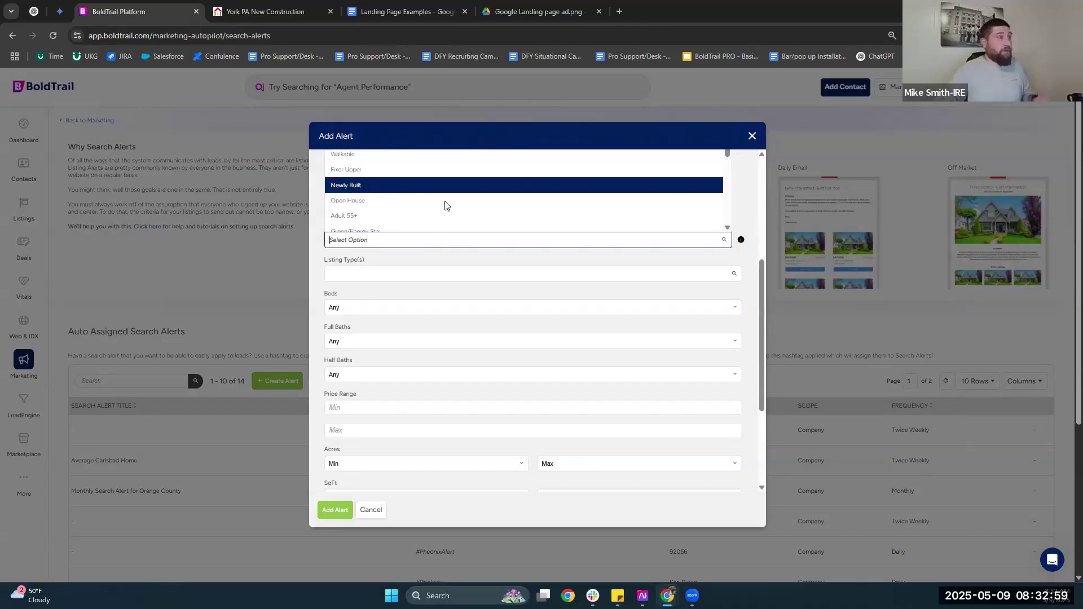
left_click(371, 182)
scroll(370, 178, "down", 2)
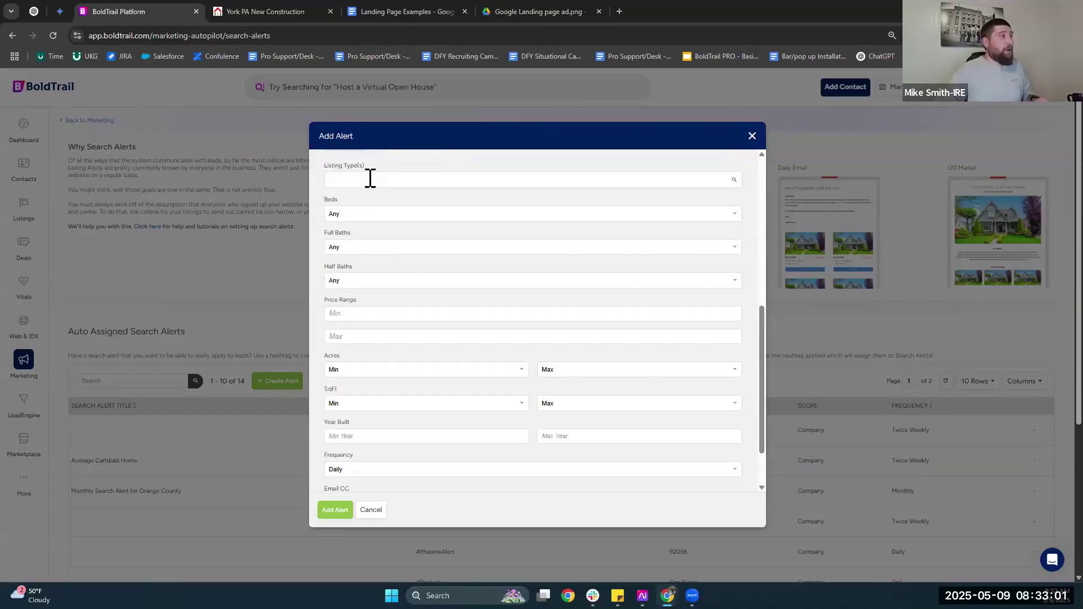
left_click(344, 177)
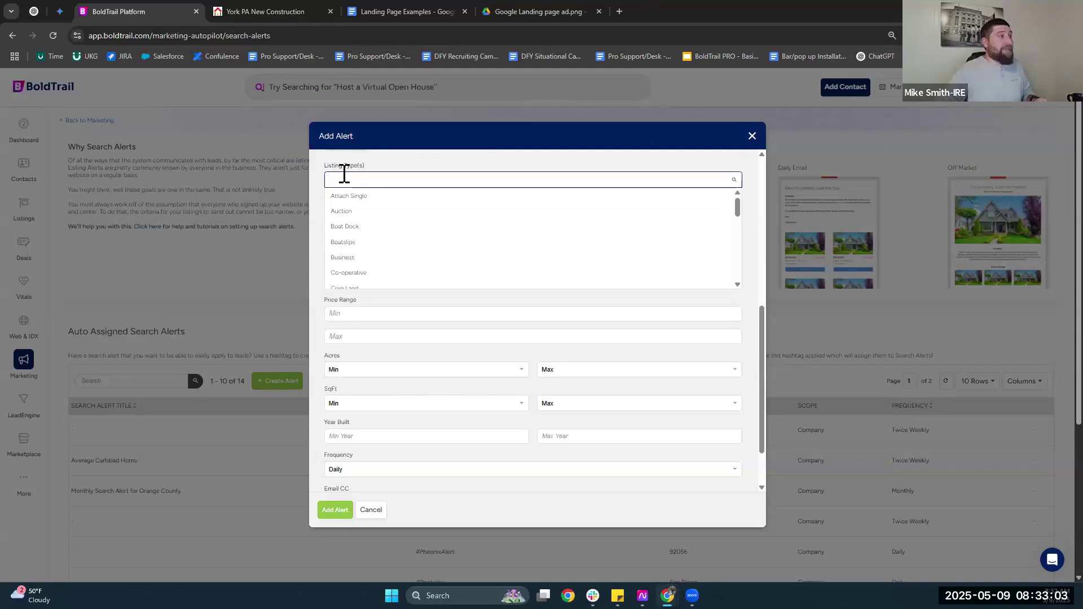
scroll(361, 226, "down", 5)
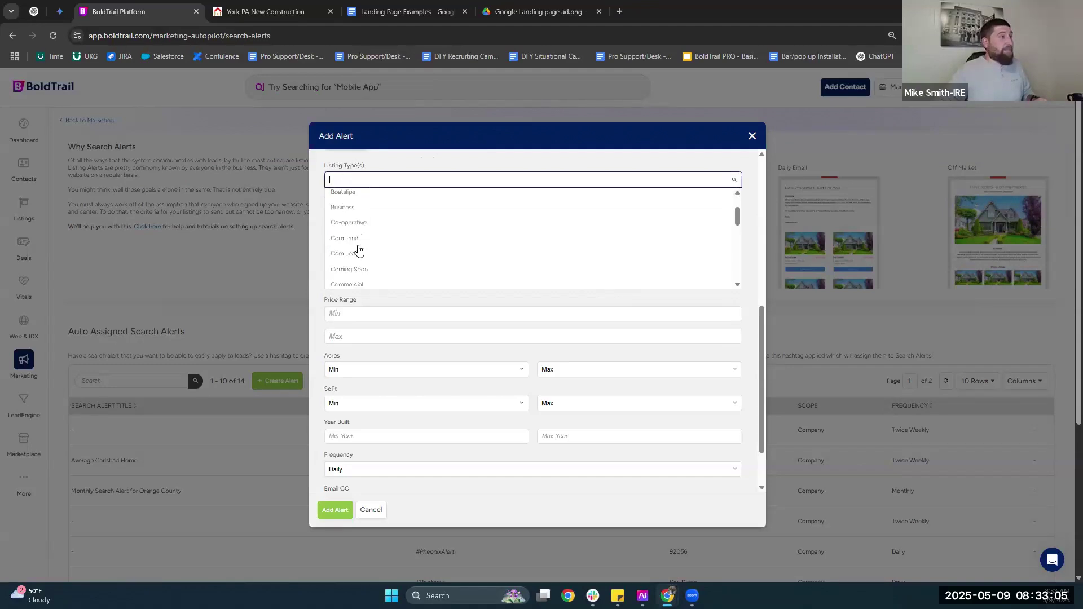
left_click(375, 246)
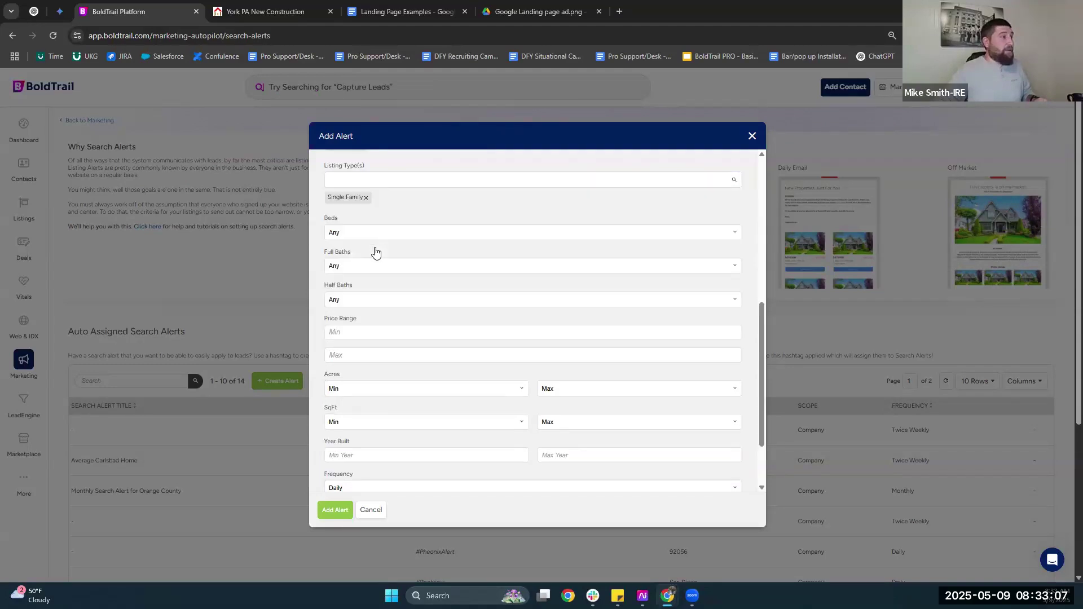
scroll(374, 257, "down", 5)
scroll(366, 281, "down", 1)
left_click(367, 281)
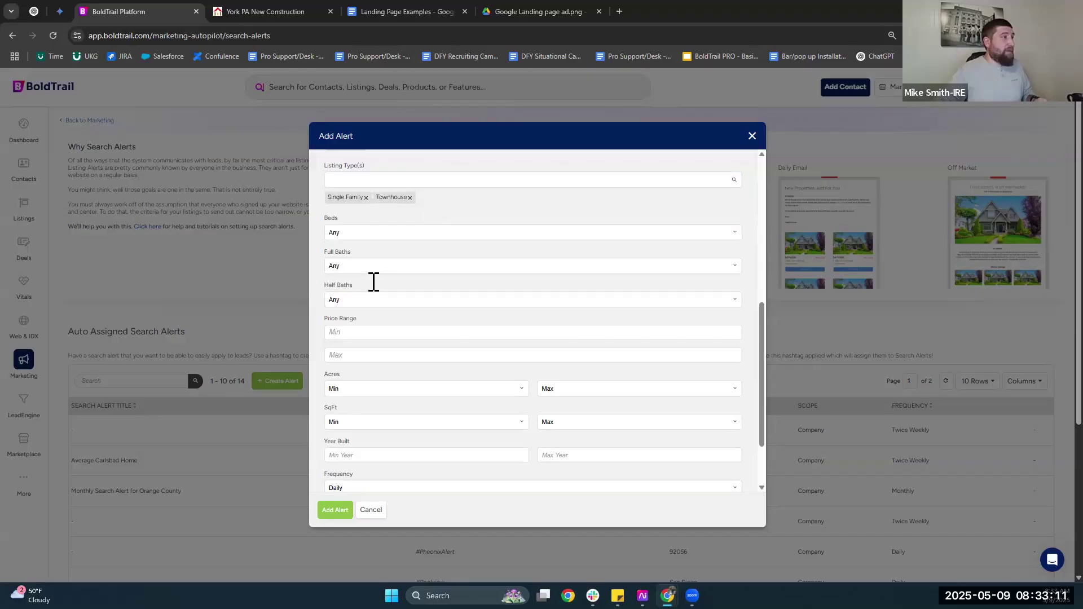
Set the alert frequency to Twice Weekly and add Lancaster, CA as its location.
scroll(401, 370, "down", 1)
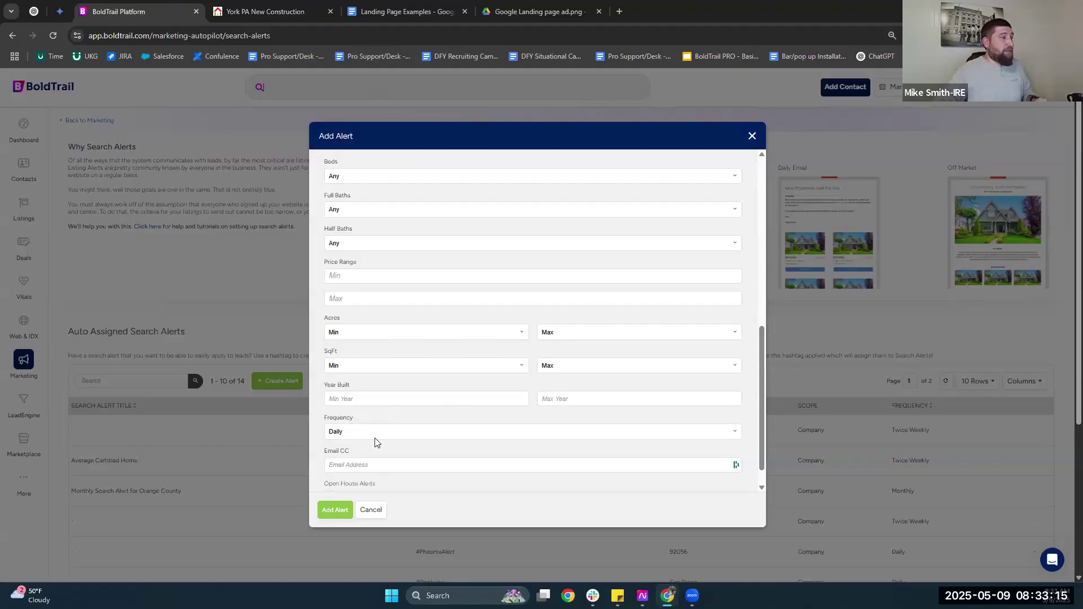
scroll(374, 405, "down", 1)
left_click(374, 405)
key("Down")
key("Return")
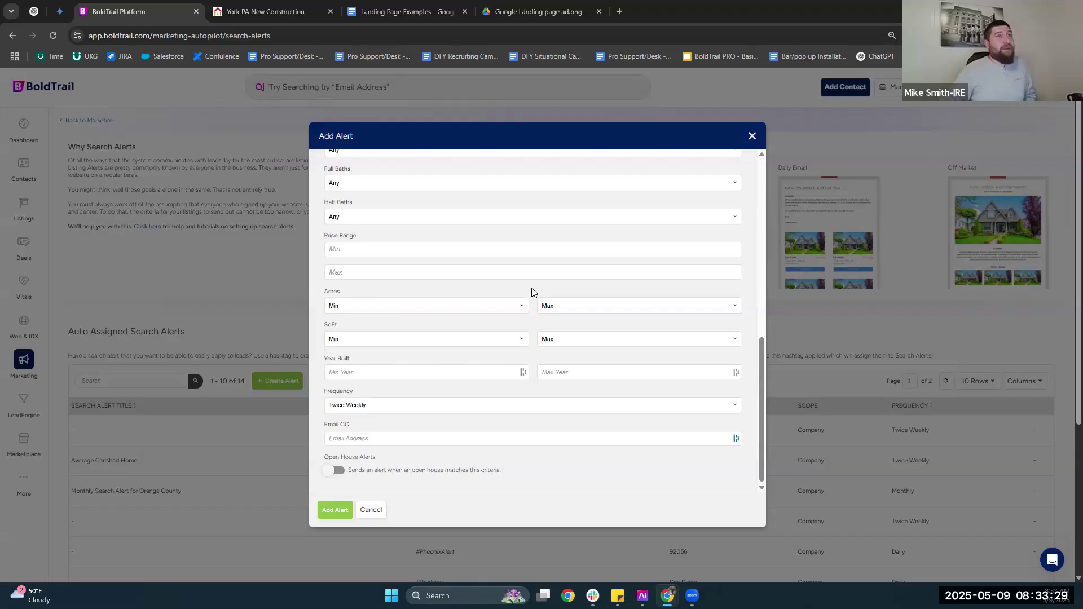
left_click(428, 405)
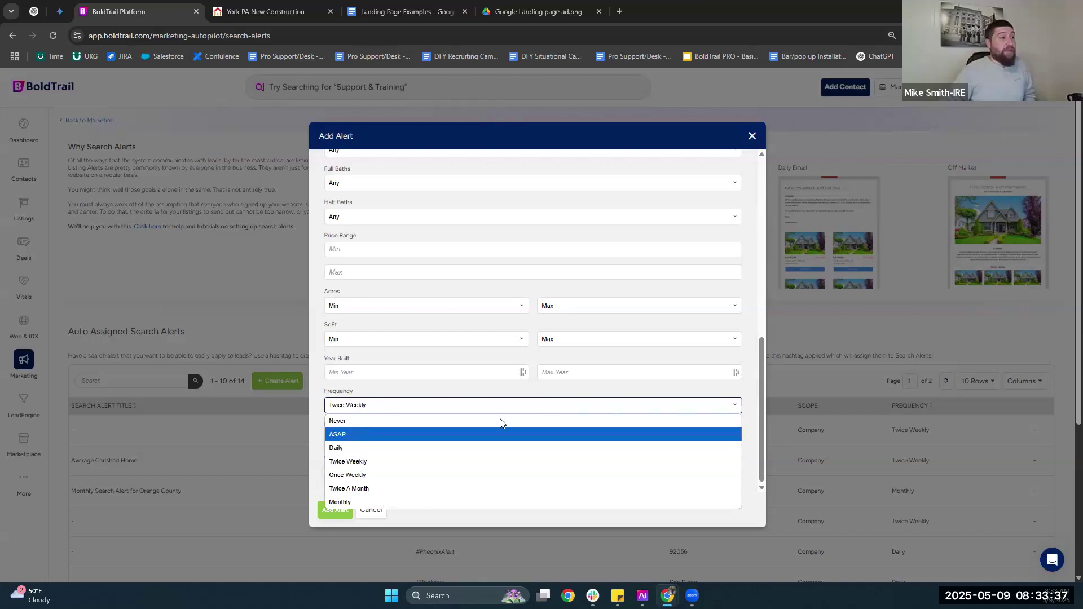
left_click(533, 287)
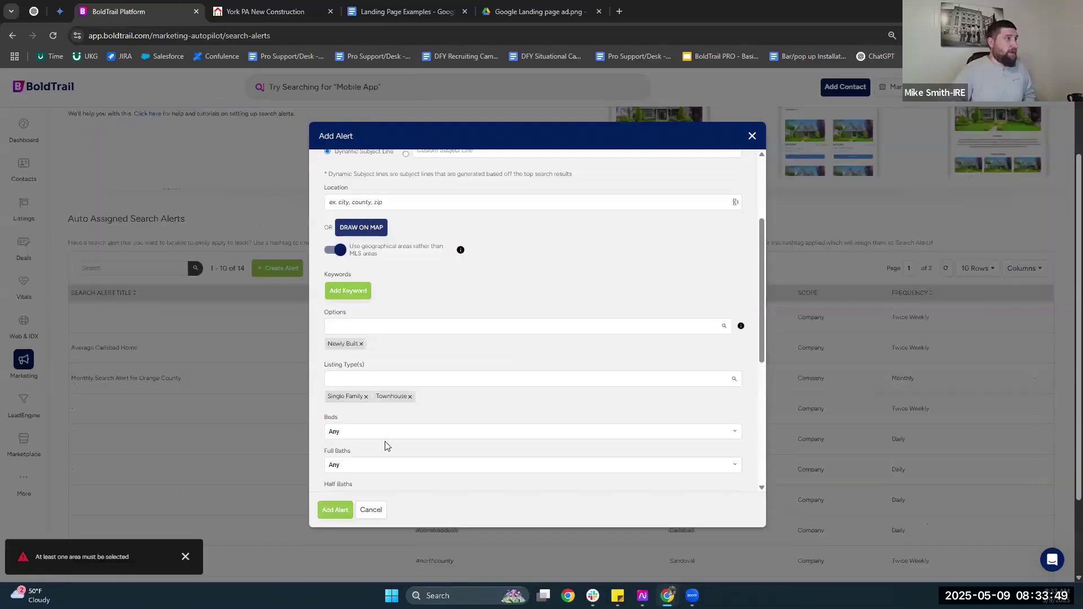
left_click(341, 510)
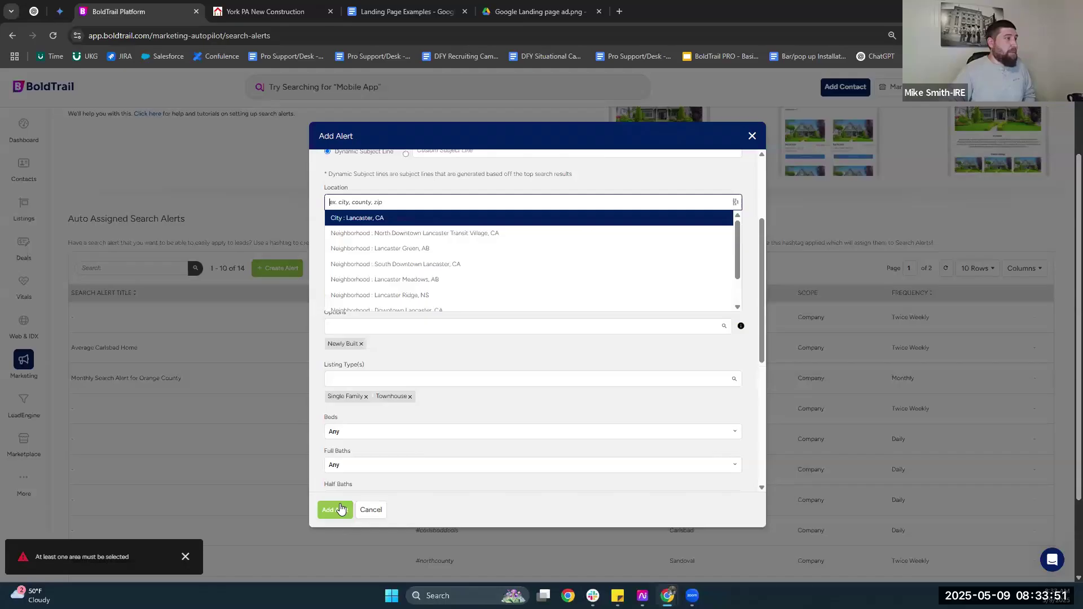
left_click(340, 508)
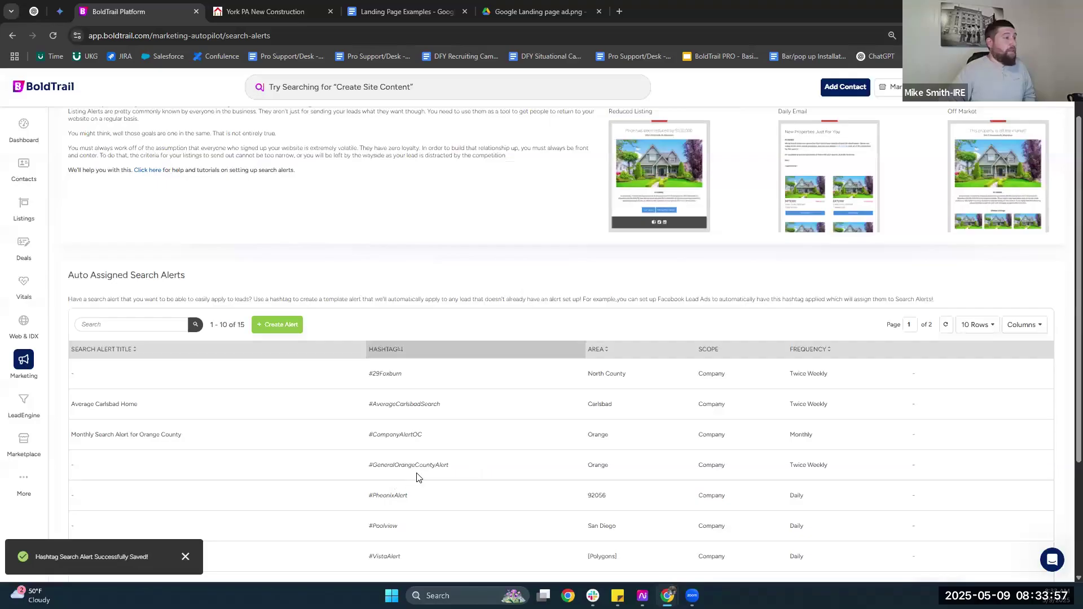
Copy the #YorkNewCon hashtag from the saved alert in the alerts table.
scroll(389, 474, "down", 2)
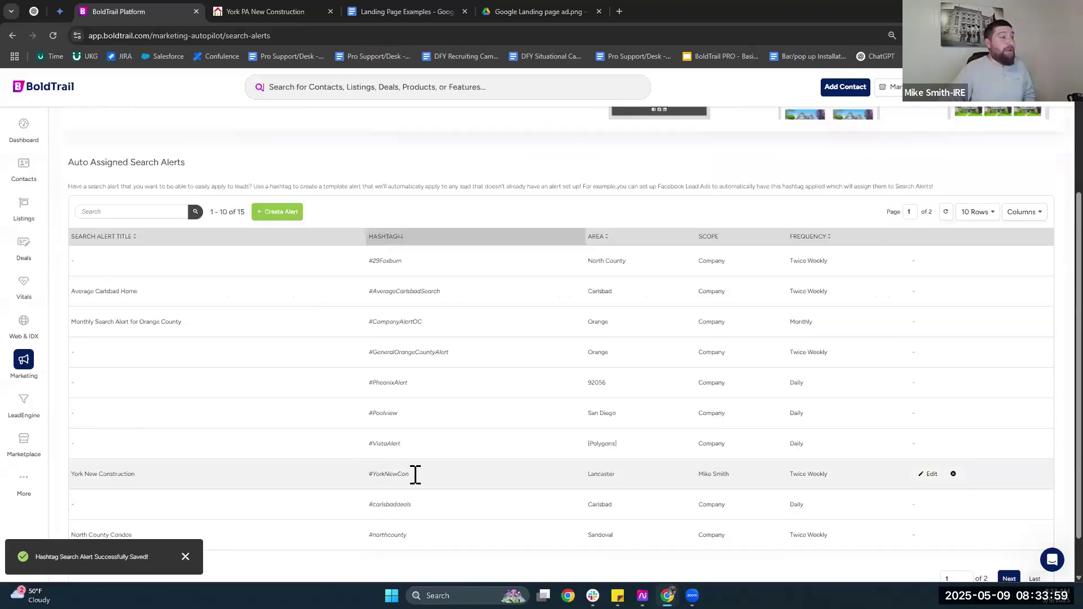
triple_click(395, 474)
left_click(411, 477)
double_click(411, 474)
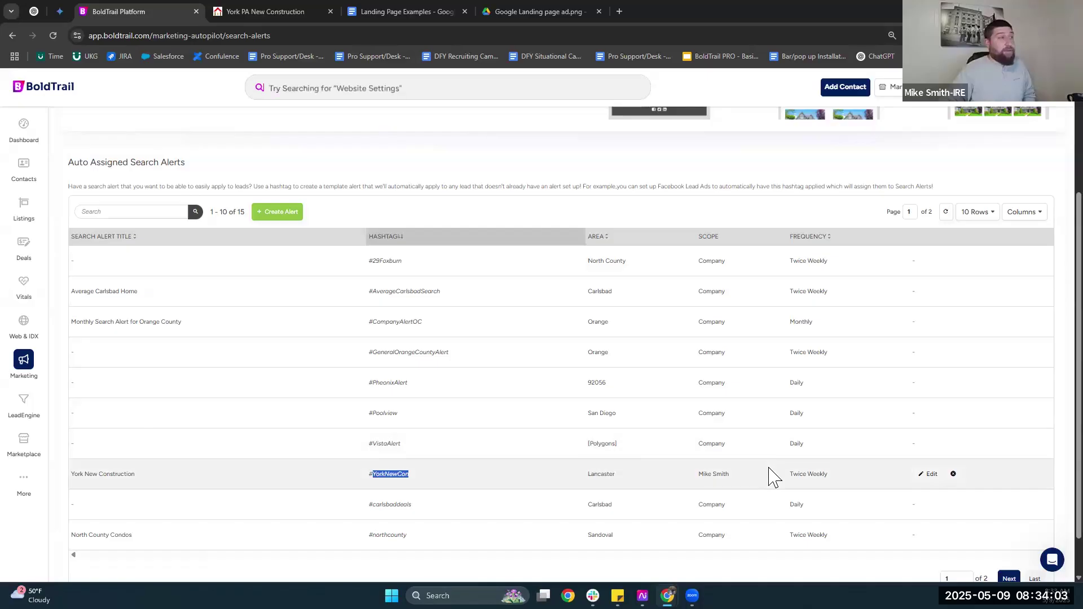
scroll(28, 357, "up", 3)
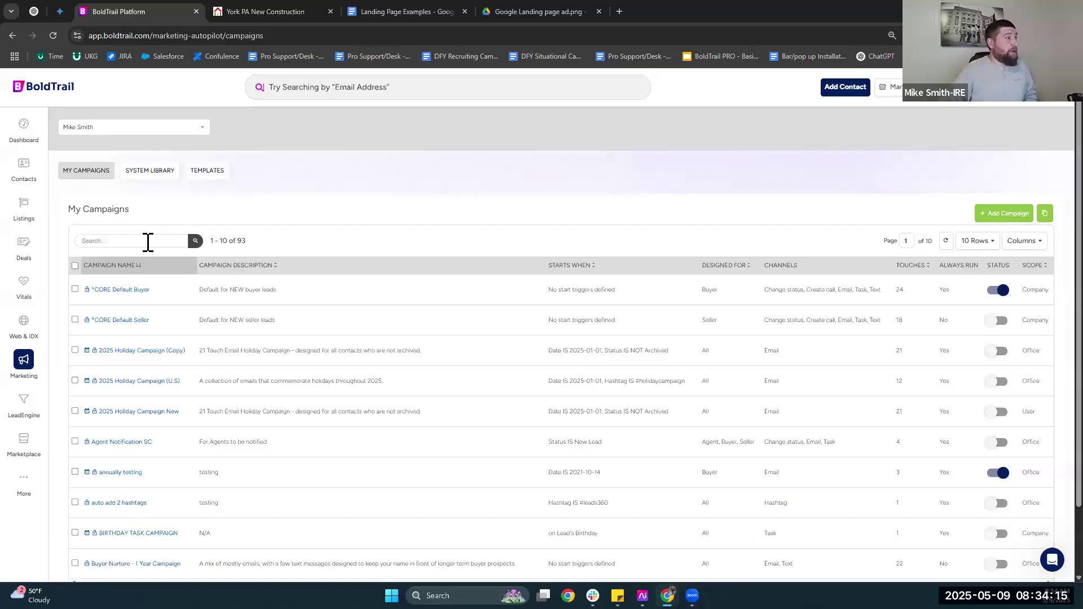
Search My Campaigns for 'system' and show the second page of results.
scroll(148, 243, "down", 2)
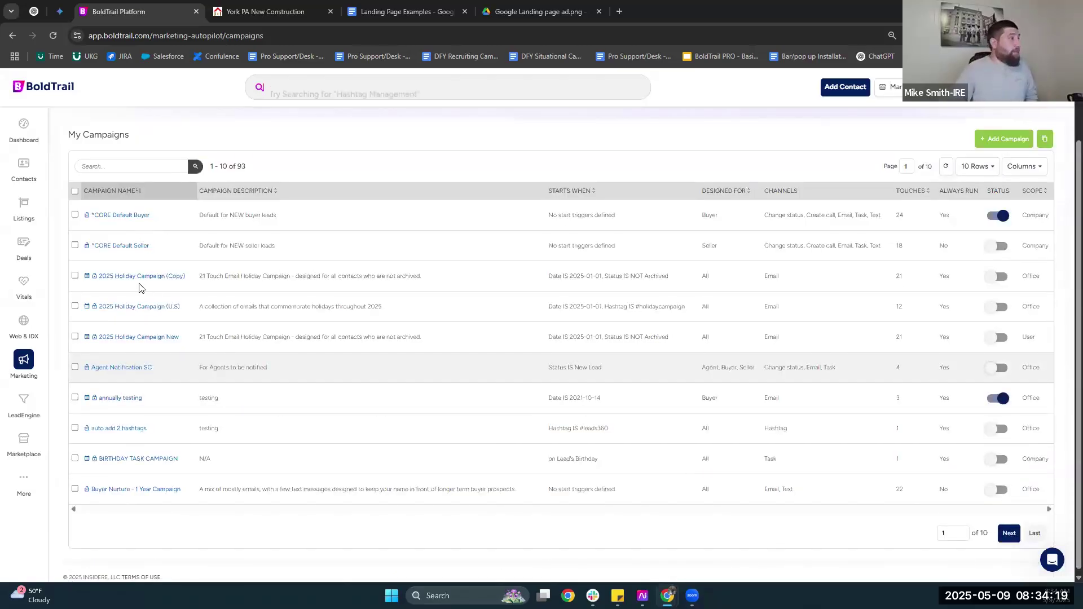
type("system")
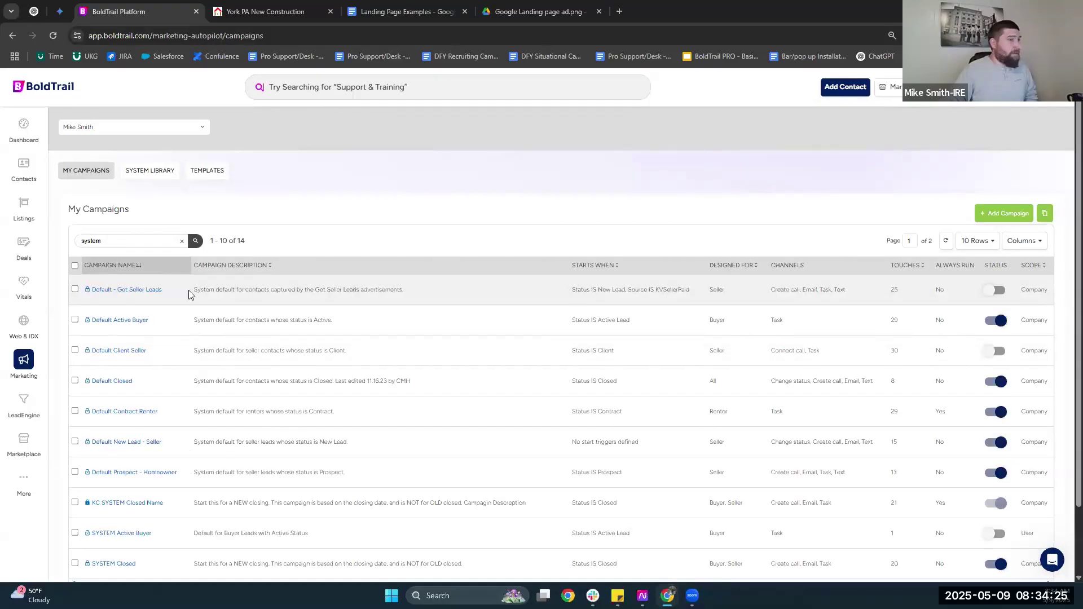
scroll(188, 290, "down", 1)
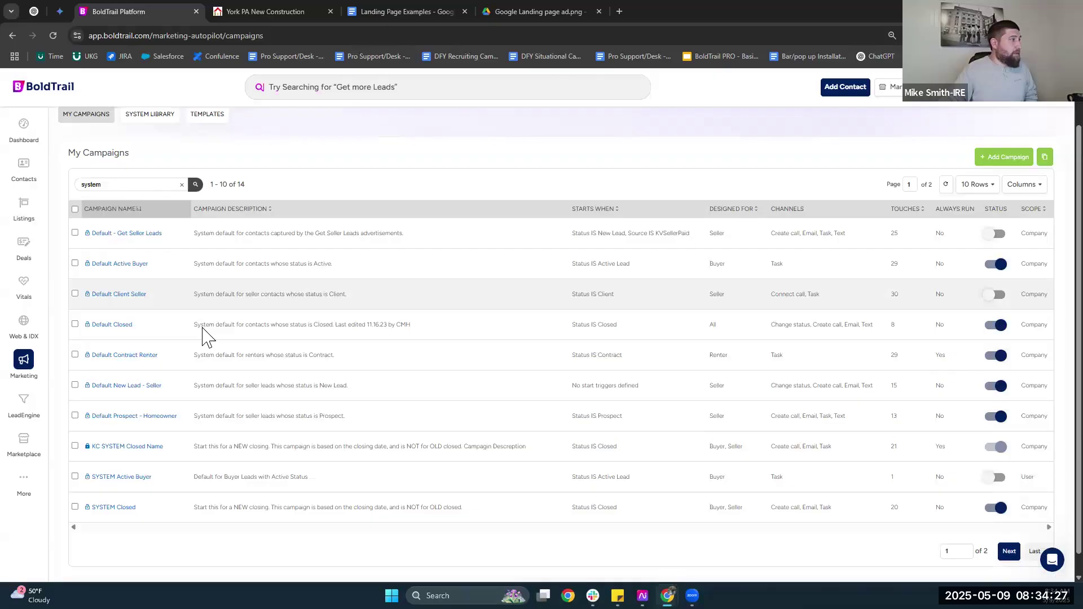
left_click(1001, 549)
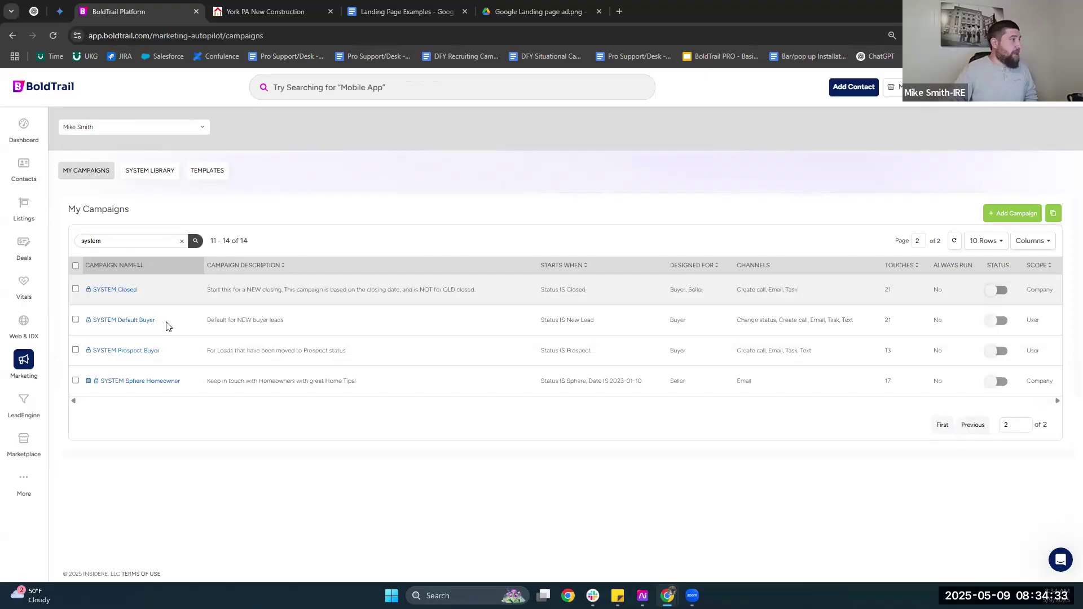
Open the SYSTEM Default Buyer campaign's details page.
left_click_drag(100, 323, 268, 320)
left_click_drag(92, 320, 237, 320)
left_click(237, 321)
left_click(448, 316)
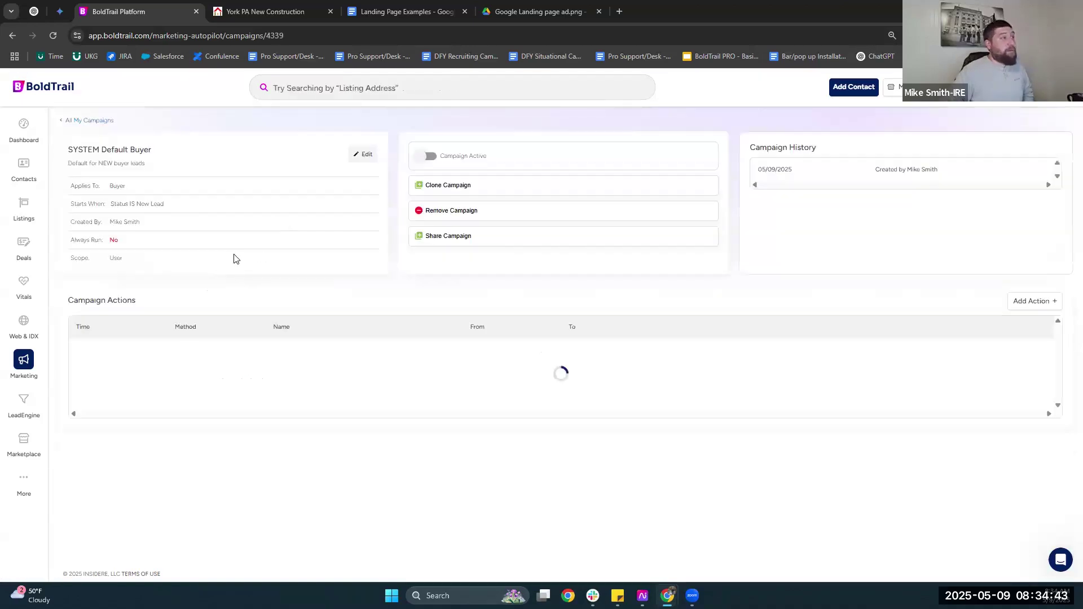
scroll(240, 293, "down", 5)
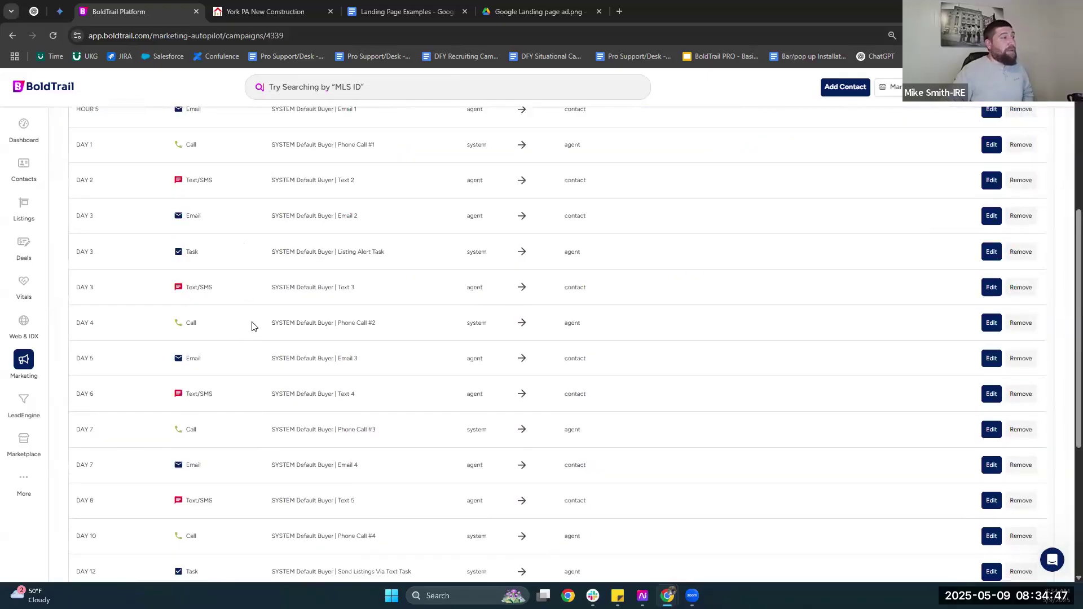
scroll(252, 324, "up", 3)
scroll(254, 306, "down", 8)
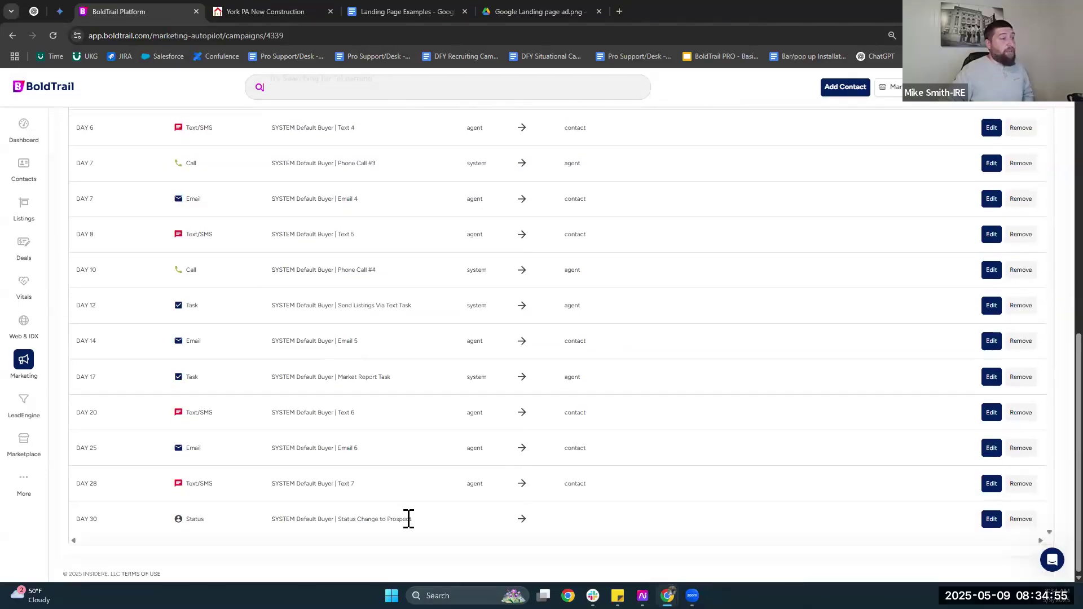
mouse_move(412, 522)
left_mouse_down()
mouse_move(387, 520)
mouse_move(399, 520)
left_mouse_up()
left_click(388, 520)
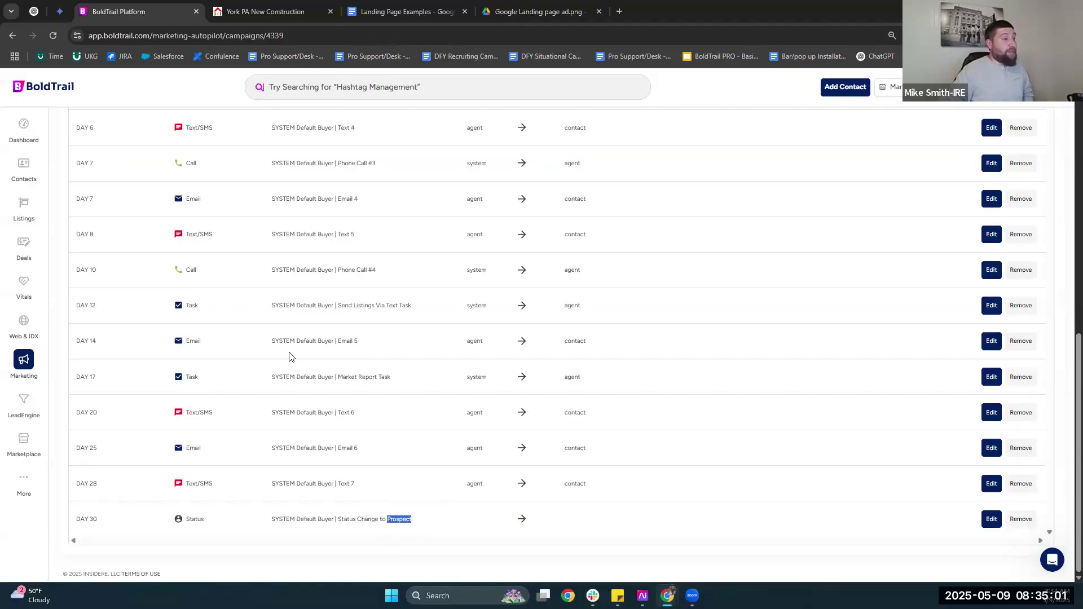
scroll(102, 164, "down", 1)
scroll(97, 164, "up", 8)
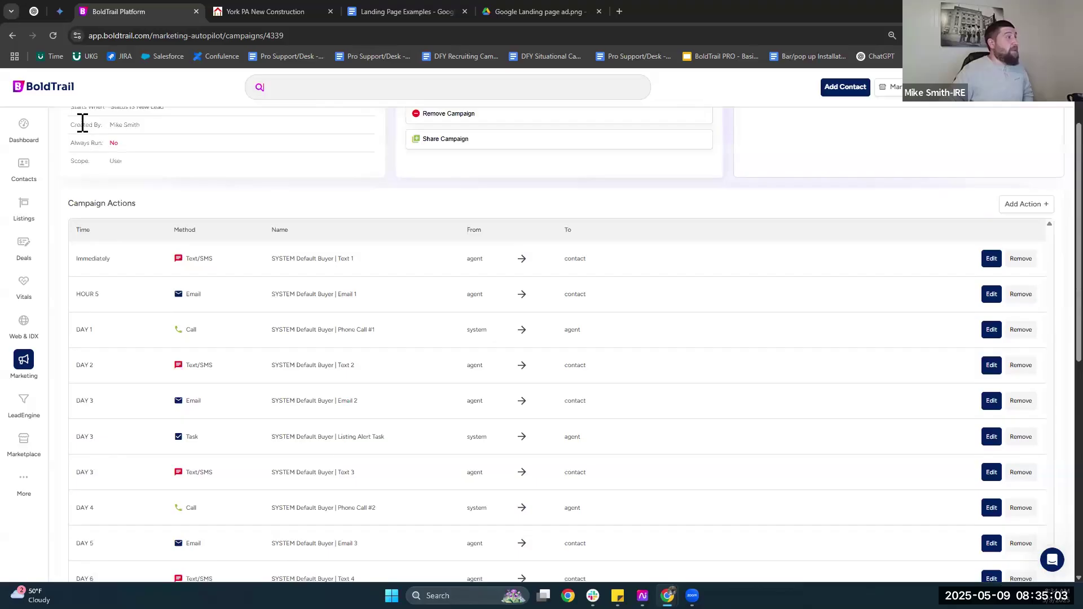
scroll(83, 123, "up", 2)
left_click(87, 119)
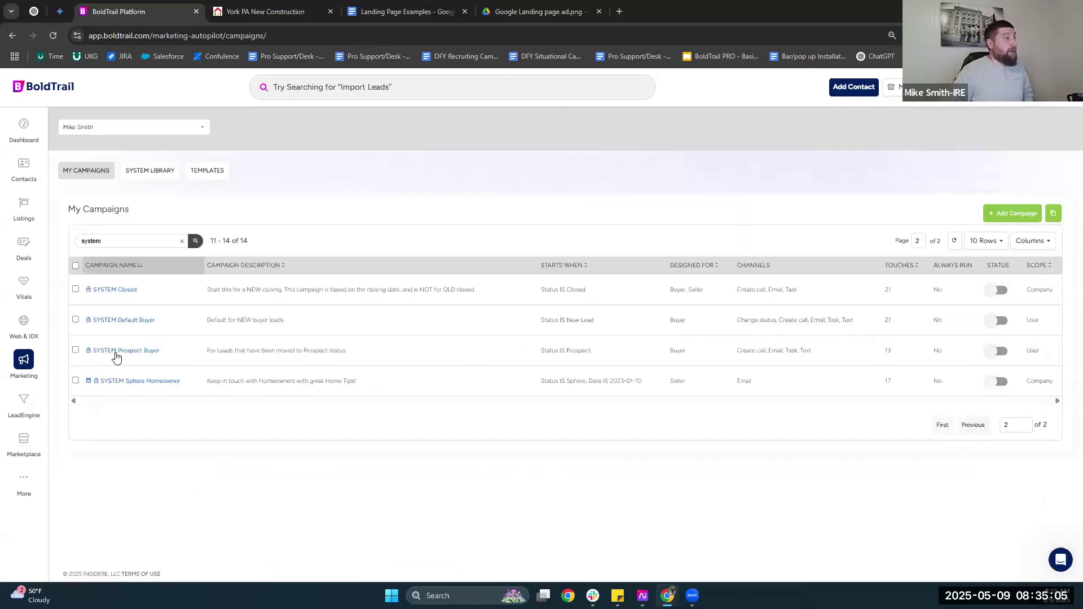
left_click(133, 355)
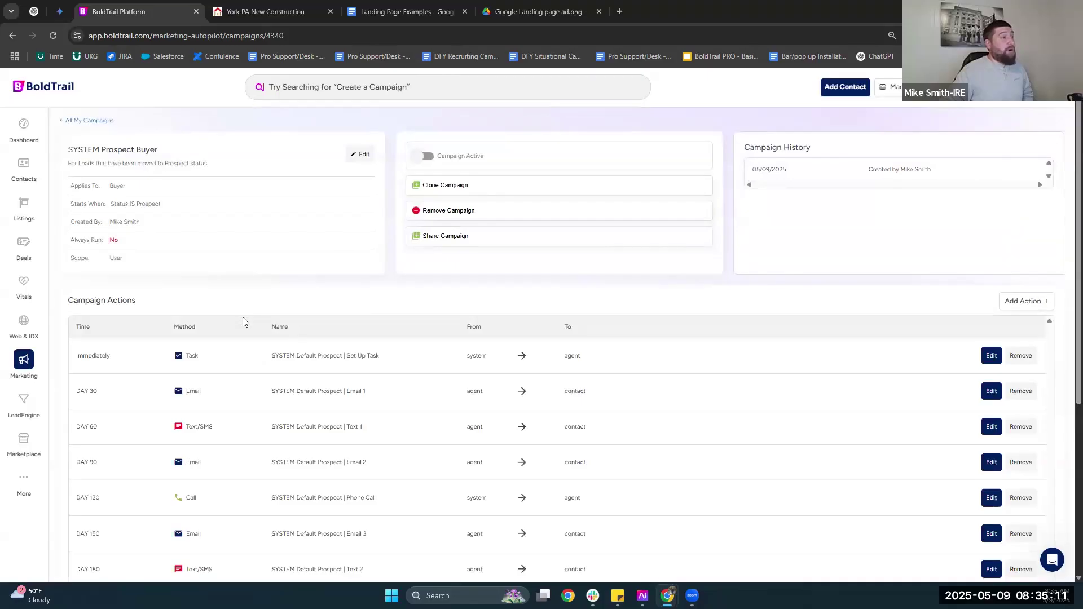
scroll(243, 317, "down", 5)
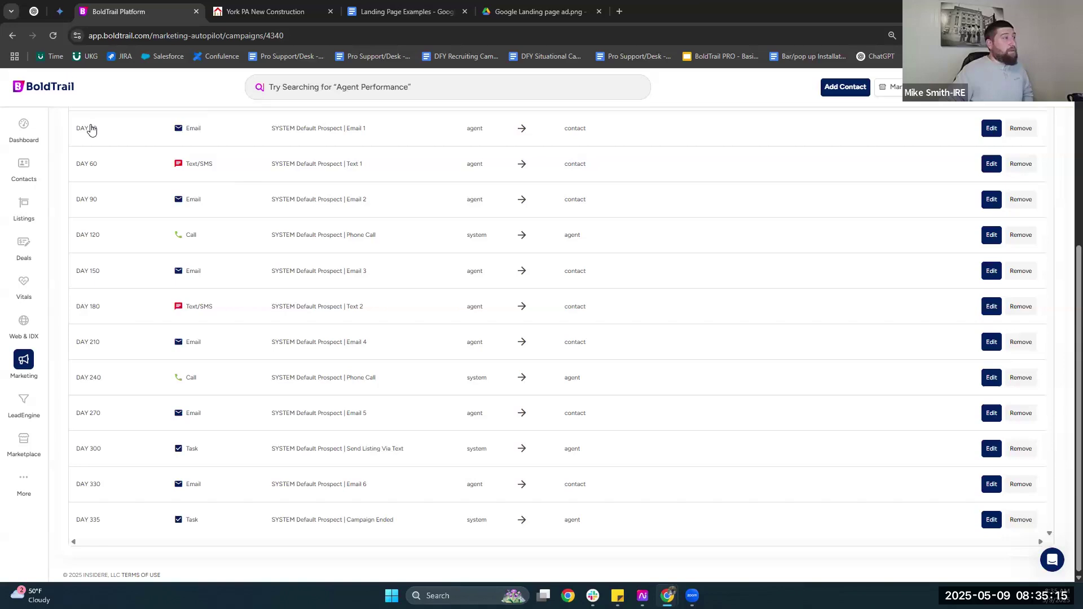
scroll(583, 401, "up", 5)
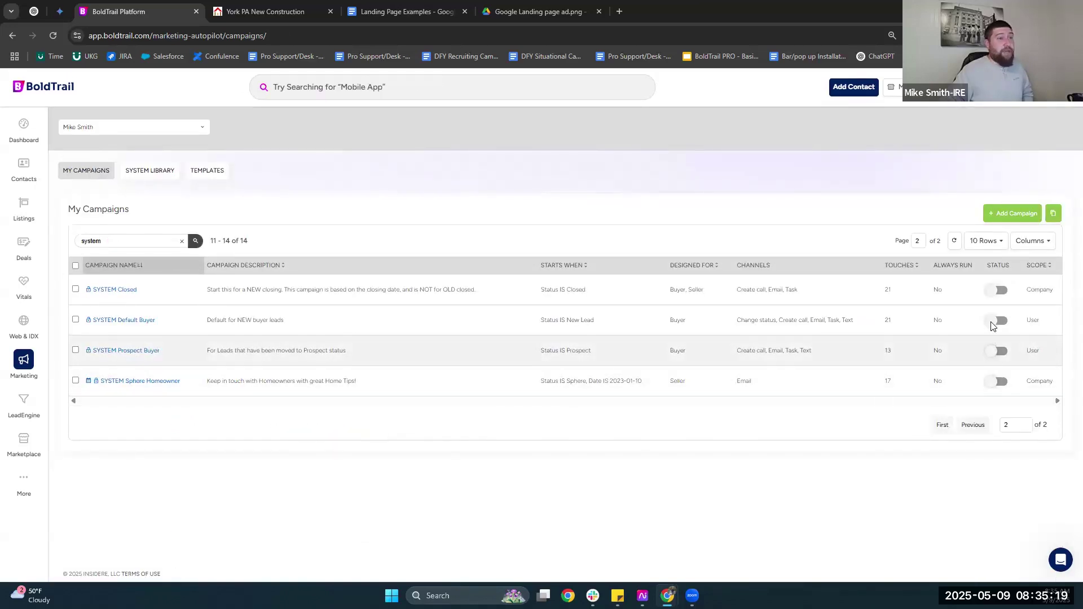
Switch the SYSTEM buyer campaign status to active, allowing its actions to run, then view the System Library.
left_click(999, 351)
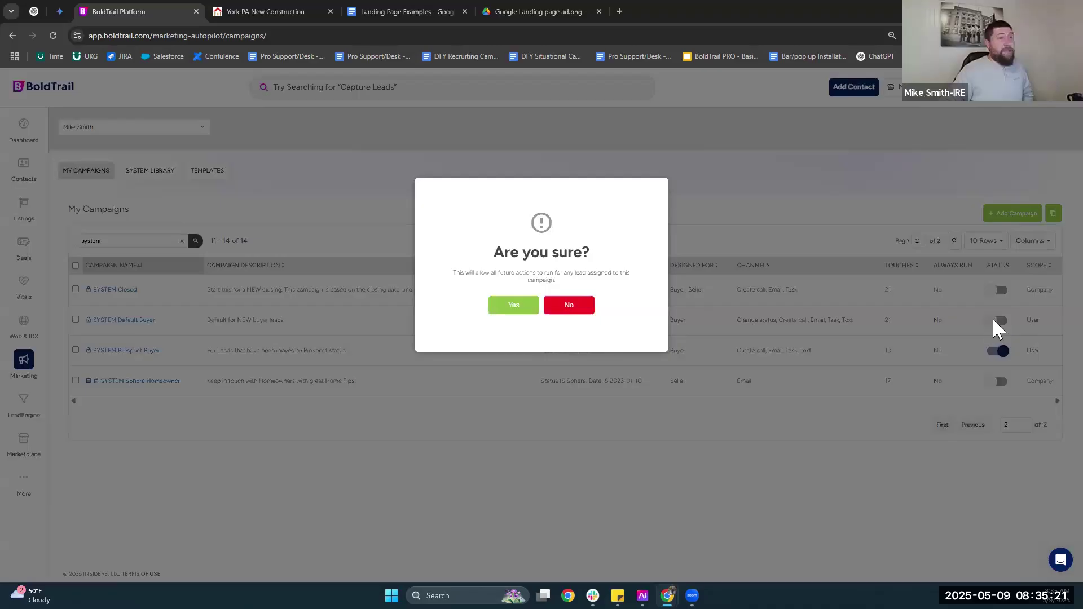
left_click(533, 312)
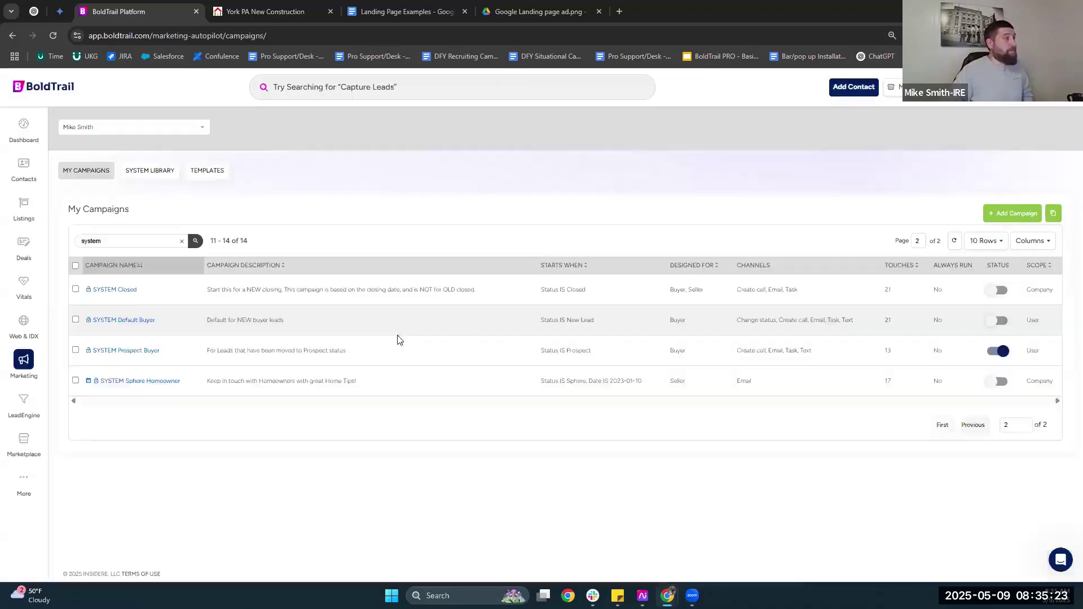
left_click_drag(156, 321, 89, 320)
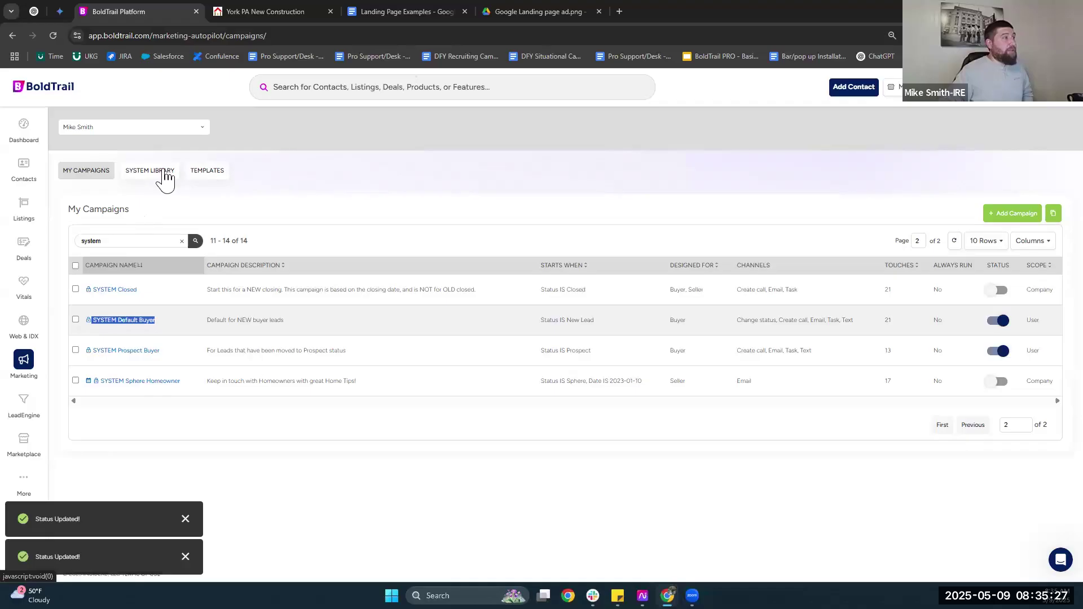
left_click(144, 174)
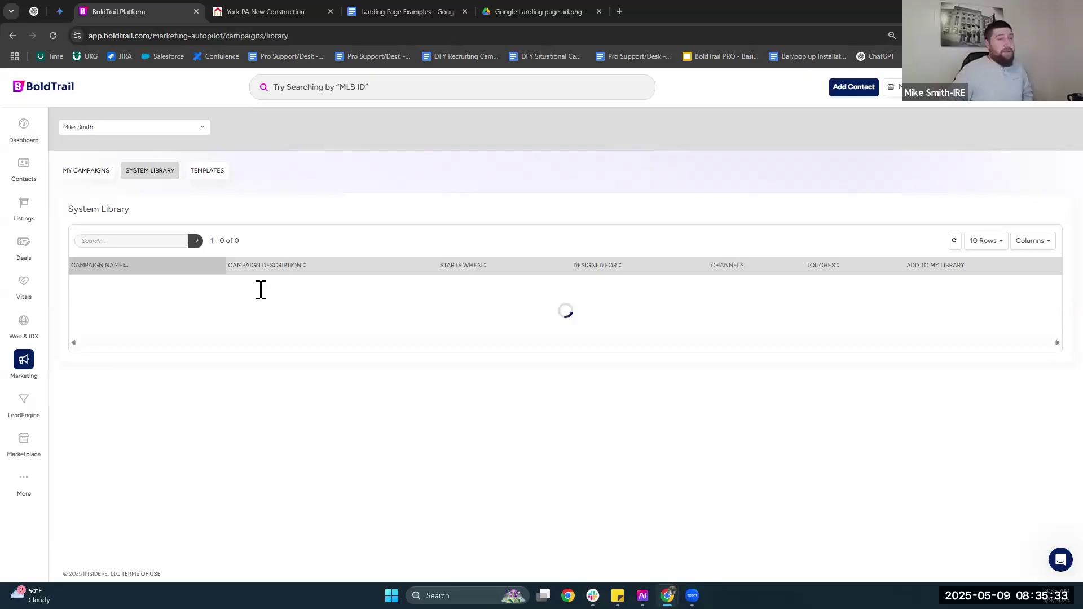
Scroll through the System Library table and go back to the My Campaigns list.
scroll(995, 452, "down", 2)
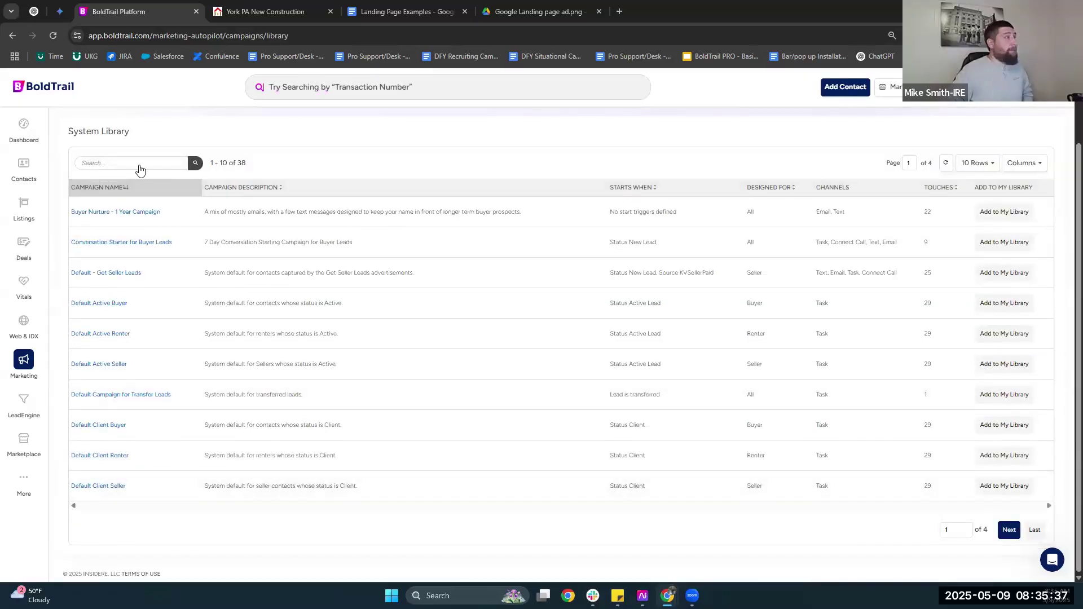
key("alt+Left")
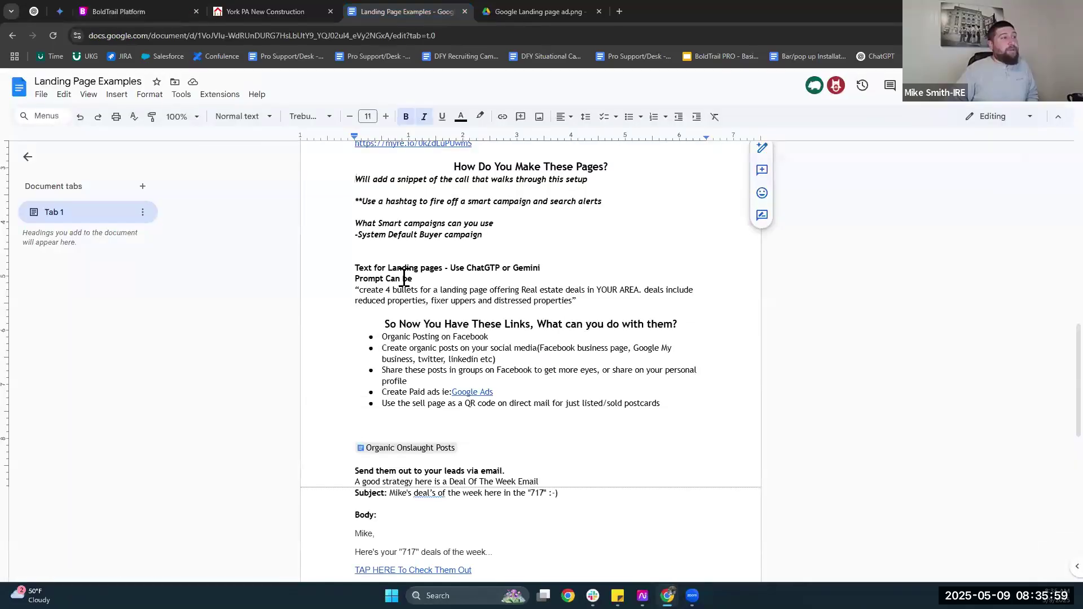
Review the Landing Page Examples bullets and follow the Google Ads link to its ad image.
scroll(386, 281, "down", 1)
triple_click(386, 281)
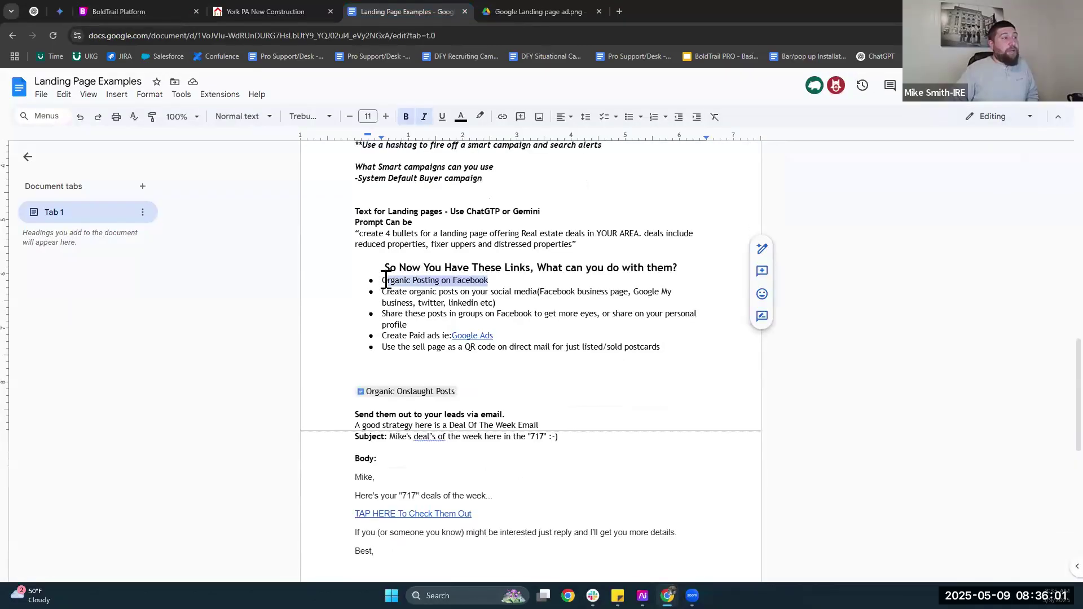
left_click(383, 281)
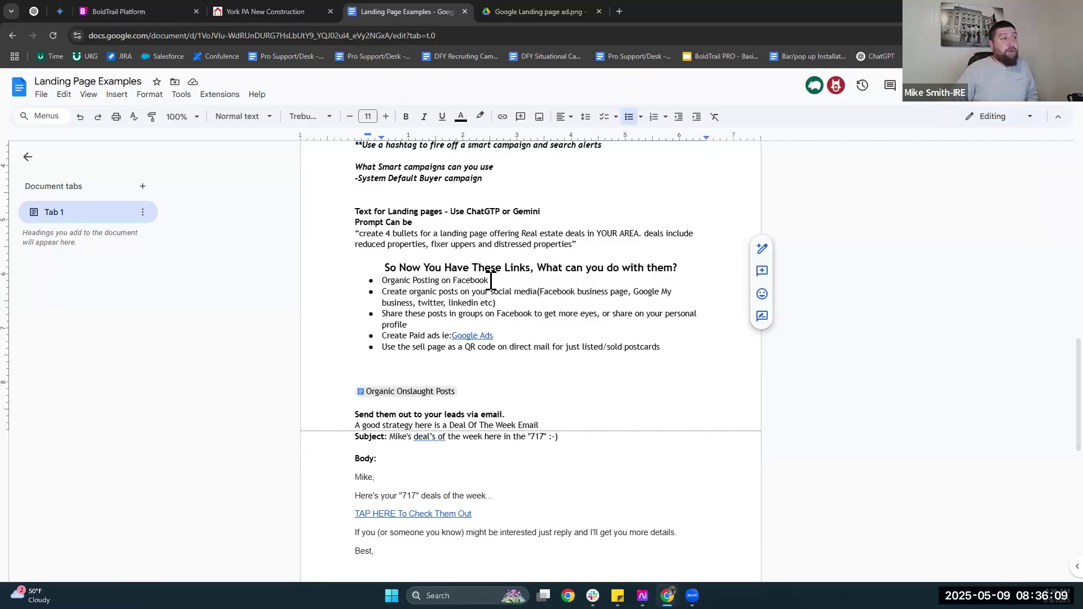
left_click(490, 281)
left_click(422, 323)
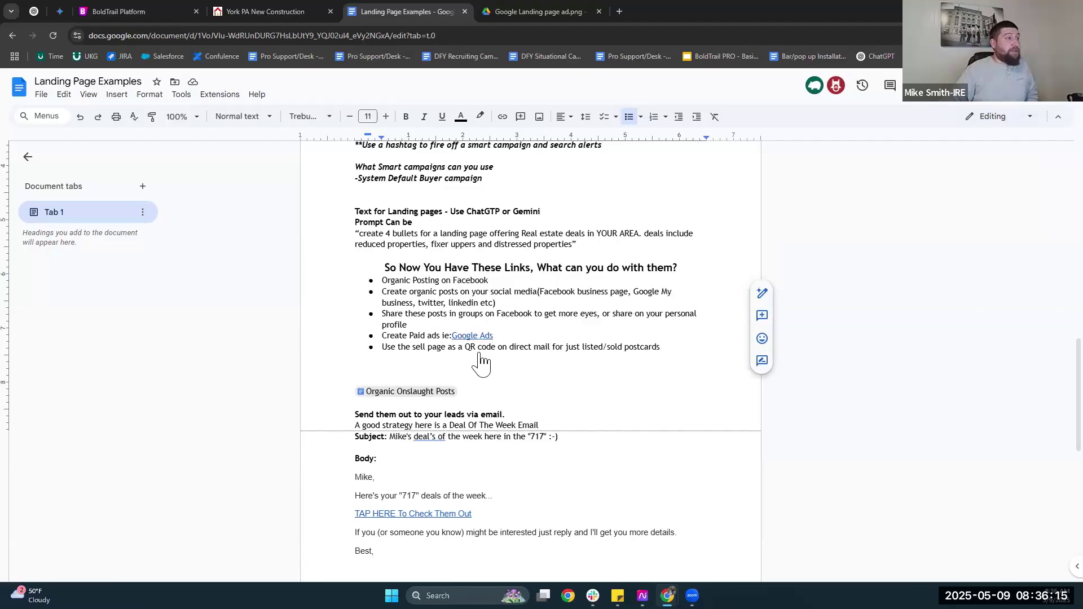
left_click(482, 337)
left_click(524, 351)
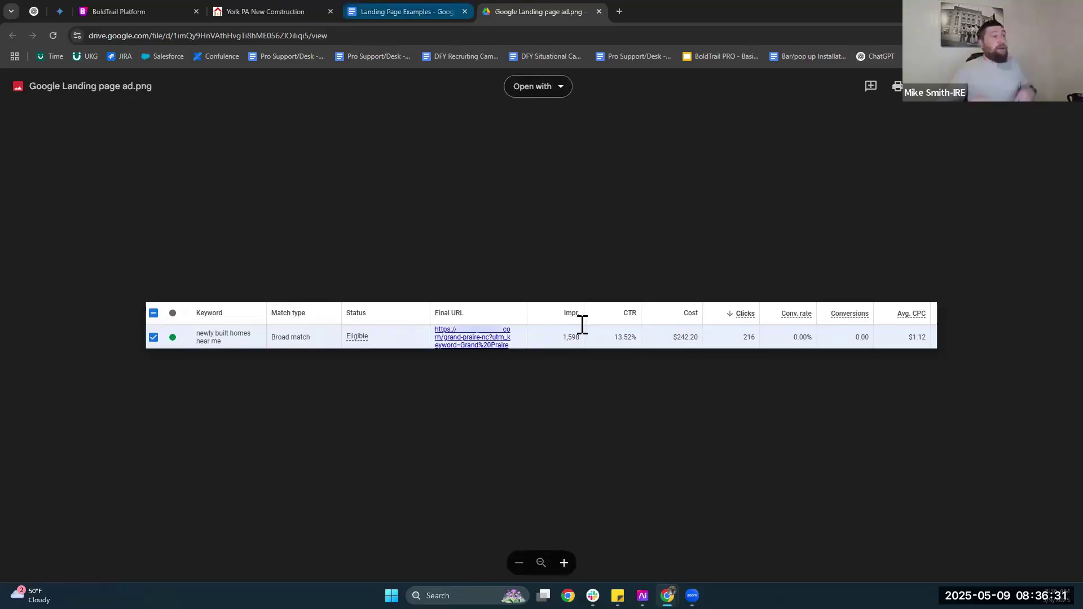
Switch from the ad image back to the Landing Page Examples document tab.
key("ctrl+shift+Tab")
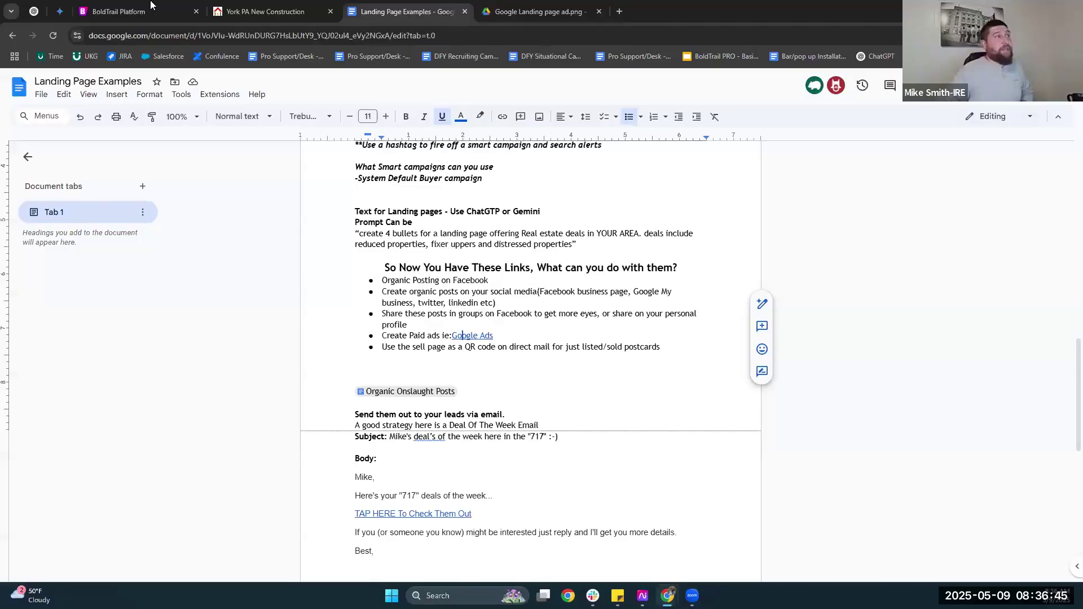
mouse_move(151, 5)
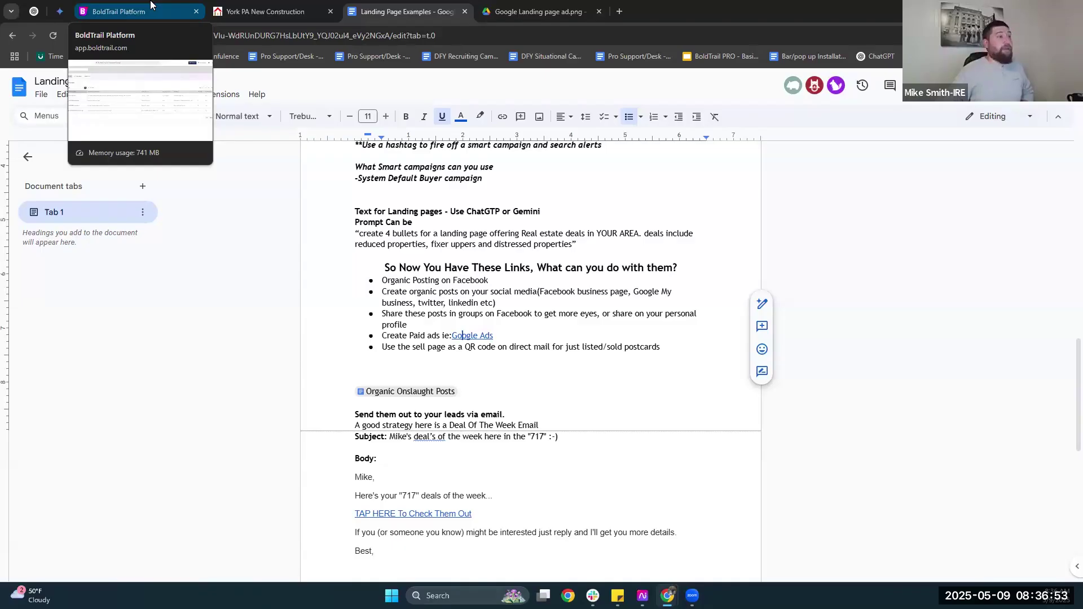
left_click(515, 326)
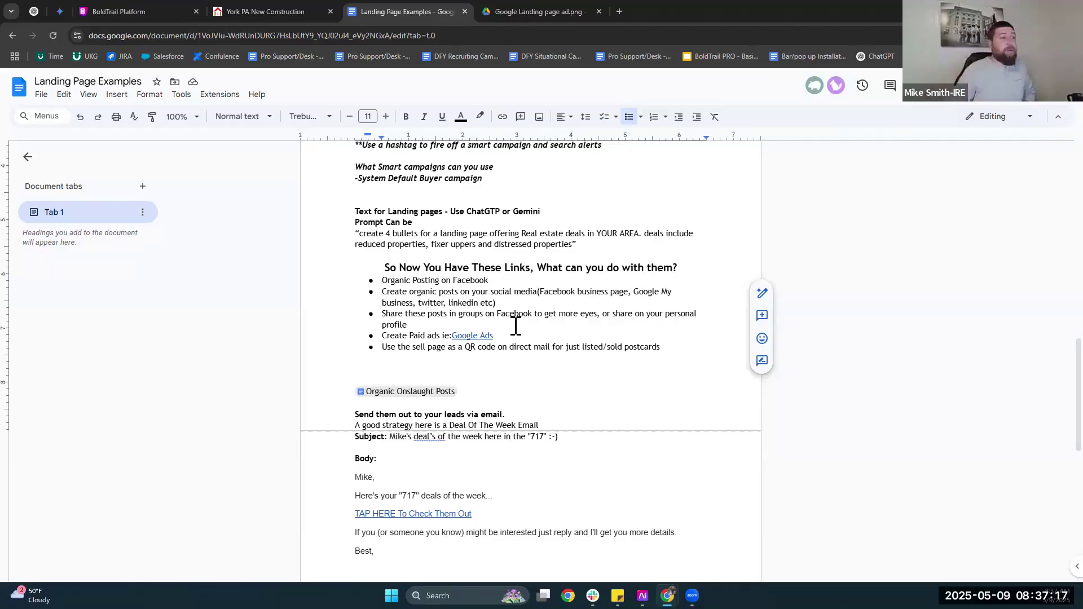
scroll(373, 310, "down", 2)
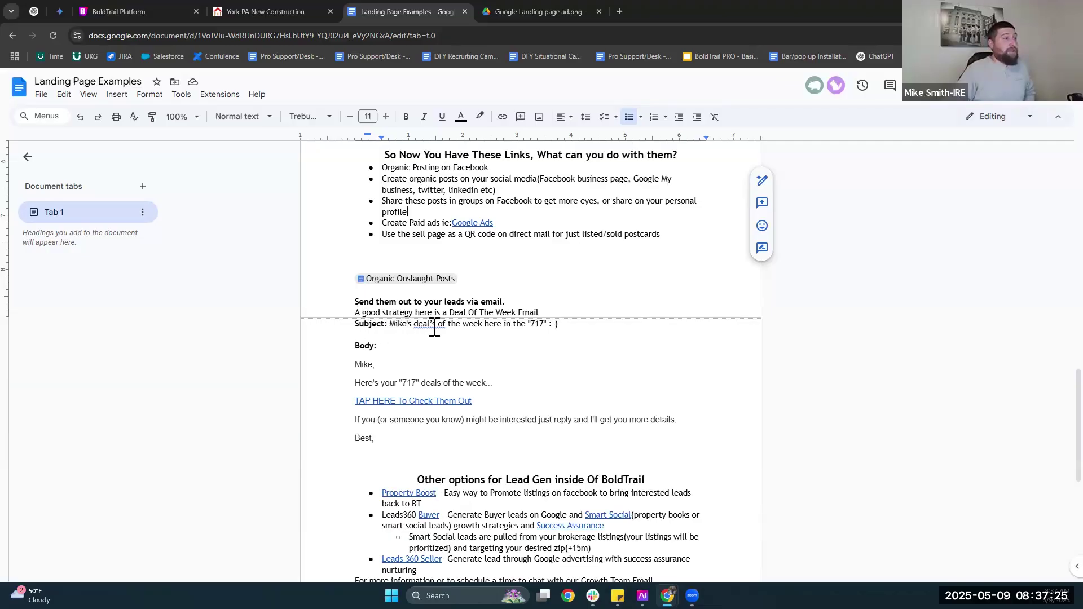
scroll(406, 358, "down", 1)
left_click(402, 345)
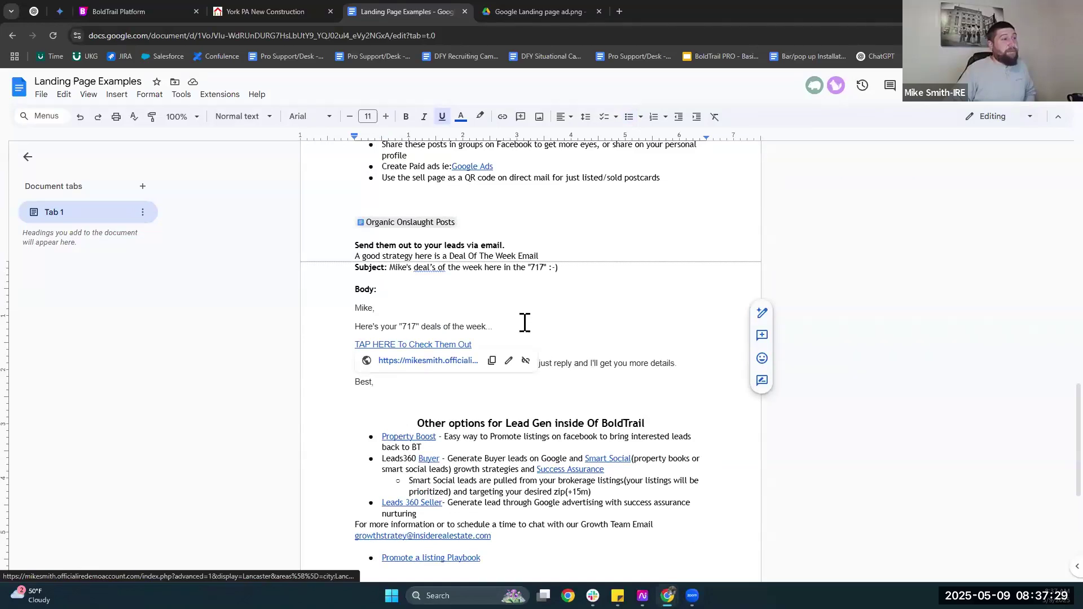
scroll(523, 322, "down", 2)
scroll(519, 319, "up", 2)
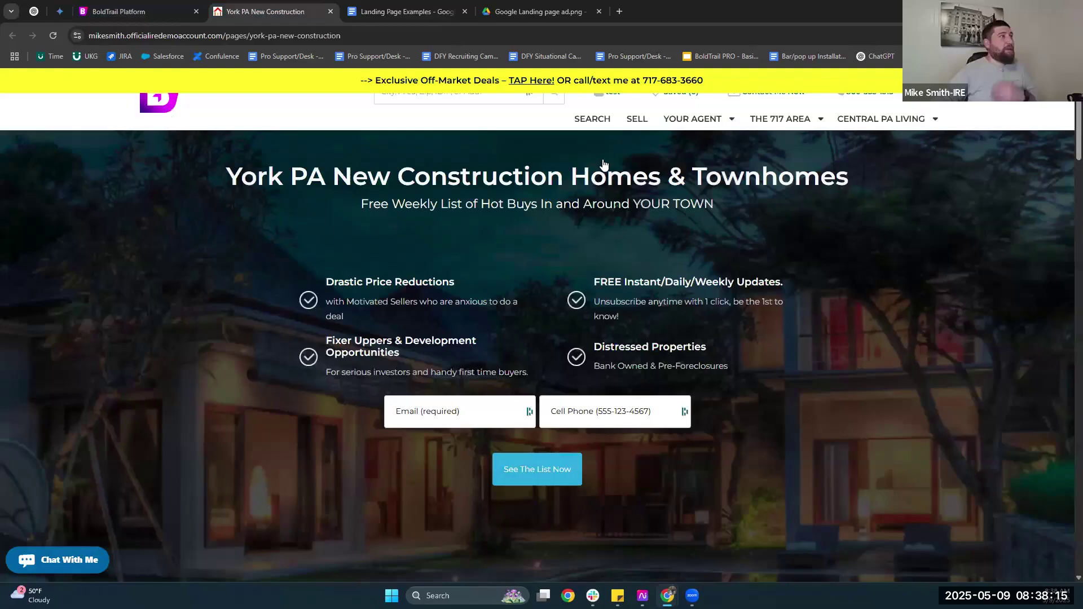
Enter the Dover, PA property address, accepting the suggested full address, and continue.
left_click(552, 265)
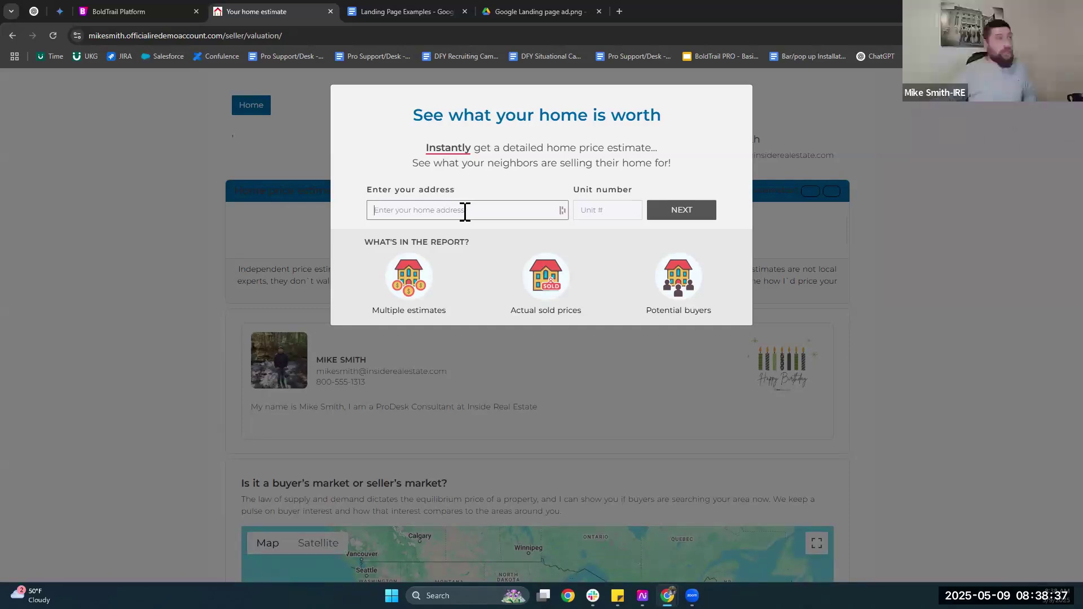
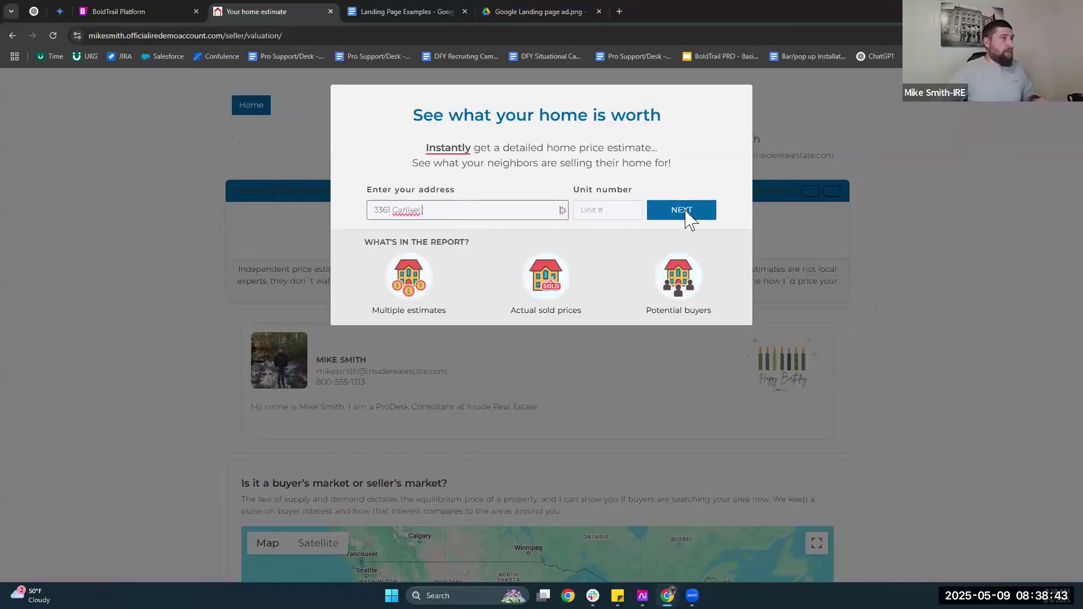
key("Tab")
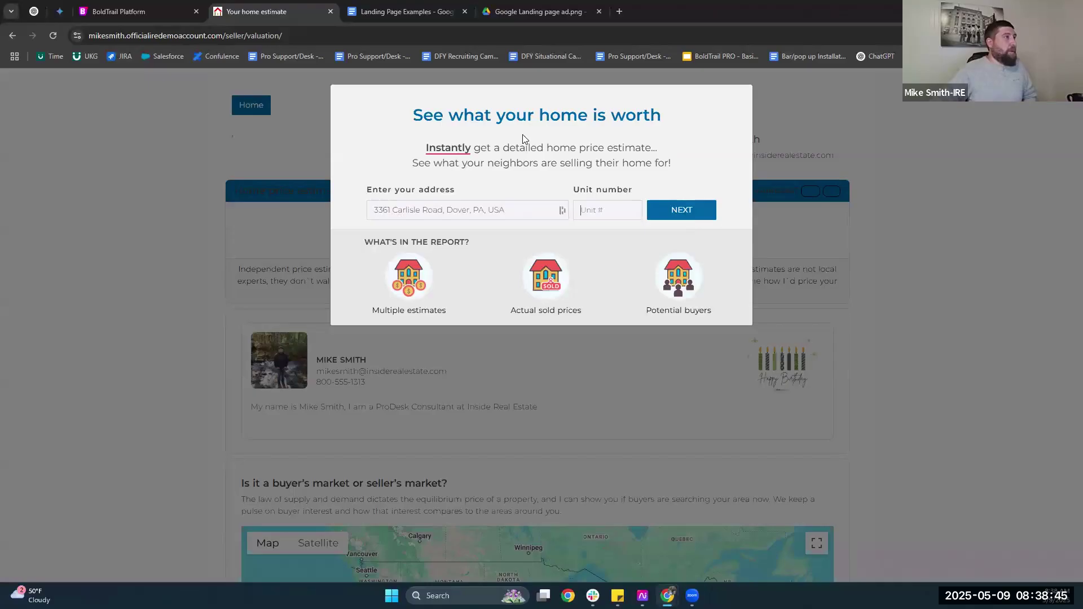
key("Return")
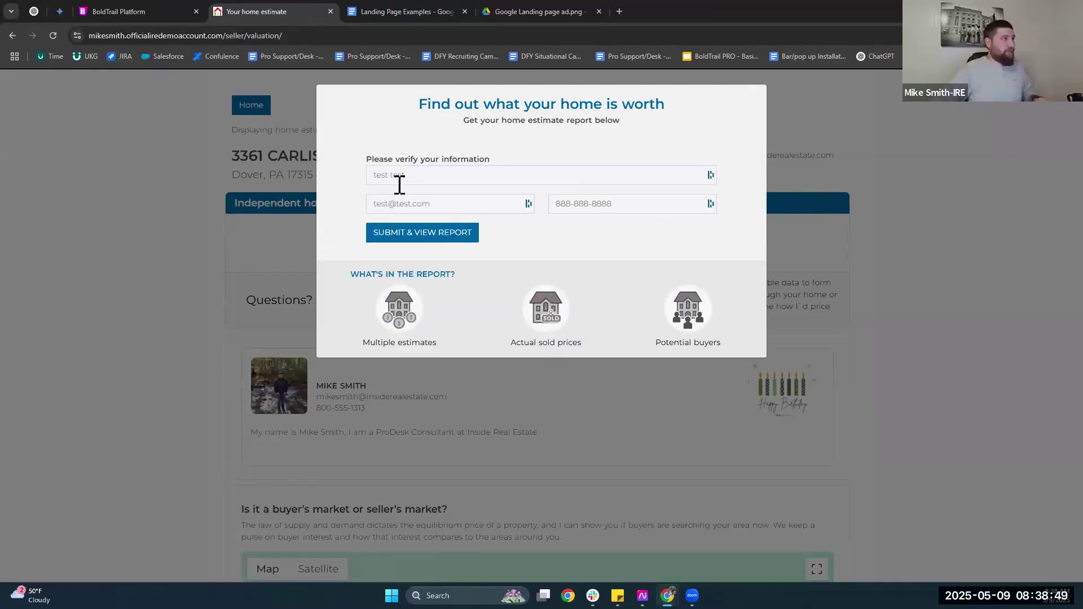
Fill in the contact's name and e-mail, then submit to view the valuation report.
double_click(399, 184)
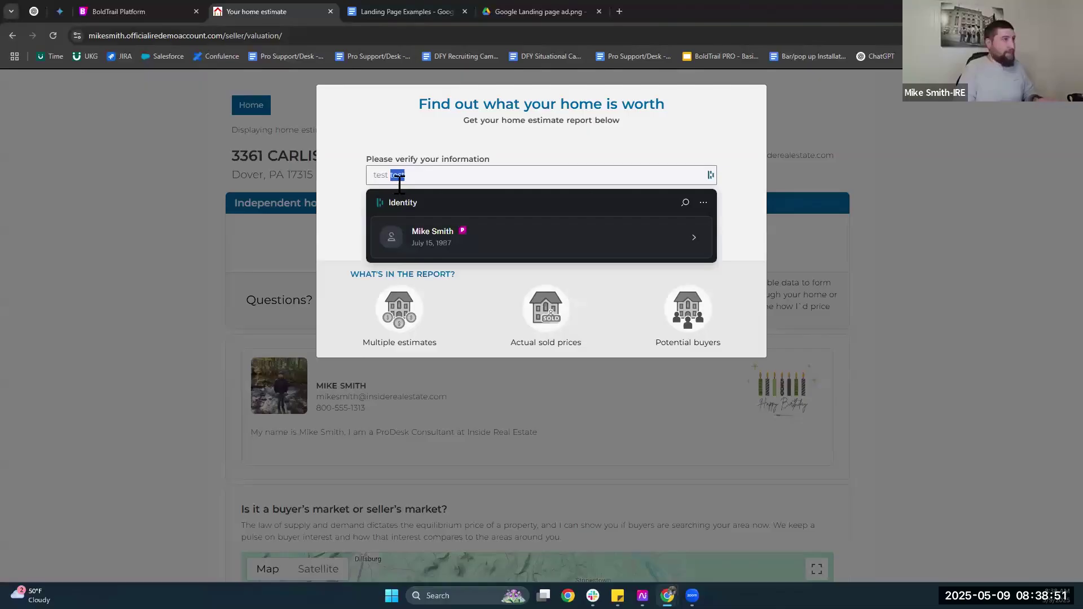
key("BackSpace")
key("BackSpace")
key("BackSpace")
key("BackSpace")
key("BackSpace")
key("BackSpace")
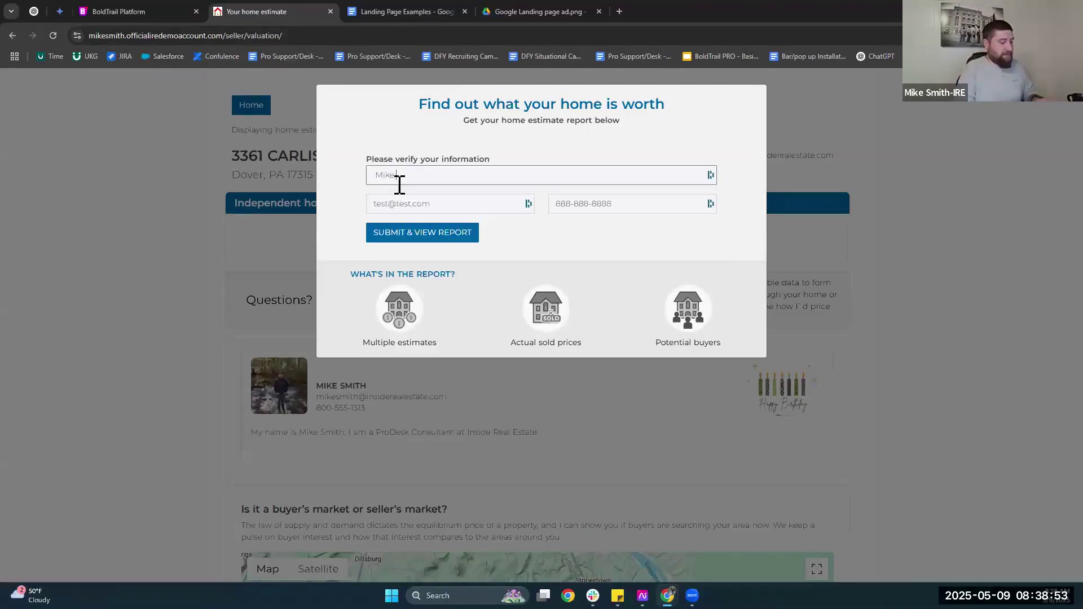
key("Tab")
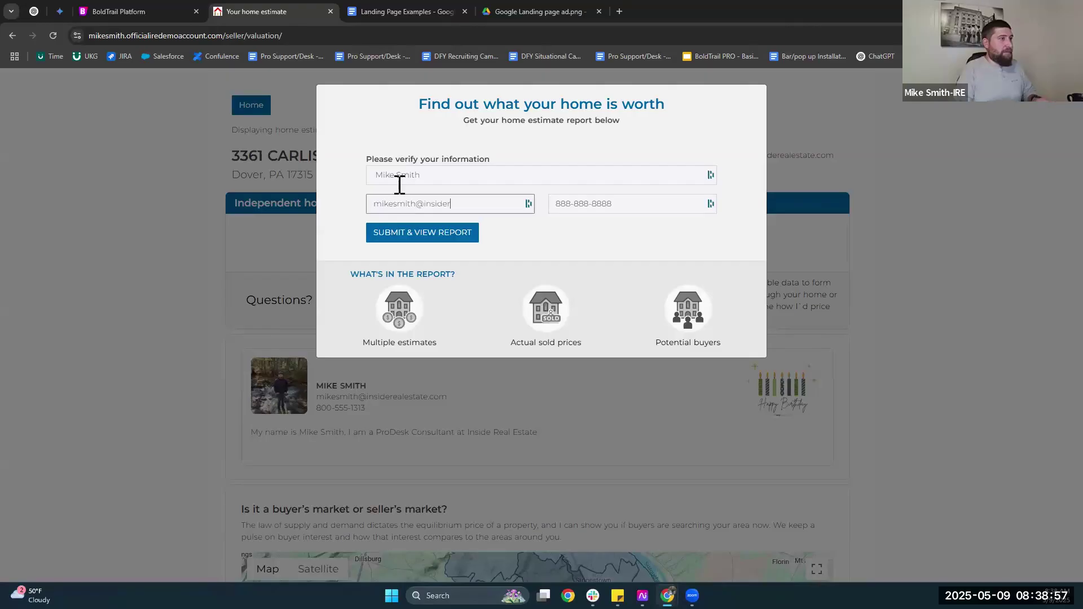
key("Tab")
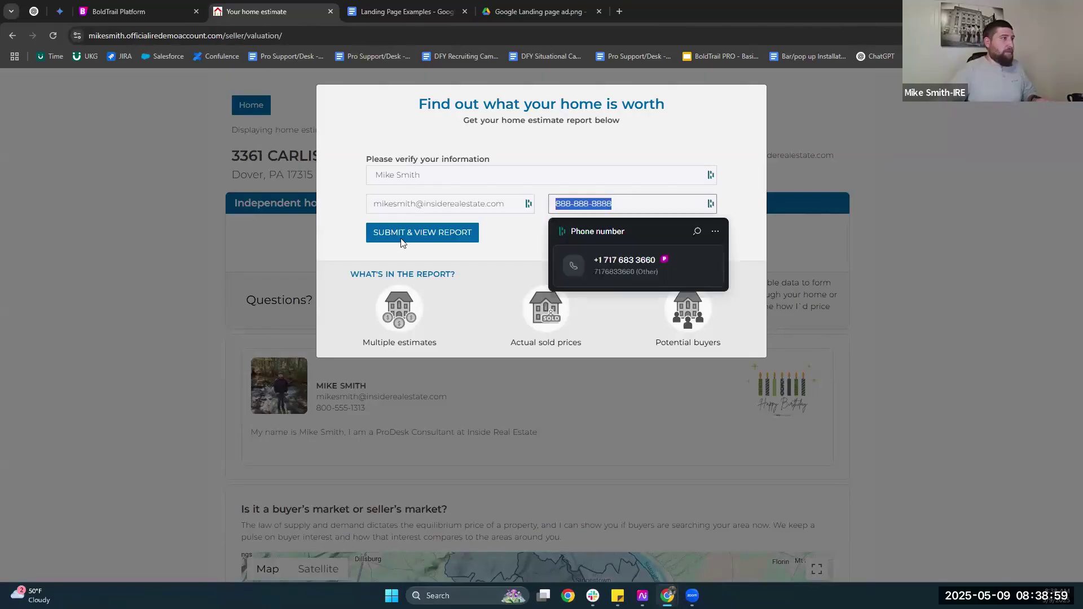
left_click(401, 243)
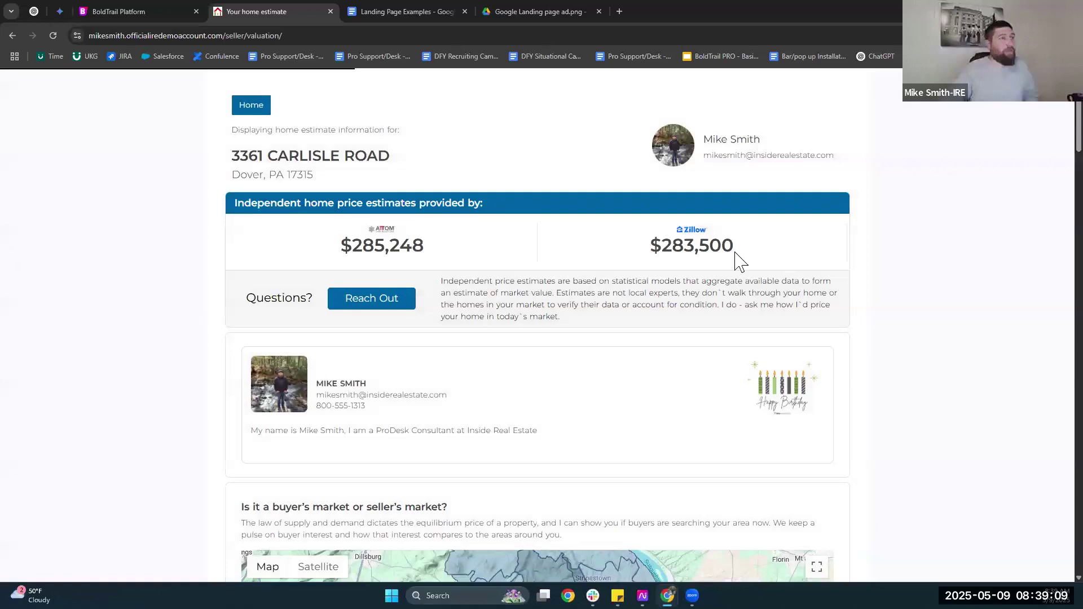
Check the $285,248 and $283,500 Zillow estimates, scroll to the market map, then return to BoldTrail.
triple_click(382, 240)
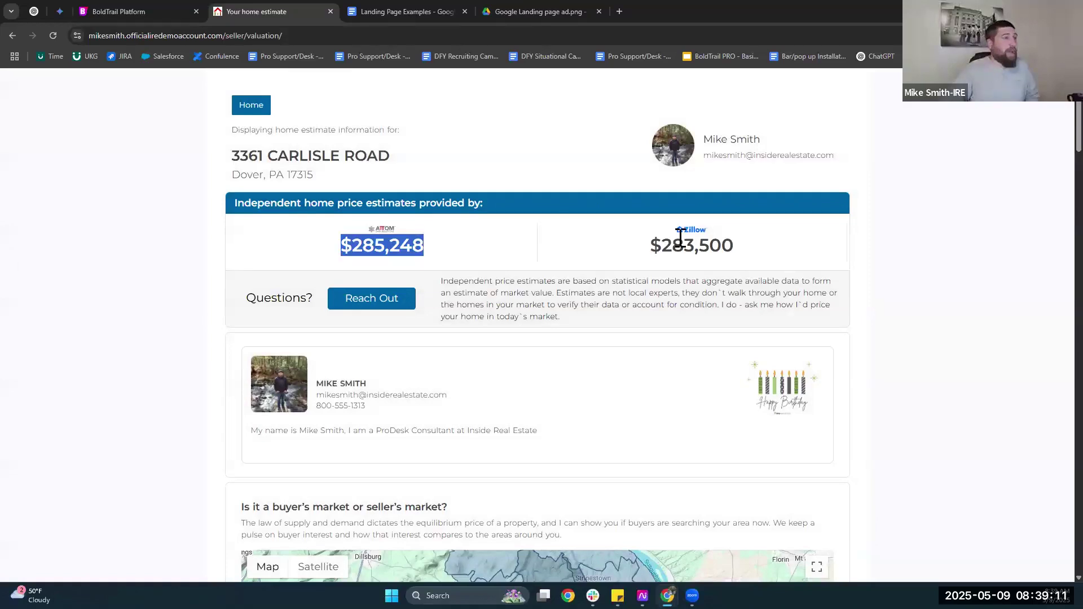
triple_click(623, 245)
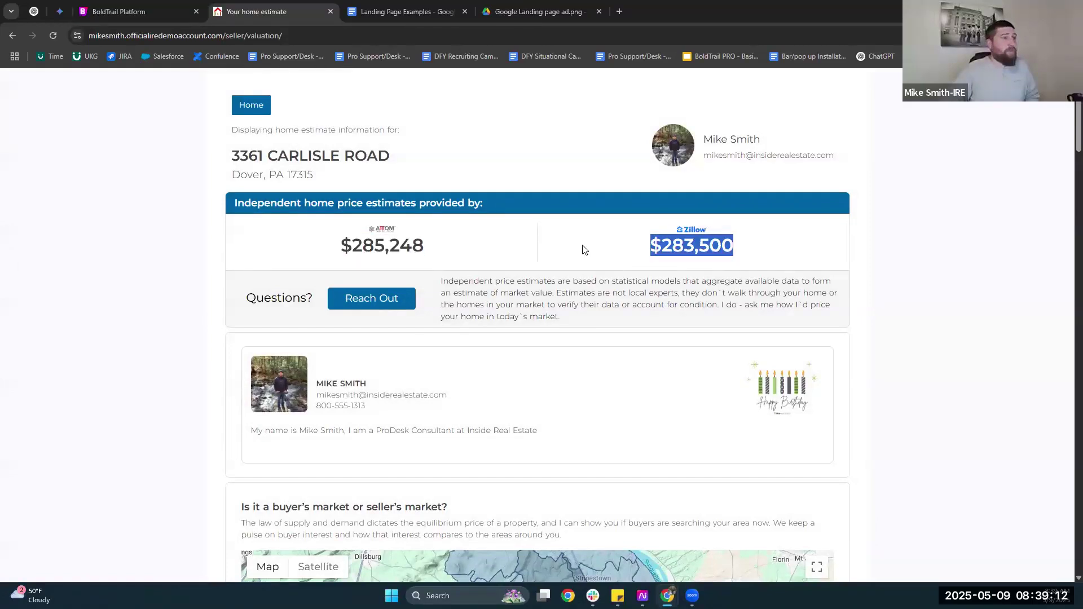
left_click(430, 247)
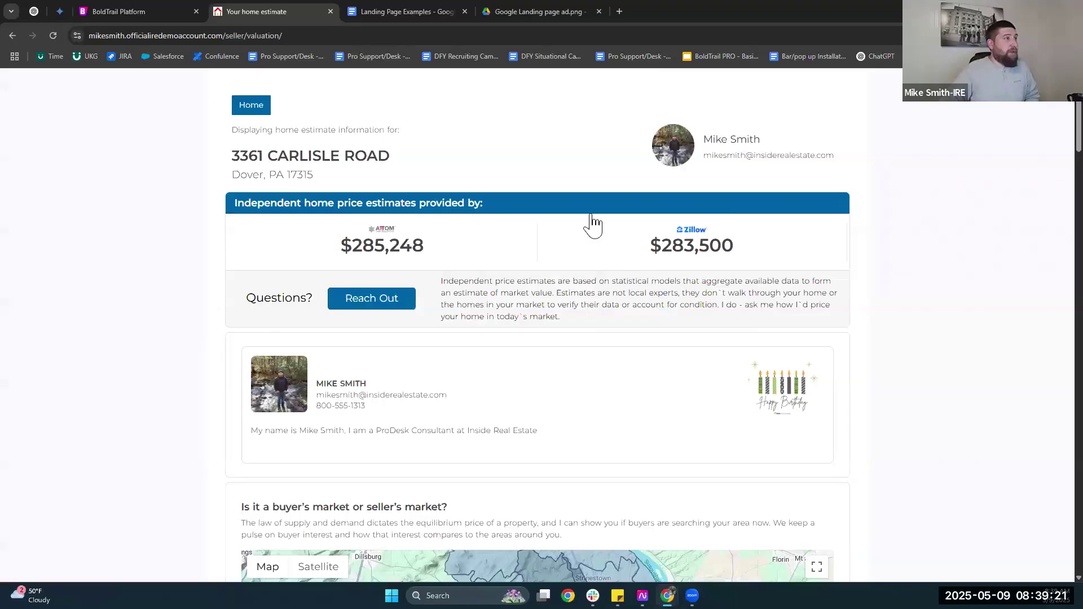
scroll(592, 226, "down", 2)
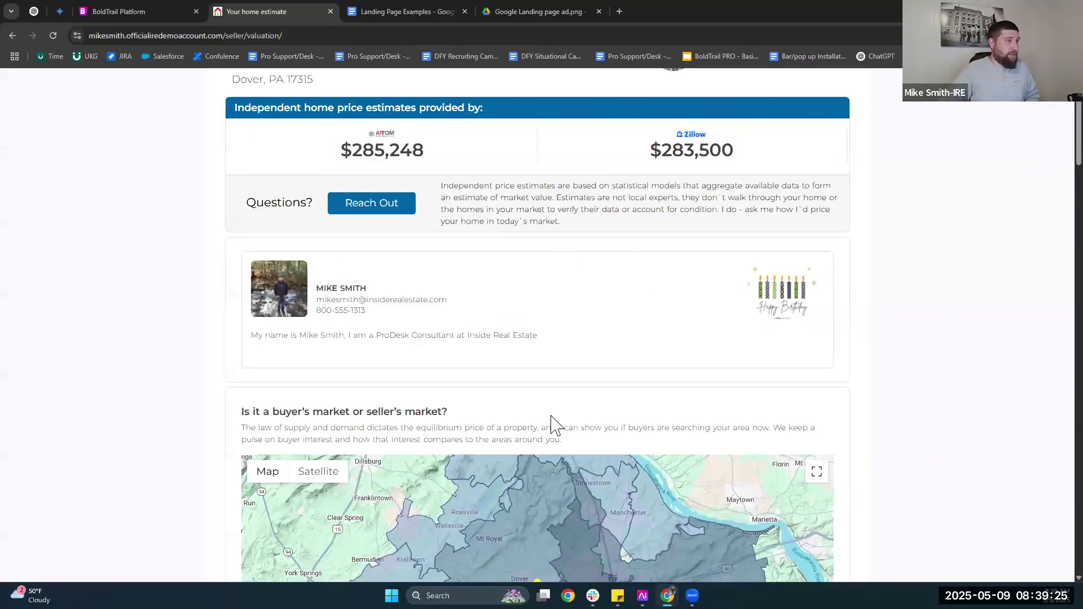
scroll(504, 424, "down", 5)
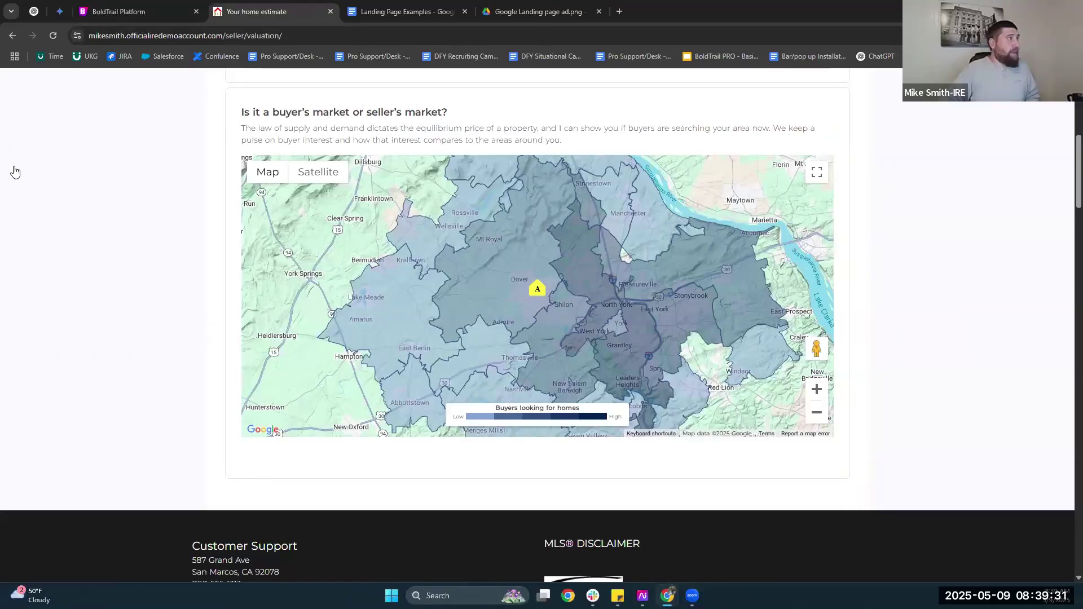
key("ctrl+shift+Tab")
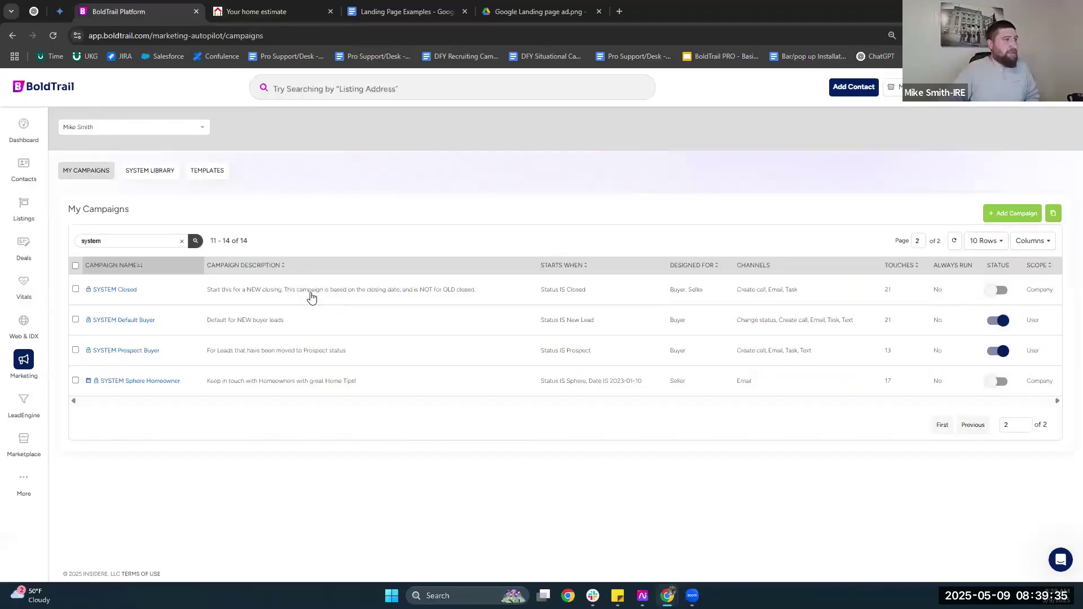
Open the test lead's contact record and highlight its Seller Valuation timeline entry.
left_click(310, 293)
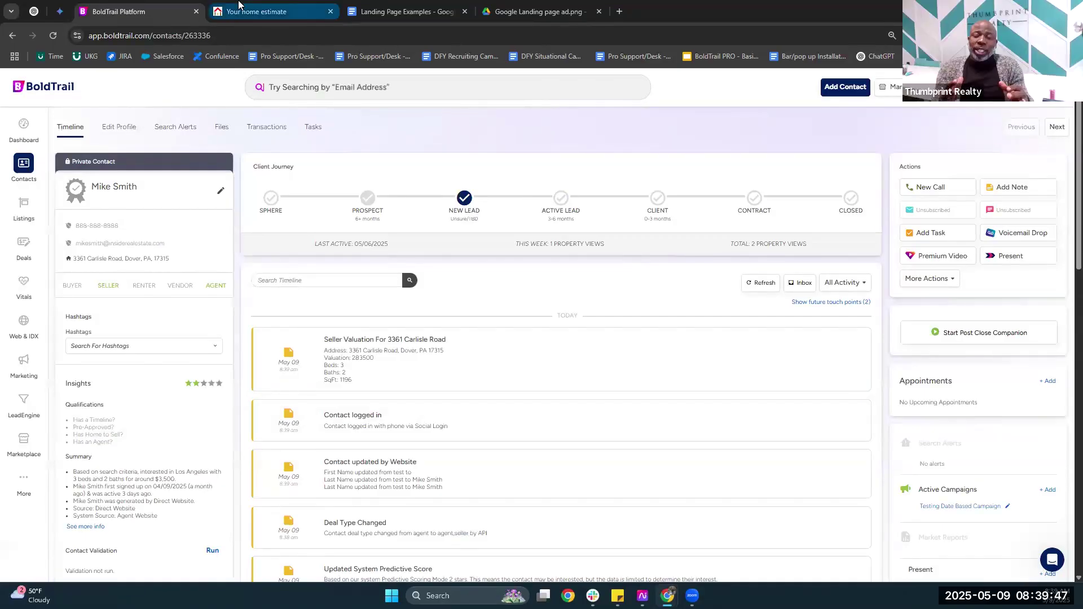
mouse_move(239, 5)
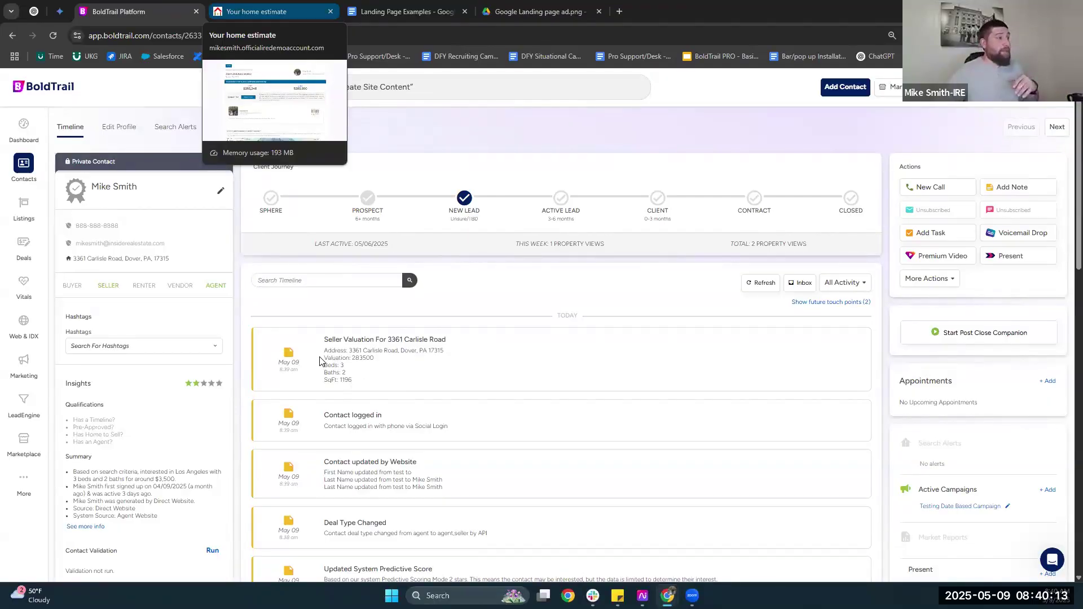
left_click_drag(324, 356, 353, 381)
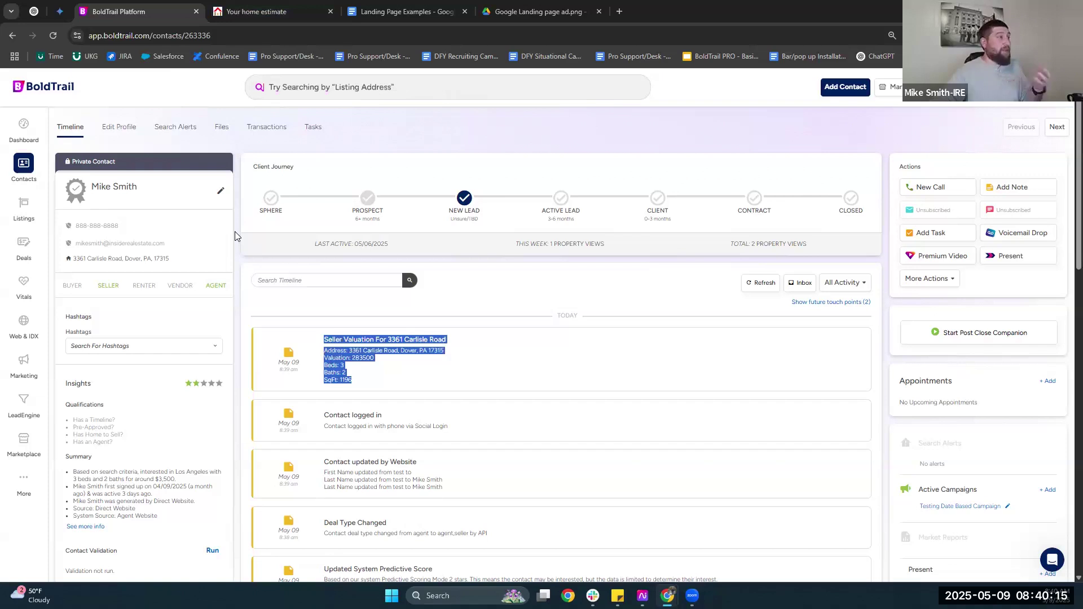
left_click(235, 232)
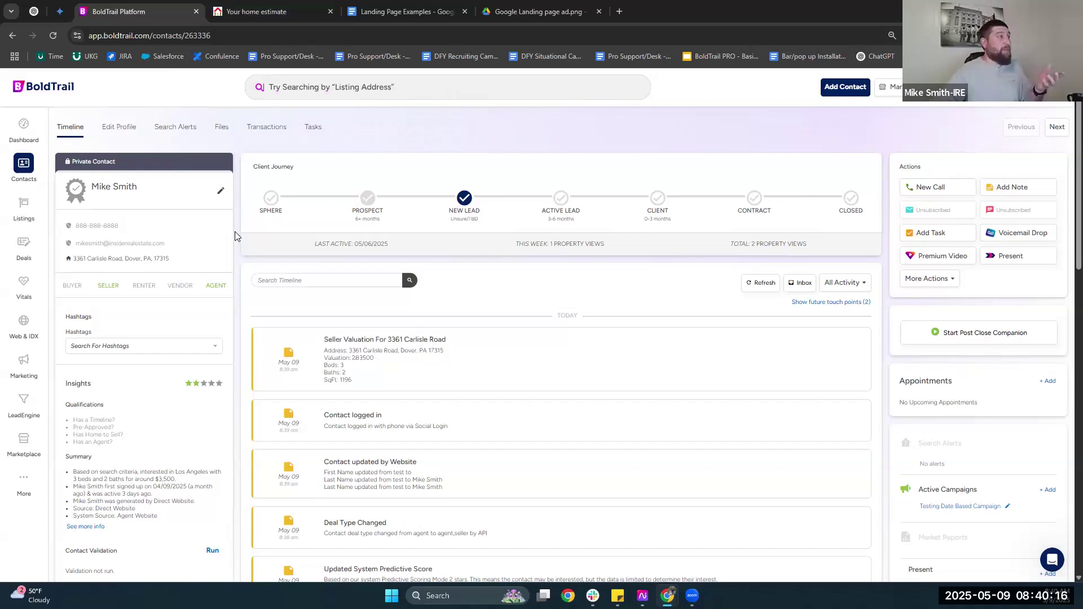
left_click_drag(318, 357, 326, 380)
triple_click(353, 369)
left_click(347, 369)
left_click(354, 382)
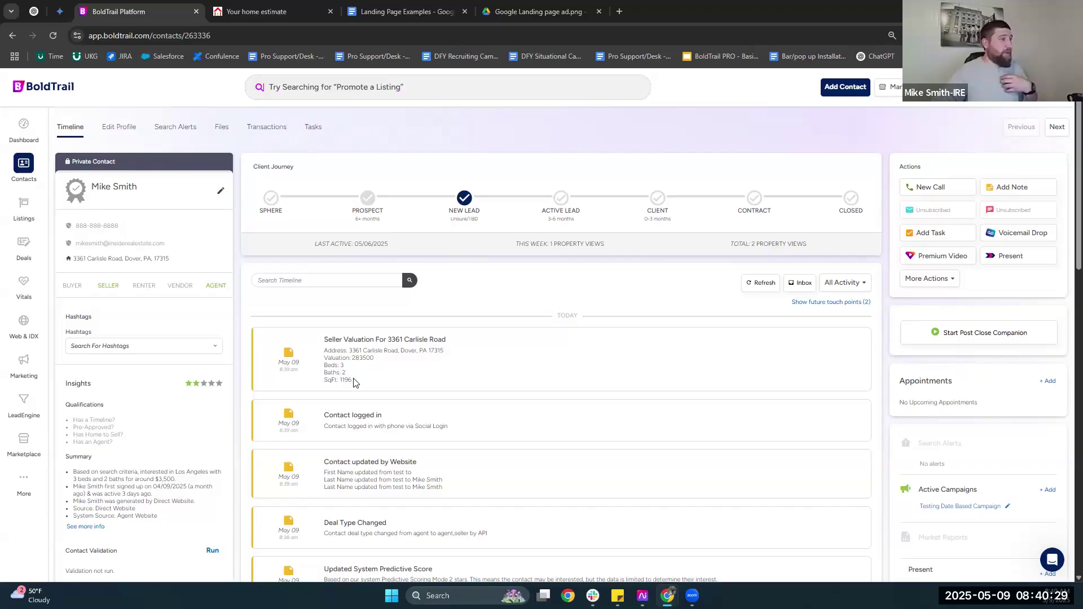
Review the entry's 283500 valuation, 3 beds, 2 baths and address, then the first timeline entry.
left_click_drag(324, 358, 352, 381)
left_click_drag(129, 340, 129, 353)
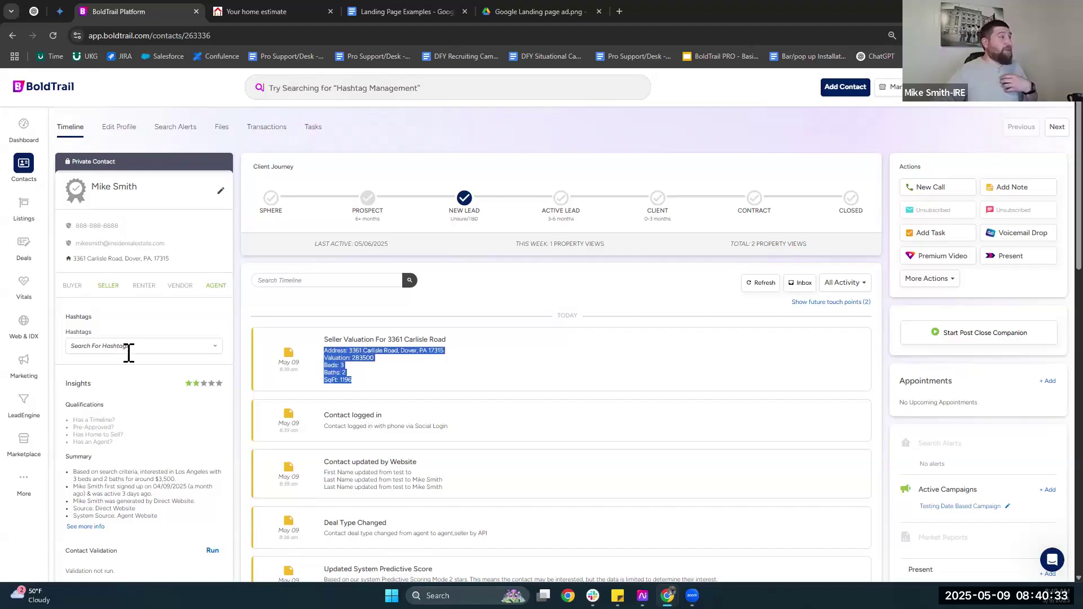
left_click(141, 393)
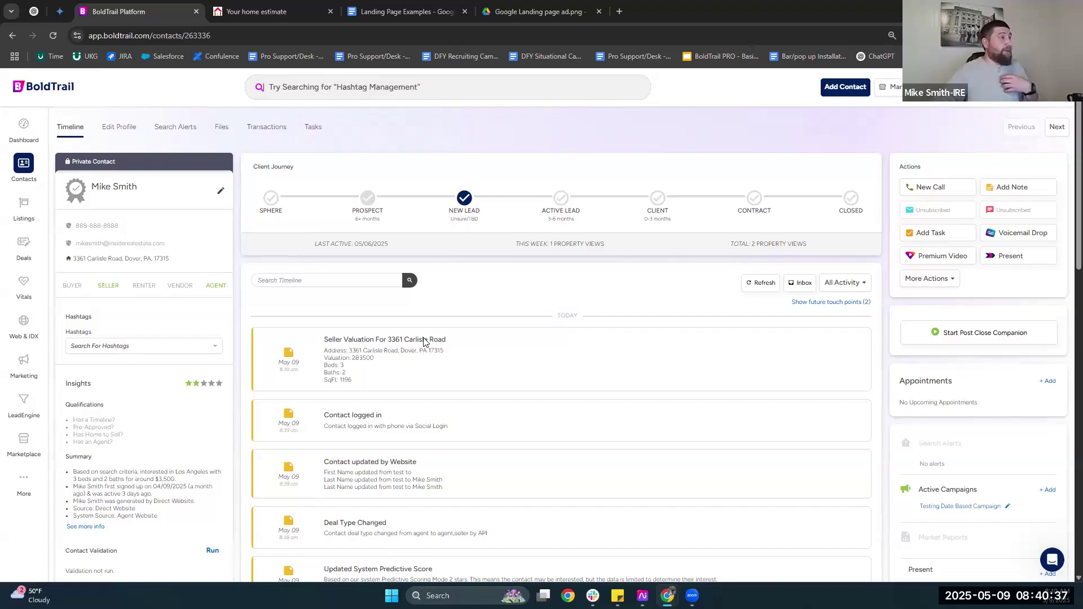
scroll(344, 314, "down", 1)
left_click_drag(344, 315, 350, 321)
left_click(352, 323)
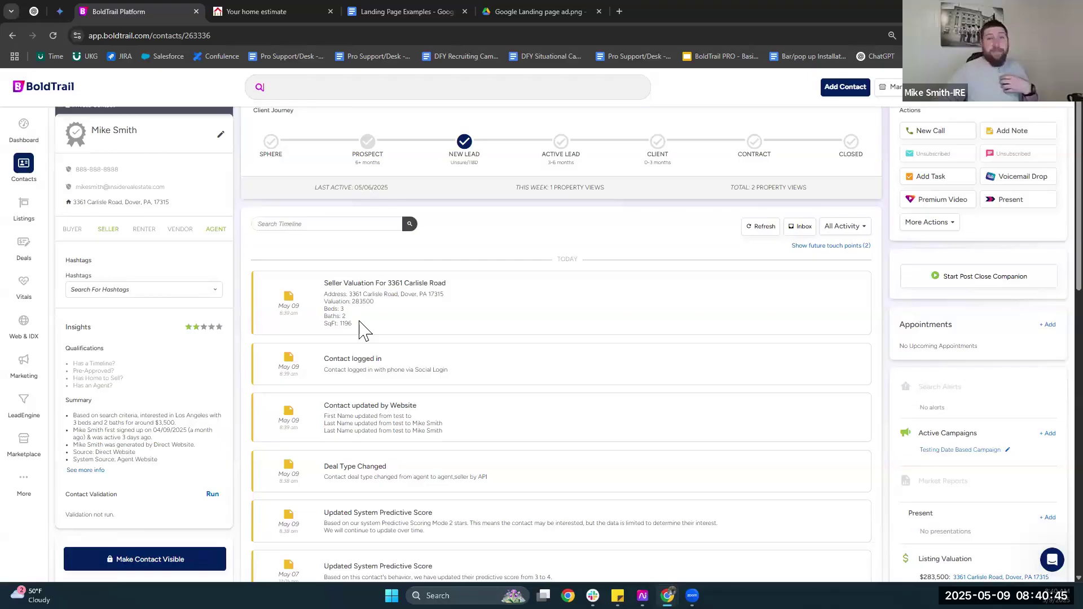
triple_click(360, 322)
left_click(360, 322)
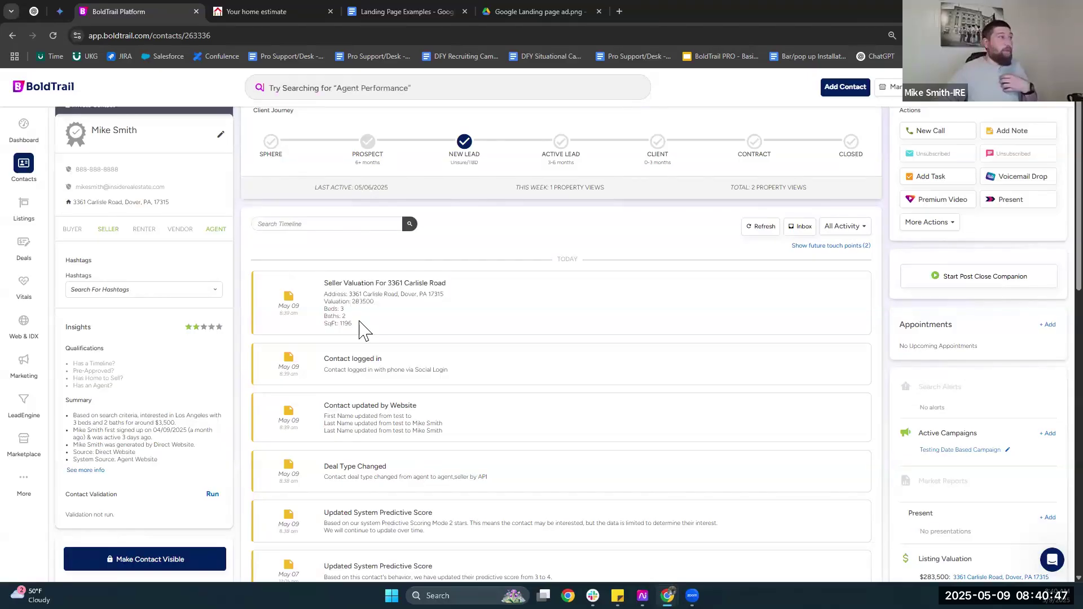
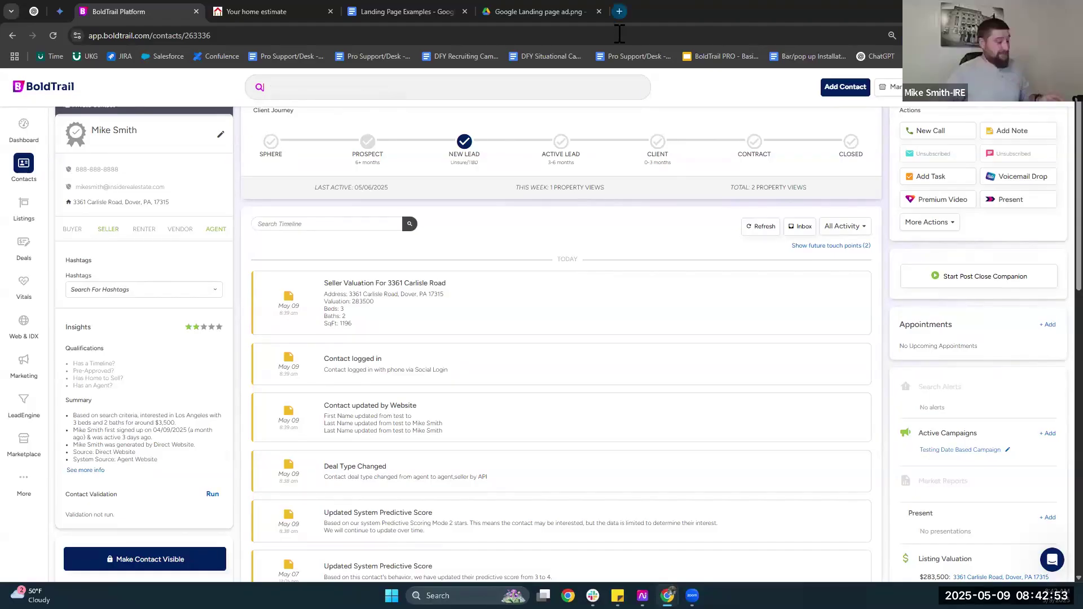
Briefly load Google Ads in a new tab, close it, and show the Landing Page Examples doc.
key("ctrl+t")
type("ads")
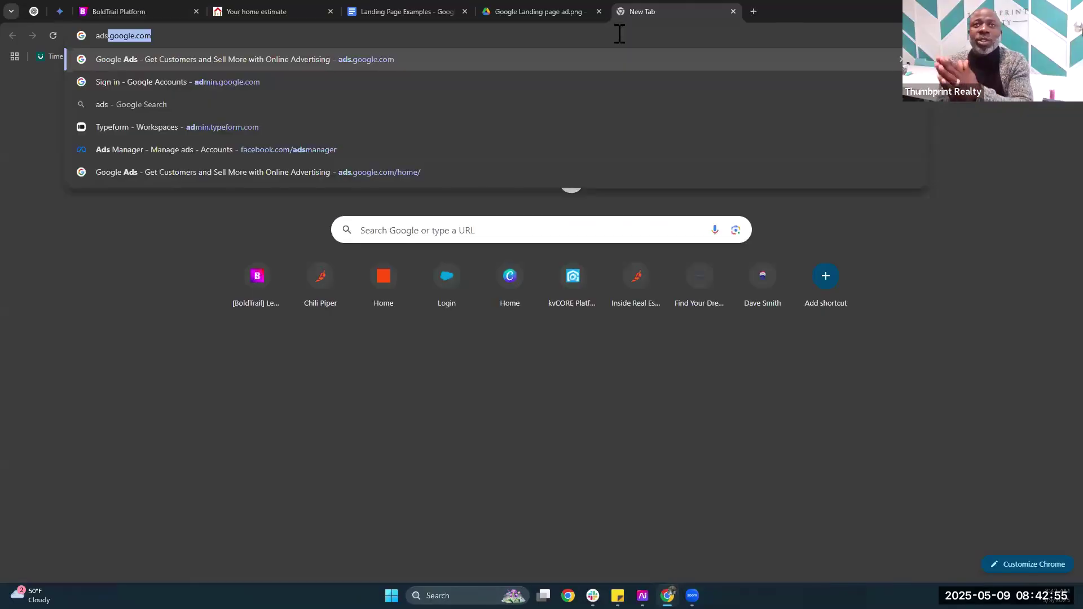
type(".goog")
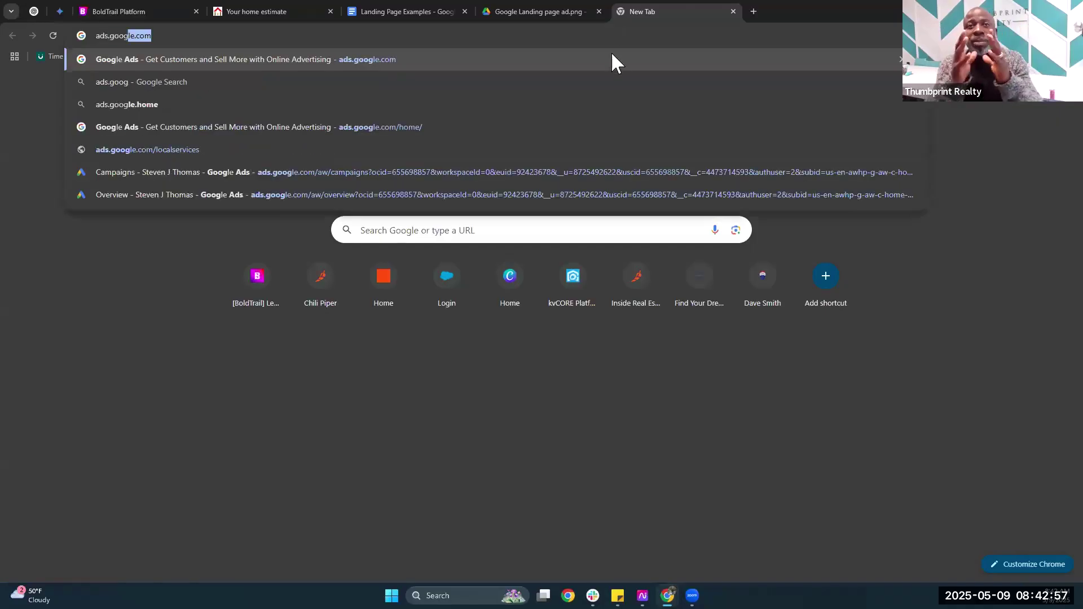
key("Return")
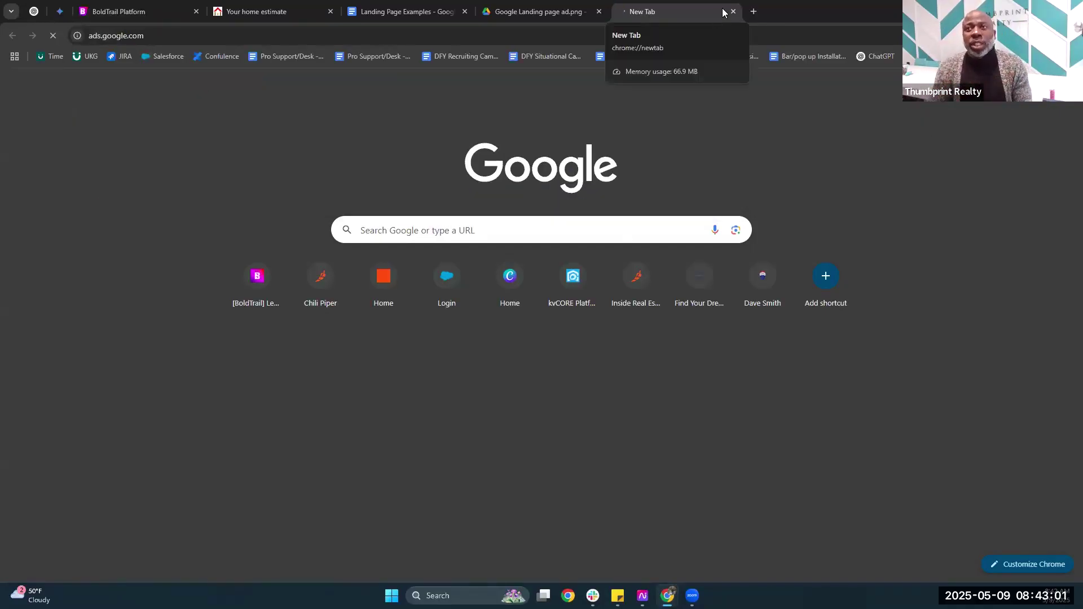
left_click(141, 5)
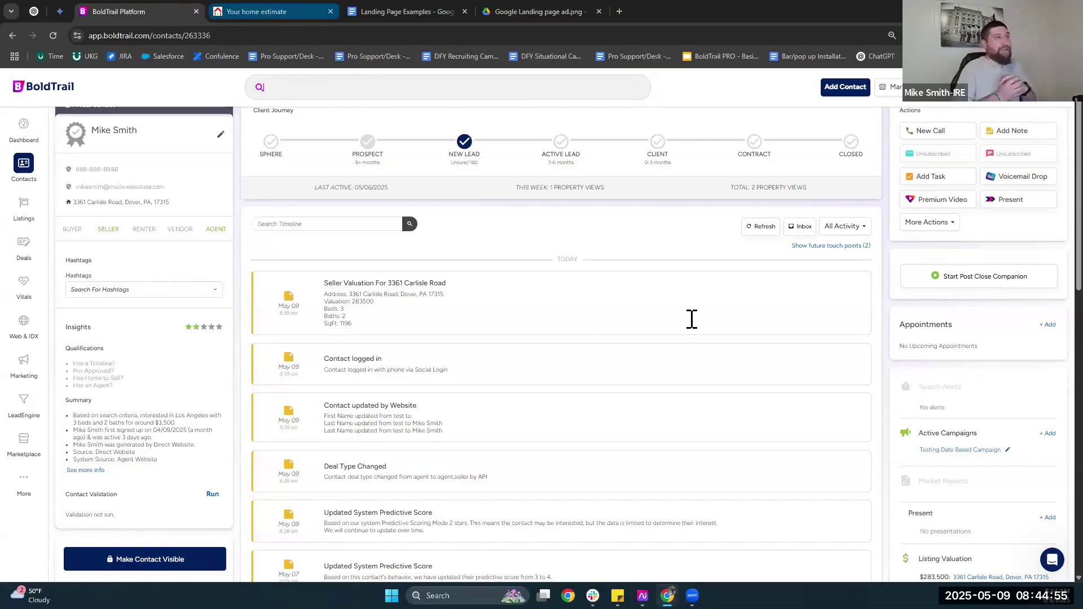
key("ctrl+Tab")
key("ctrl+Tab")
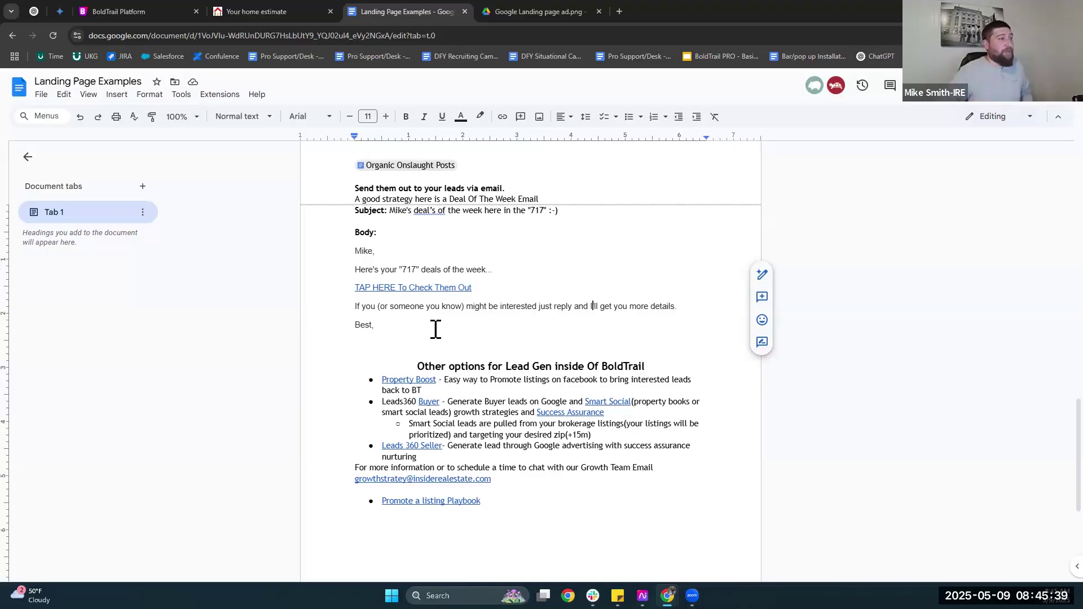
Highlight the Property Boost entry in the lead-gen list, then go back to BoldTrail's marketplace.
scroll(435, 329, "down", 1)
left_click_drag(382, 325, 437, 333)
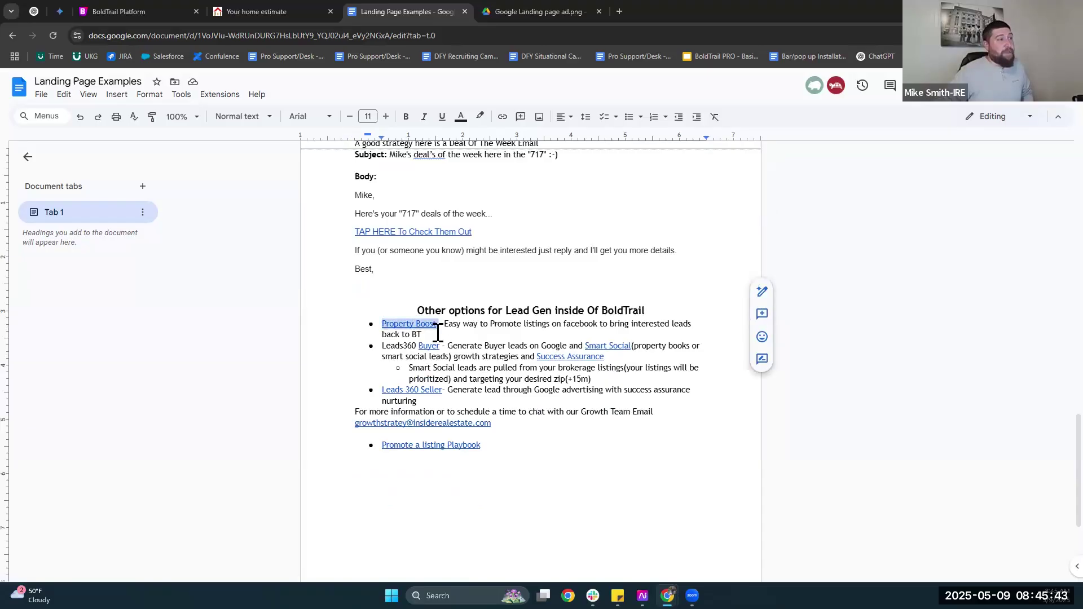
left_click(438, 333)
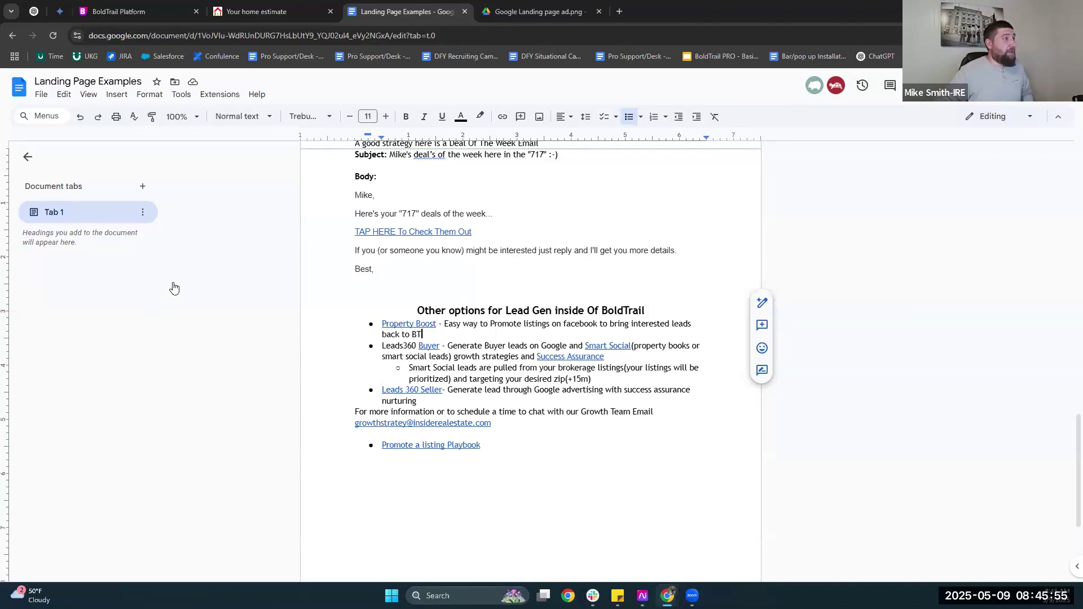
key("ctrl+1")
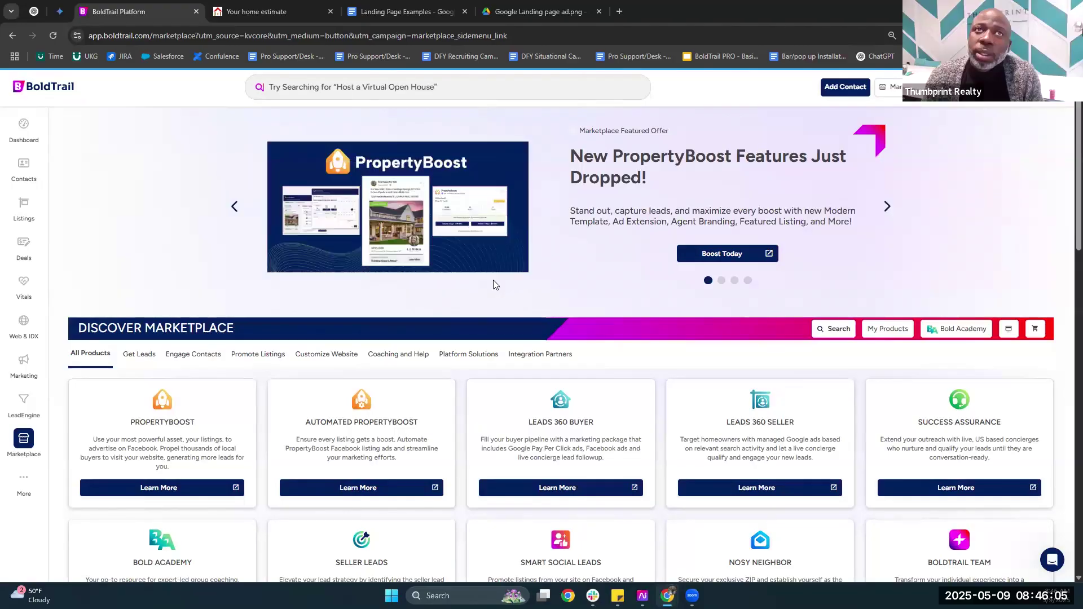
Open the PropertyBoost offer and scroll through its New Features cards, then back to the top.
left_click(494, 284)
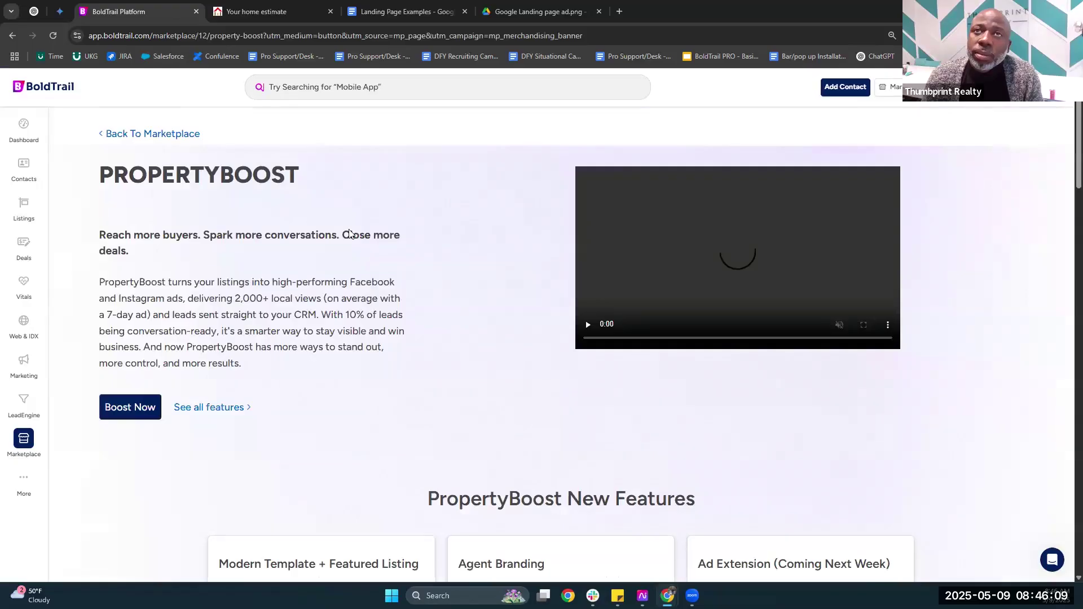
scroll(535, 266, "down", 5)
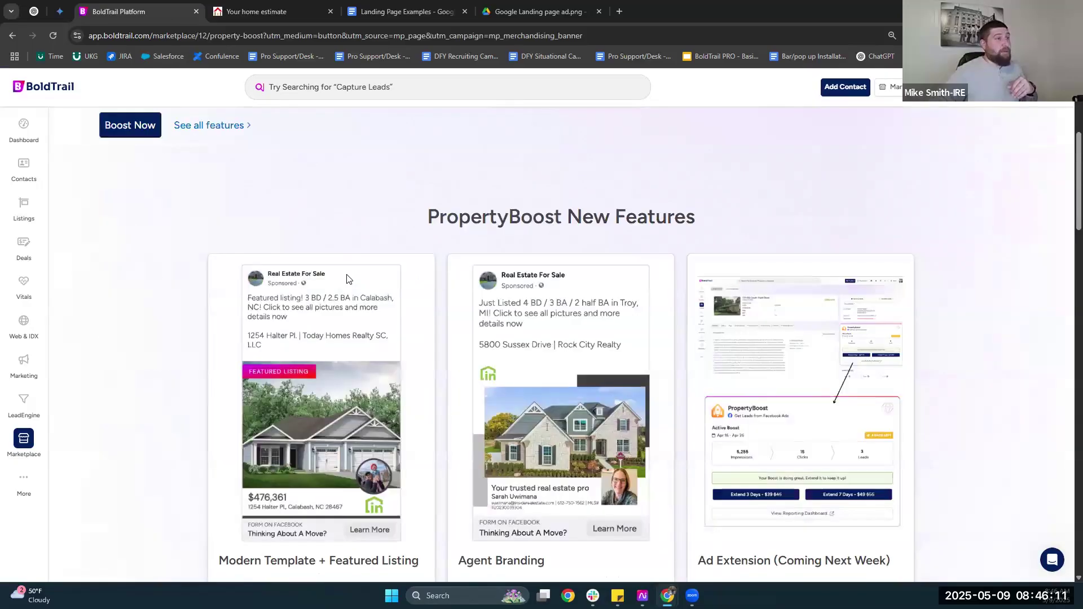
scroll(348, 341, "down", 3)
scroll(378, 428, "up", 1)
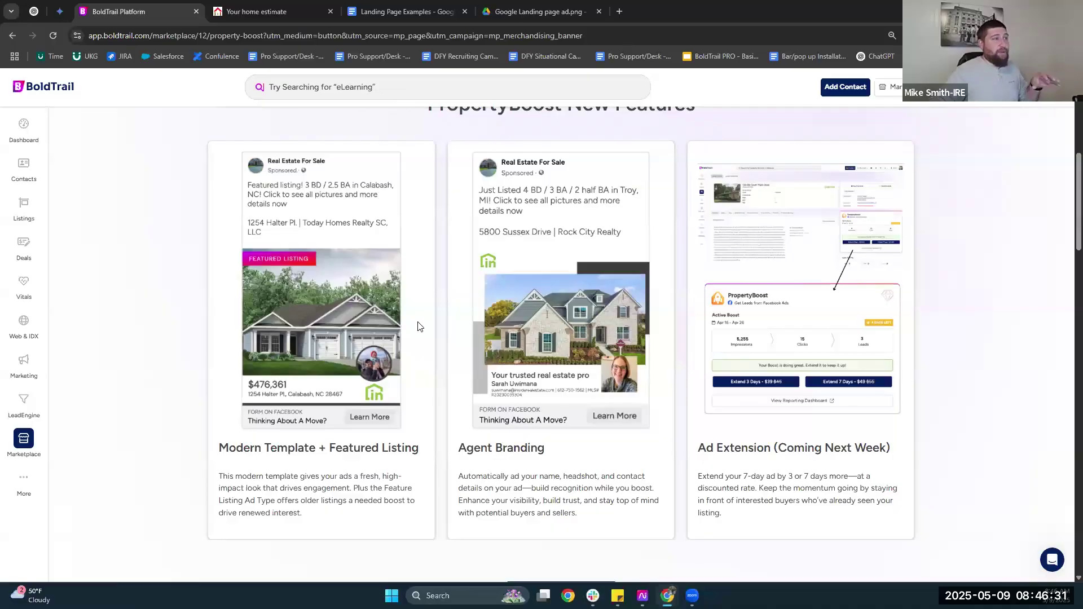
scroll(417, 327, "up", 2)
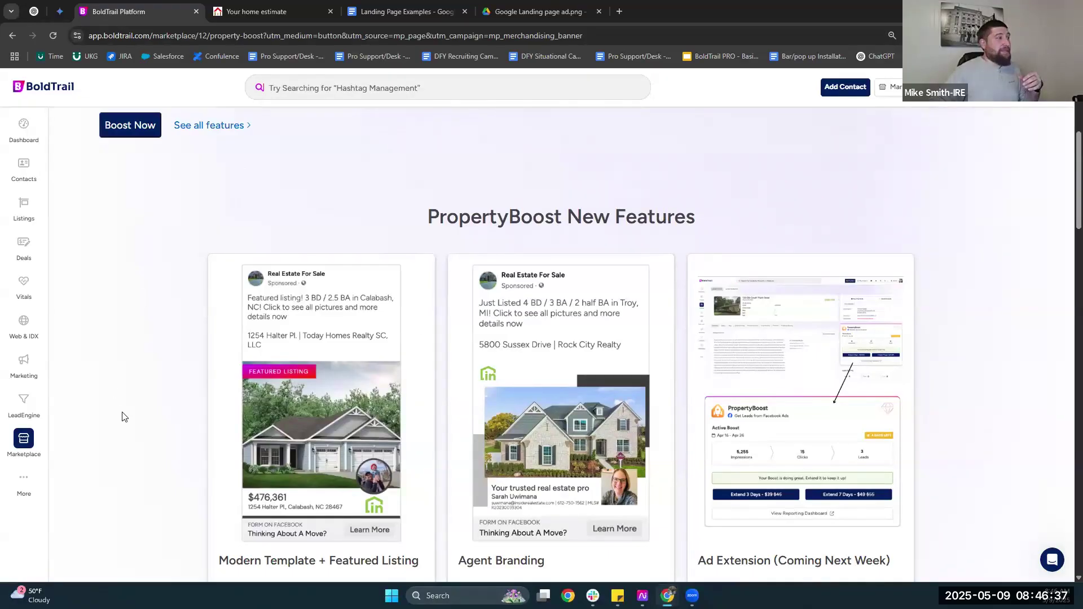
scroll(121, 416, "up", 5)
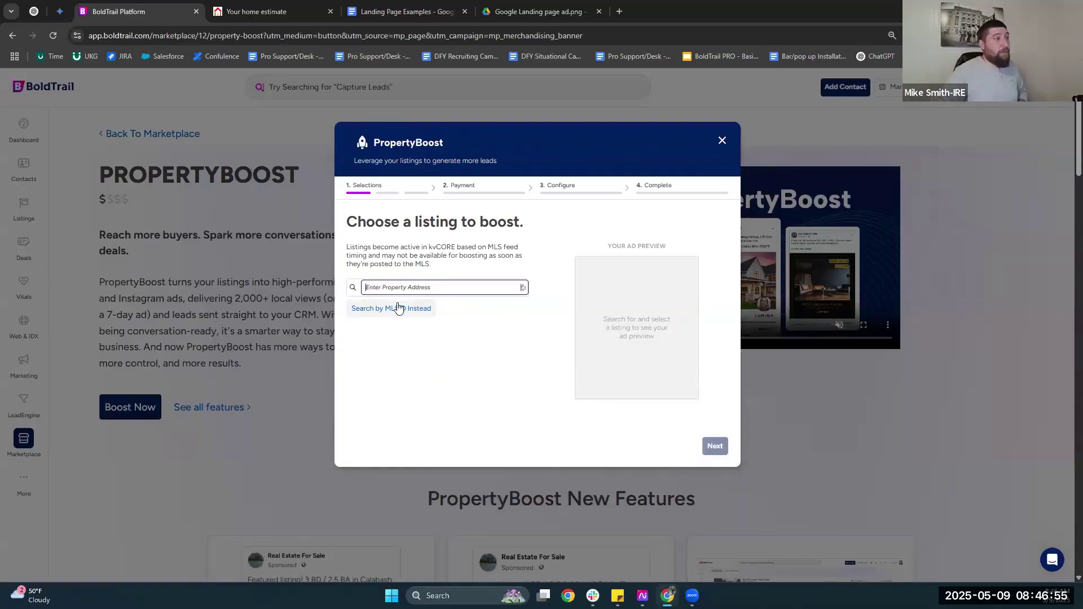
Switch the listing search to MLS ID and back to address, then dismiss the PropertyBoost dialog.
left_click(399, 309)
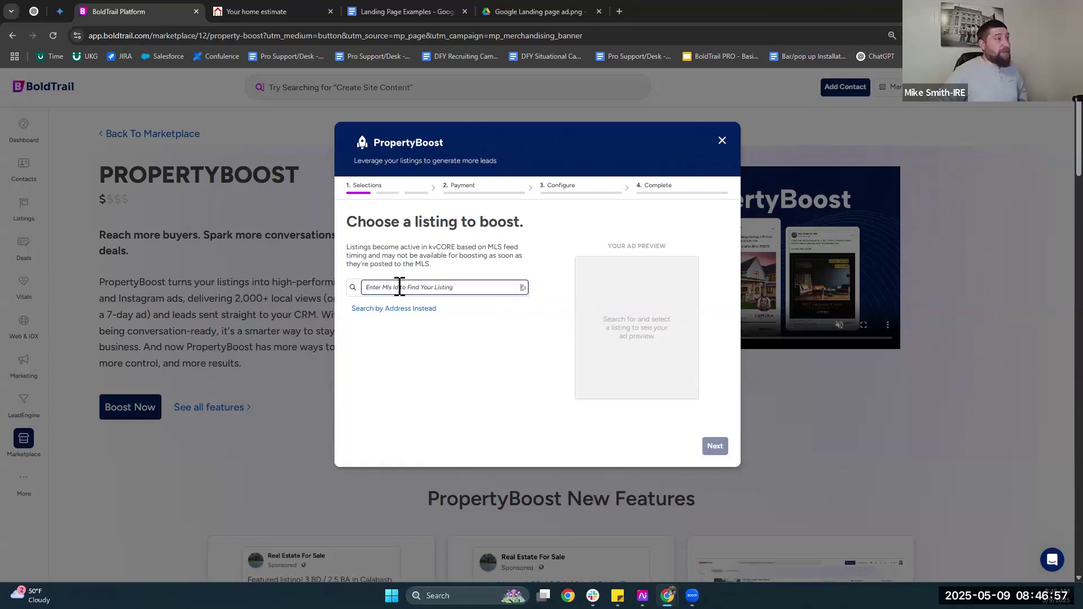
key("Tab")
key("Return")
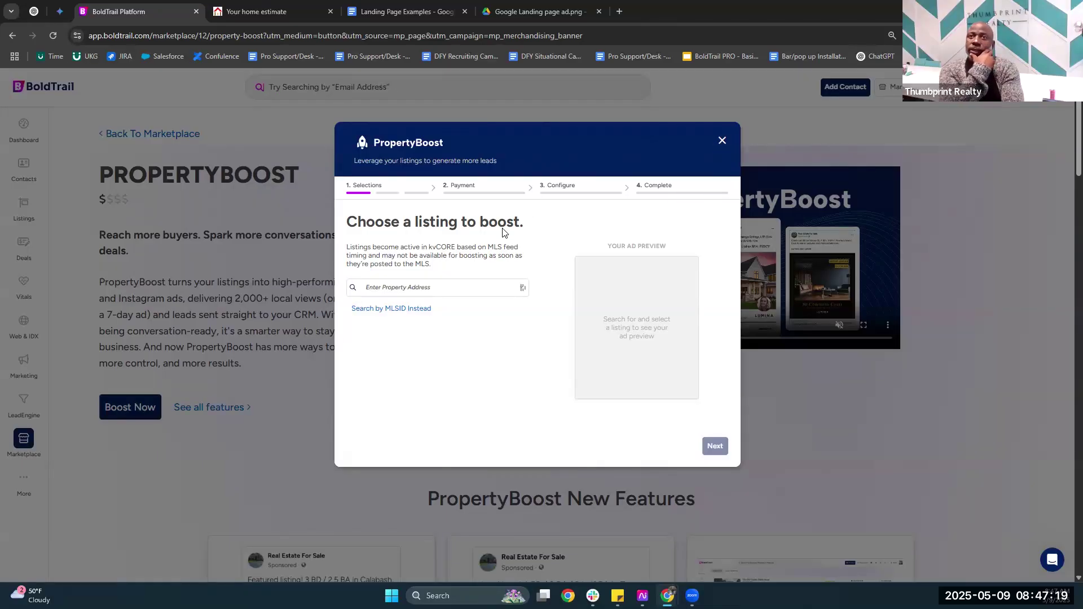
key("Escape")
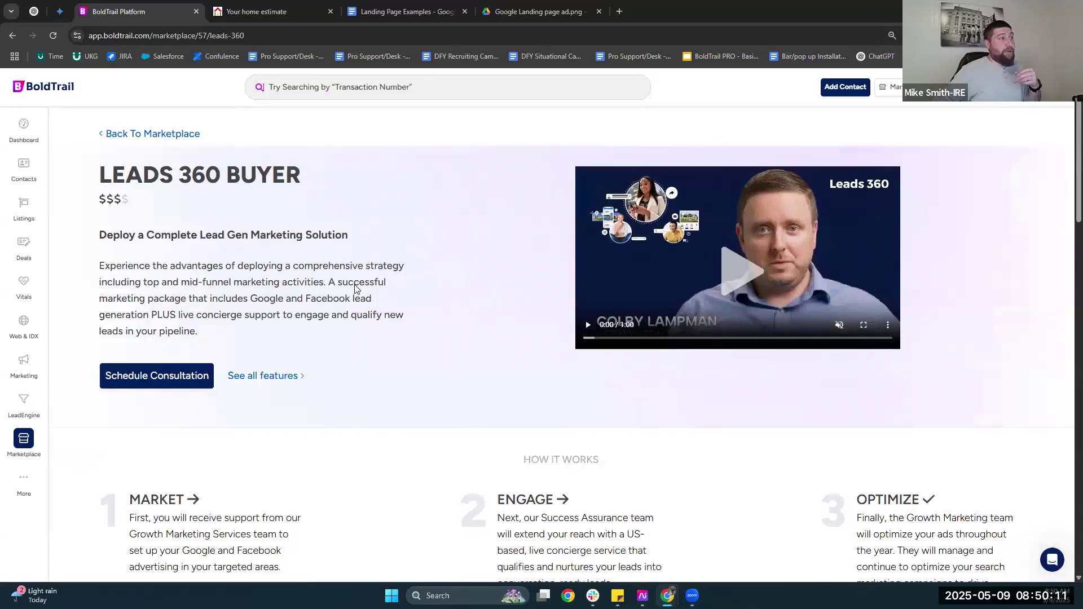
Scroll down the Leads 360 Buyer marketplace page.
scroll(355, 289, "down", 1)
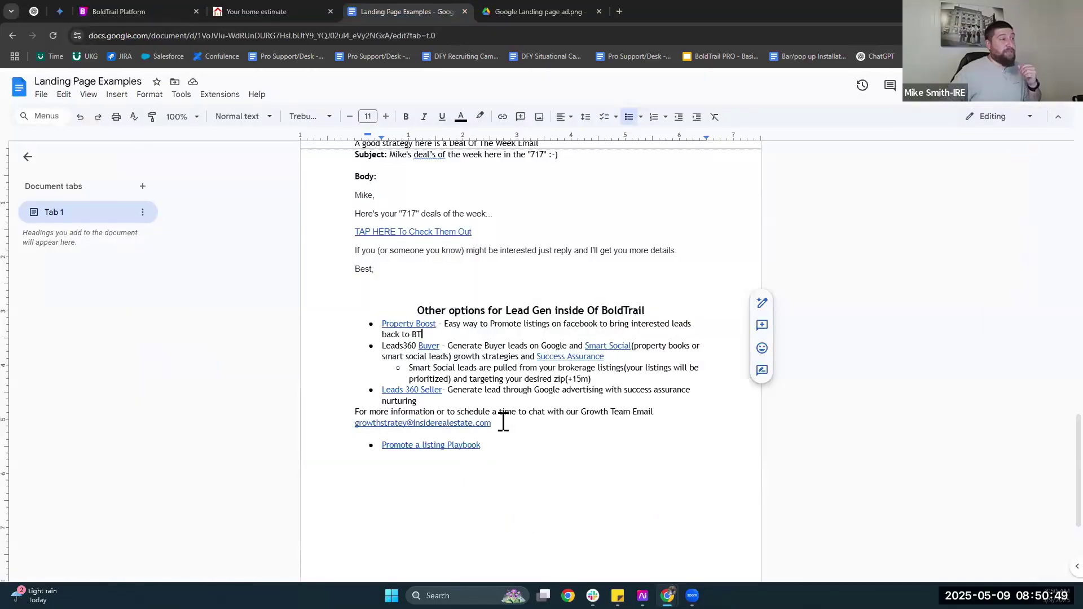
Inspect the growth team email link in the lead-gen notes, then switch to the home estimate tab.
left_click(504, 423)
left_click(503, 420)
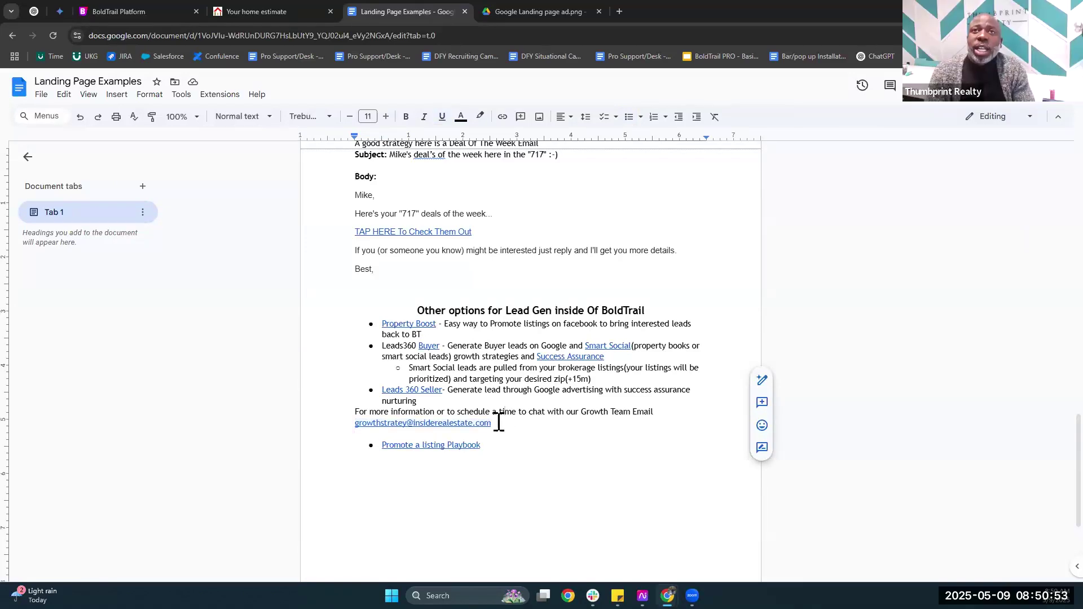
left_click(499, 422)
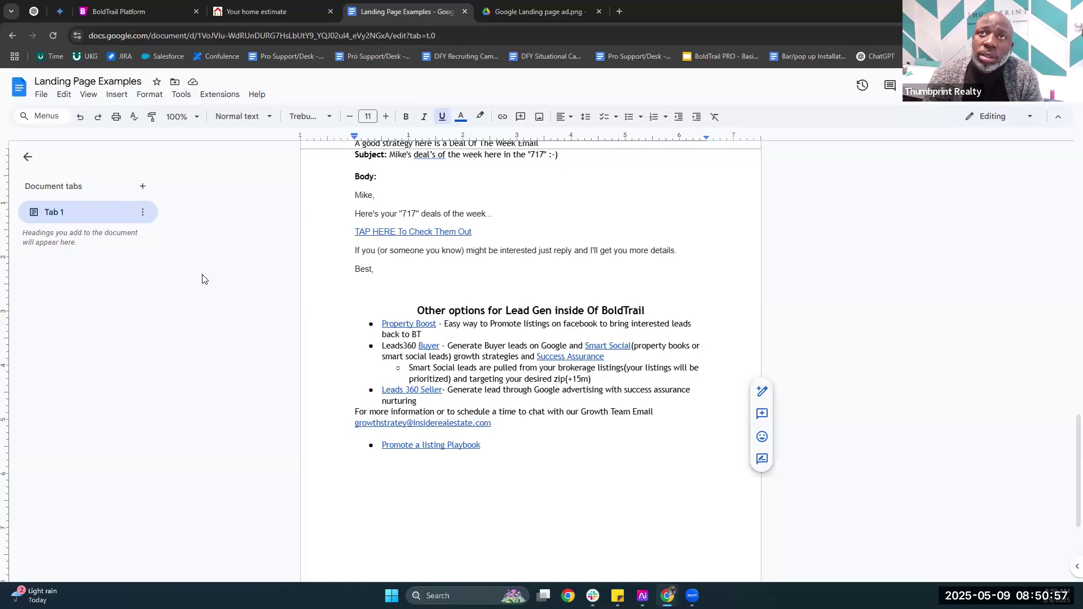
key("ctrl+shift+Tab")
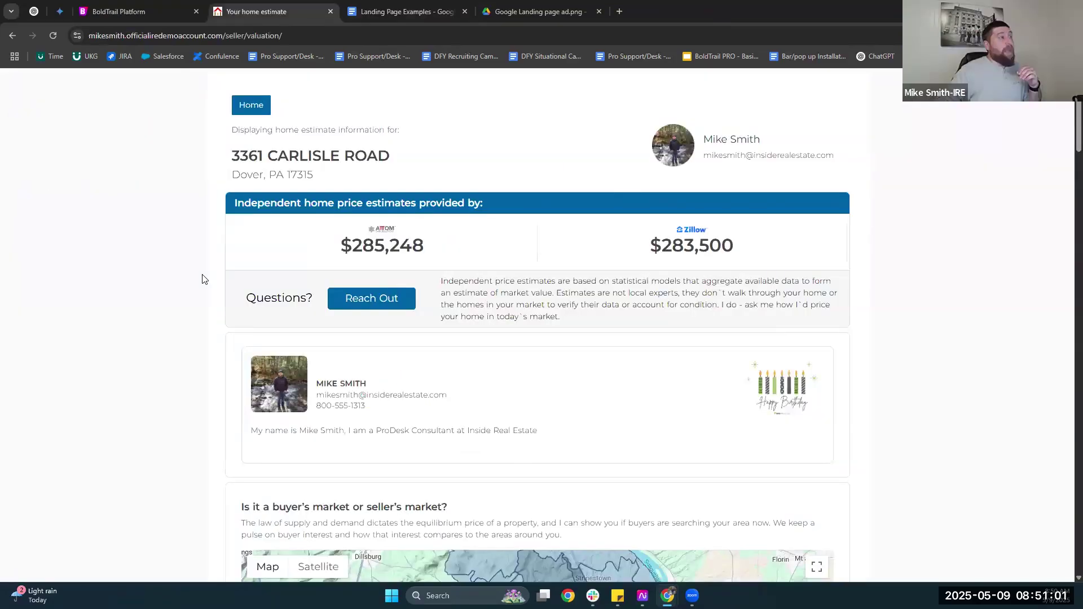
Return to BoldTrail's Leads 360 Buyer page to book a consultation.
key("ctrl+shift+Tab")
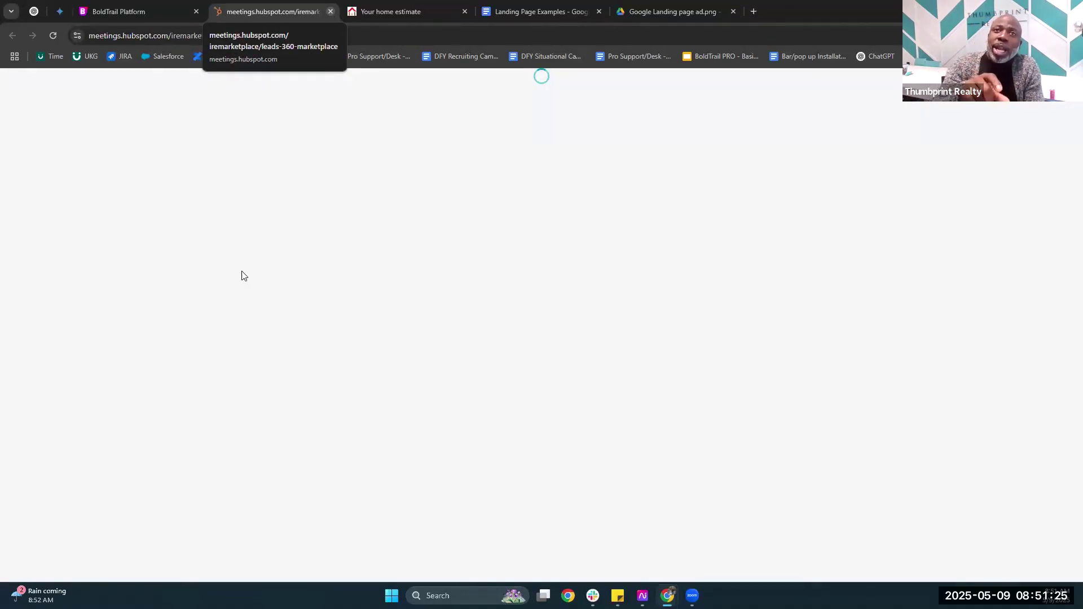
Close the HubSpot booking tab and scroll the Leads 360 Buyer page down to its PropertyBoost and Success Assurance add-ons.
key("ctrl+w")
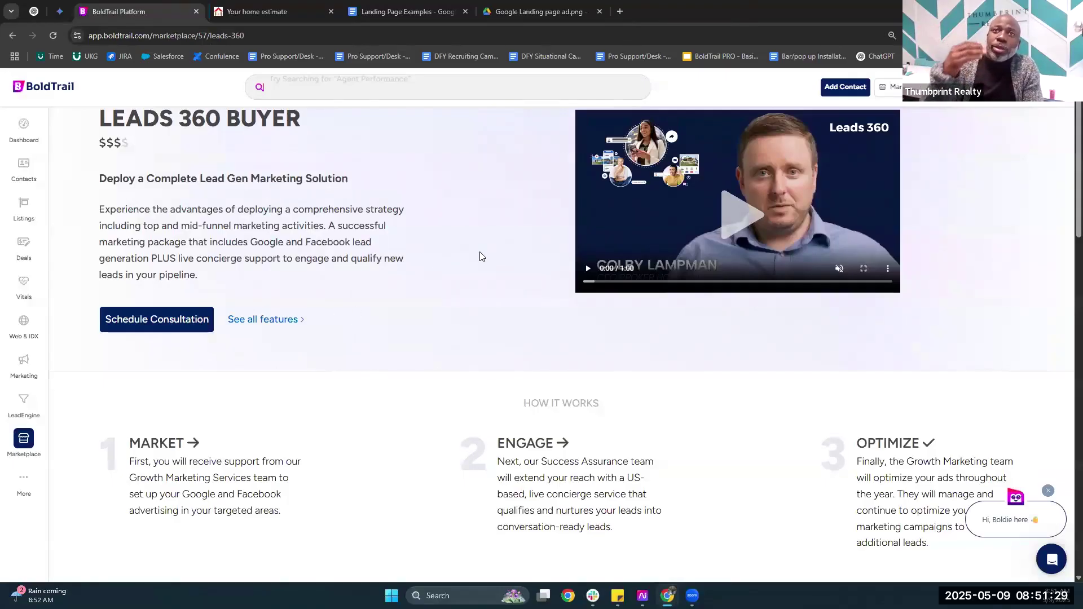
scroll(481, 256, "down", 3)
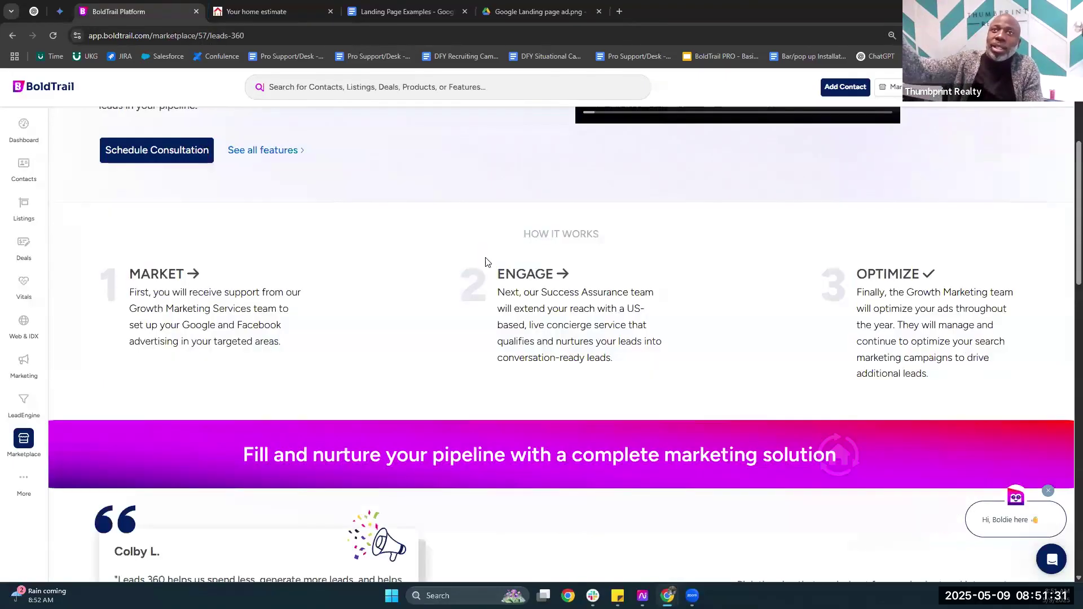
scroll(480, 243, "down", 8)
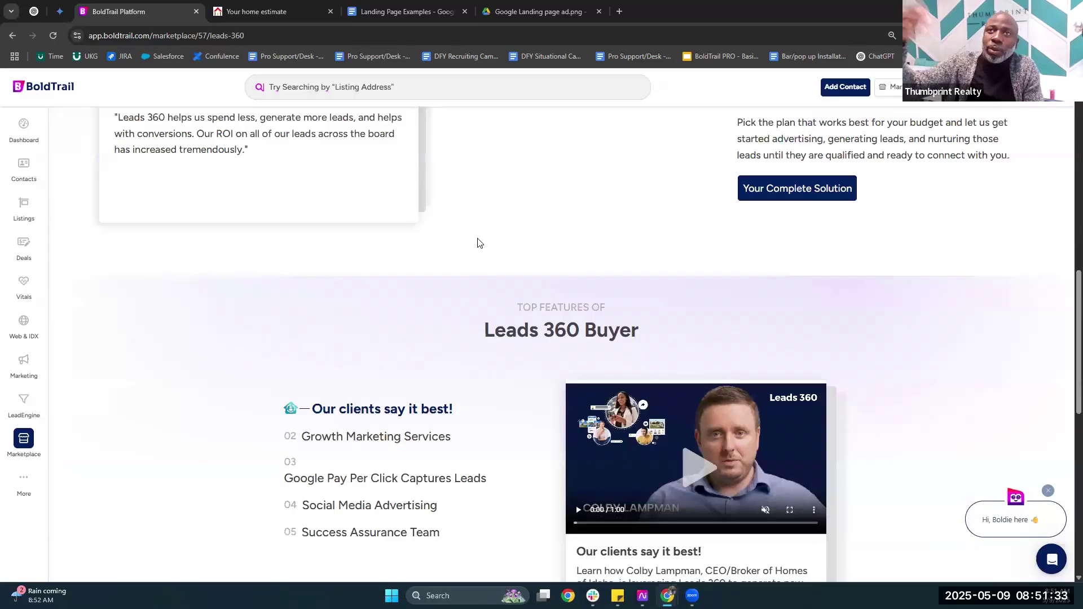
scroll(243, 346, "down", 10)
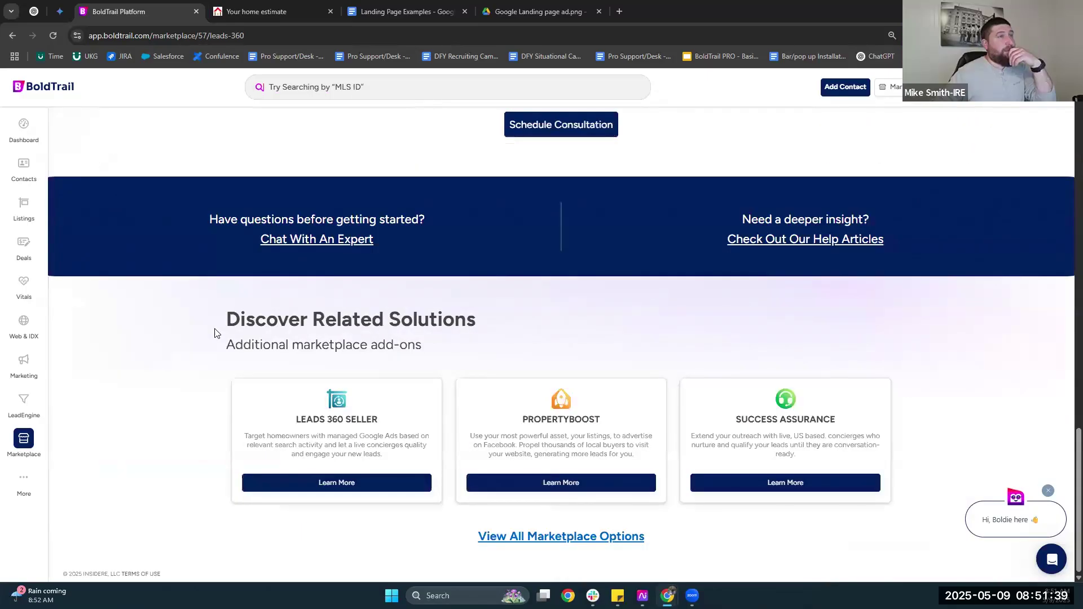
scroll(215, 333, "up", 10)
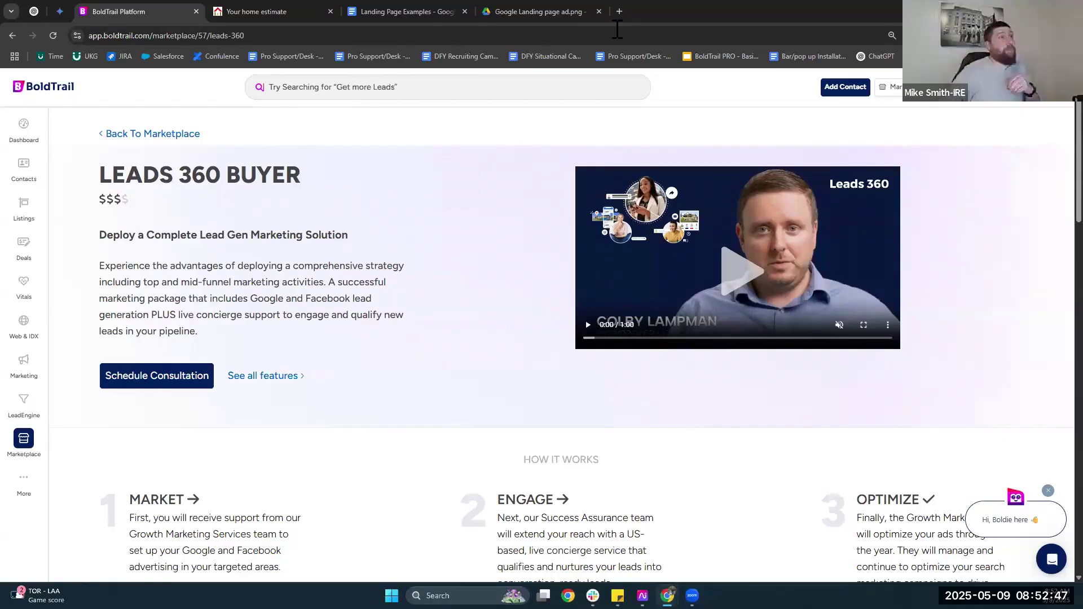
Load thanks.io in a new tab and open its Pricing page.
key("ctrl+t")
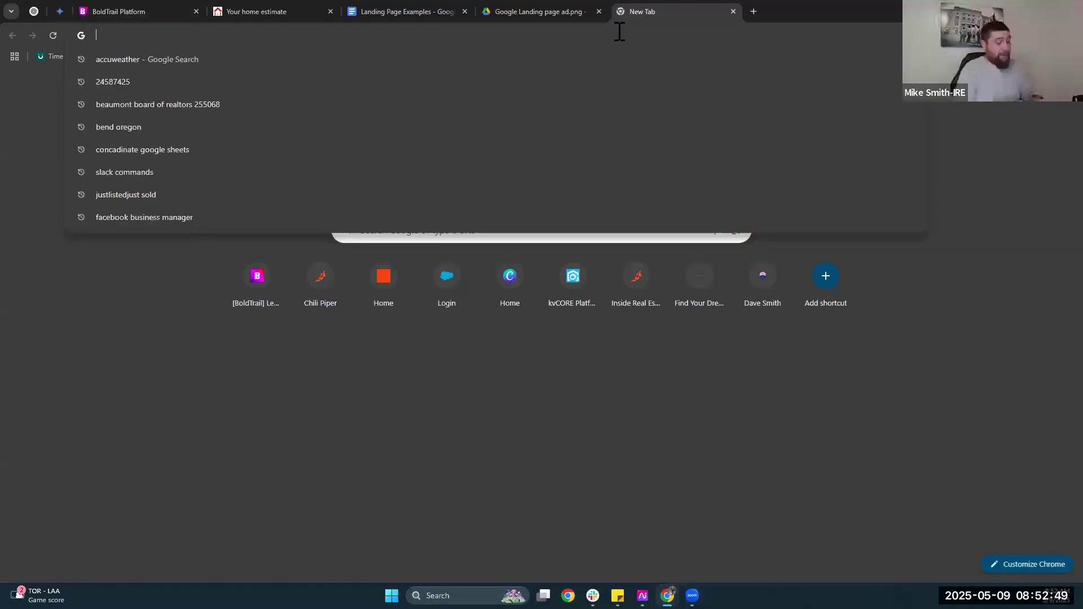
type("thanks")
key("Return")
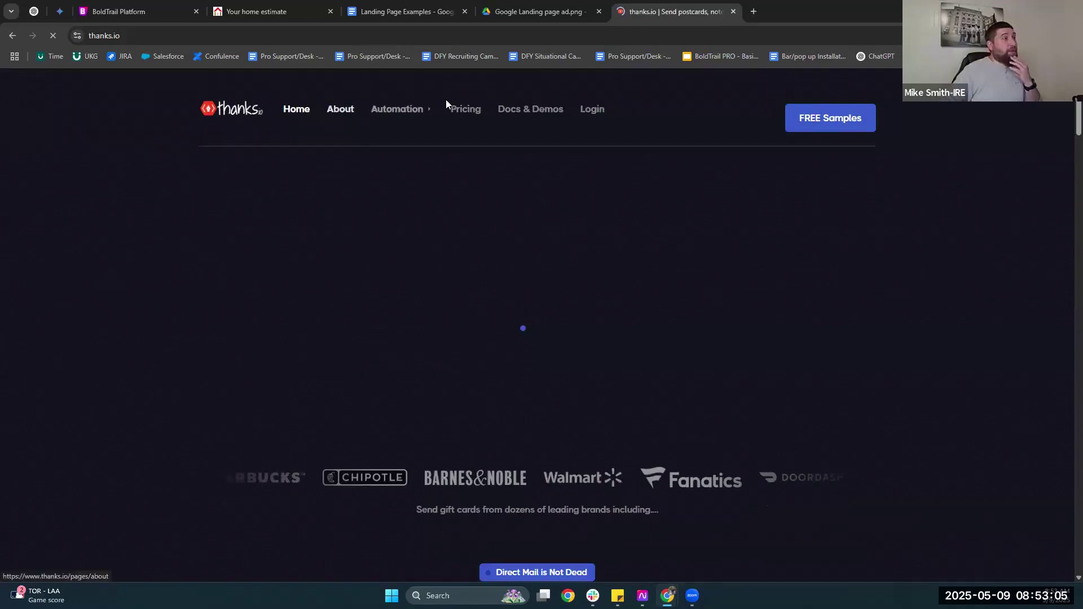
left_click(463, 110)
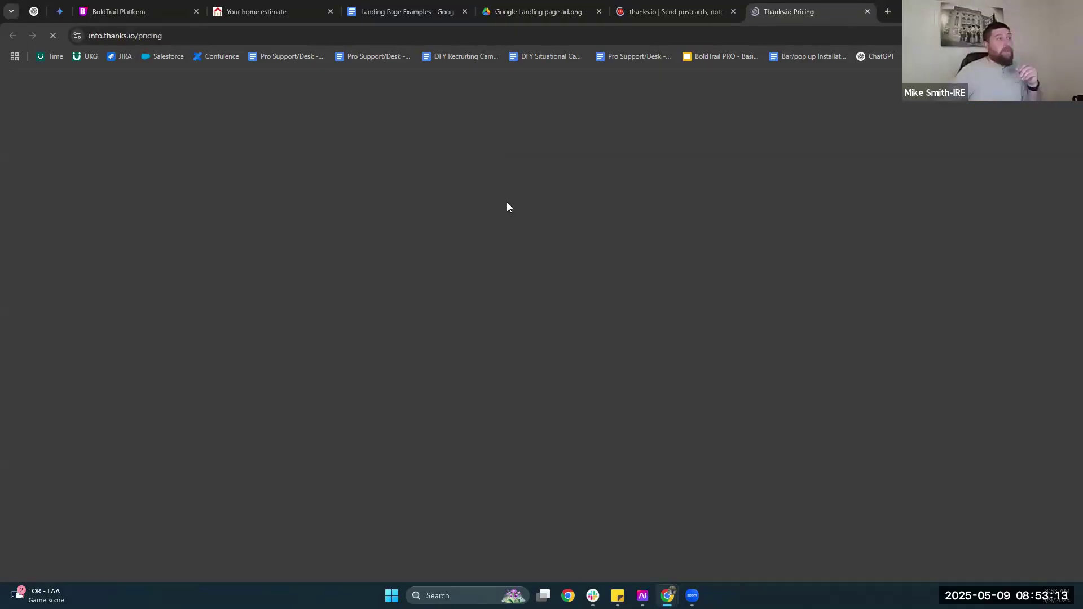
Highlight the Pay As You Go monthly fee and the Business plan's $49/Mo fee.
scroll(383, 175, "down", 1)
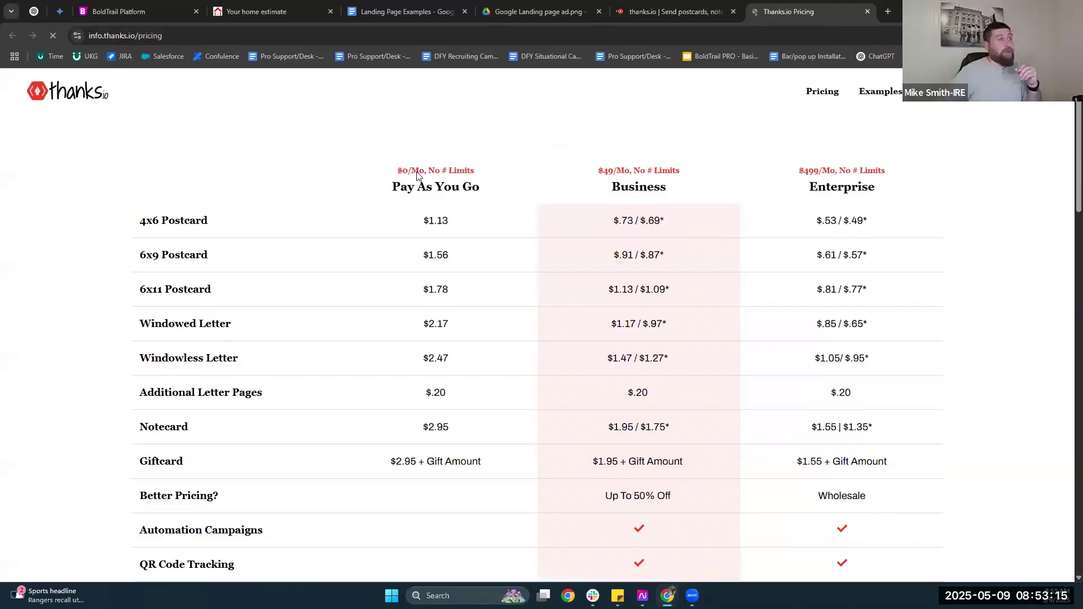
triple_click(470, 172)
left_click(591, 188)
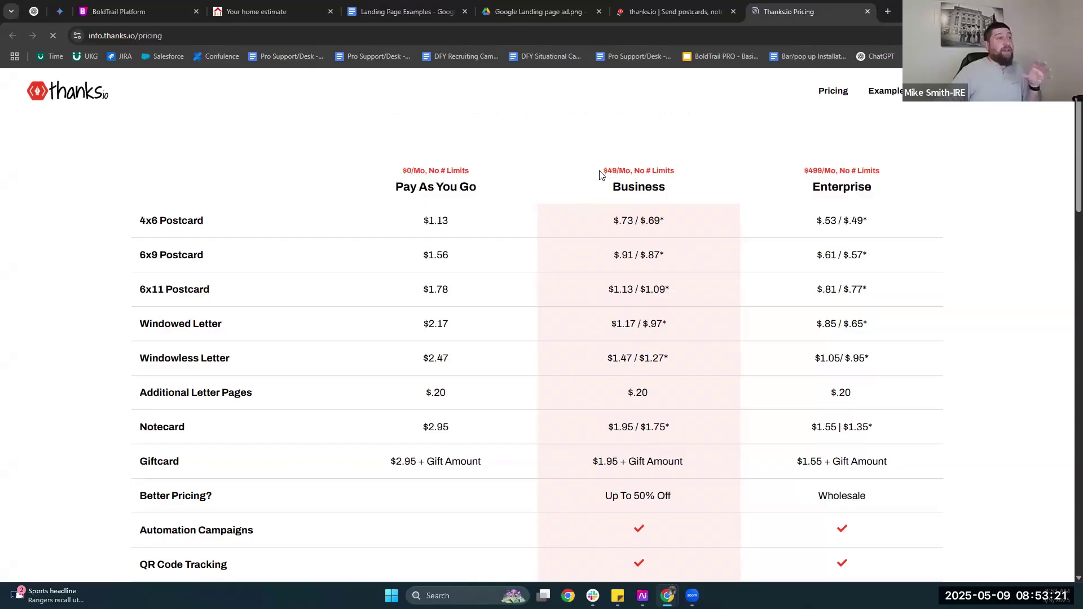
scroll(628, 209, "up", 1)
left_click_drag(604, 216, 633, 216)
left_click(604, 217)
Point out the Business $.73 4x6 postcard price and $49/Mo fee, then scroll the table and back.
scroll(605, 217, "down", 1)
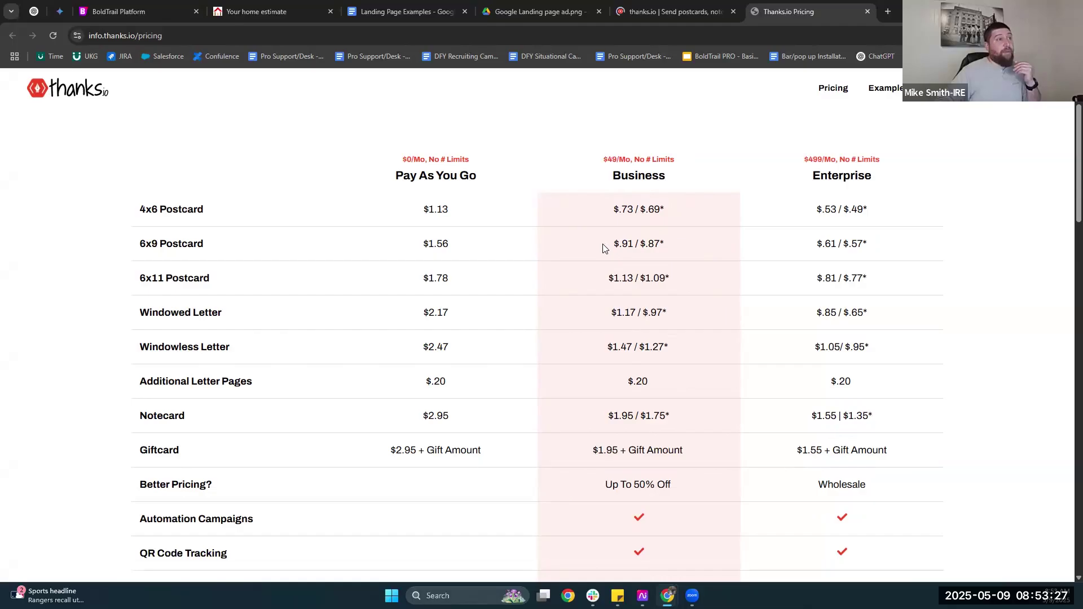
double_click(619, 209)
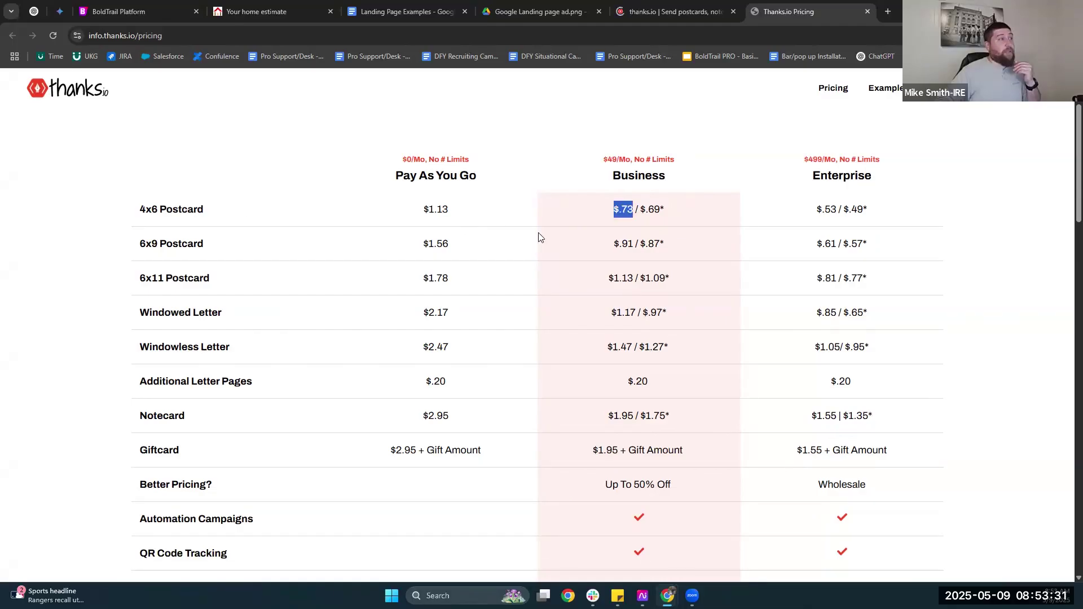
double_click(635, 213)
left_click(636, 212)
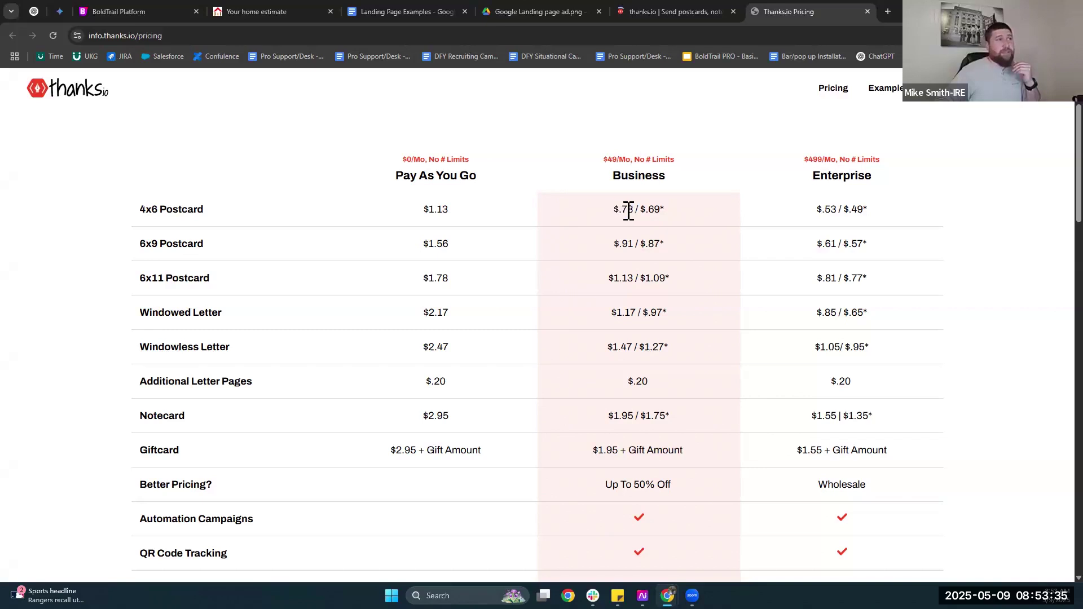
double_click(587, 217)
left_click(587, 217)
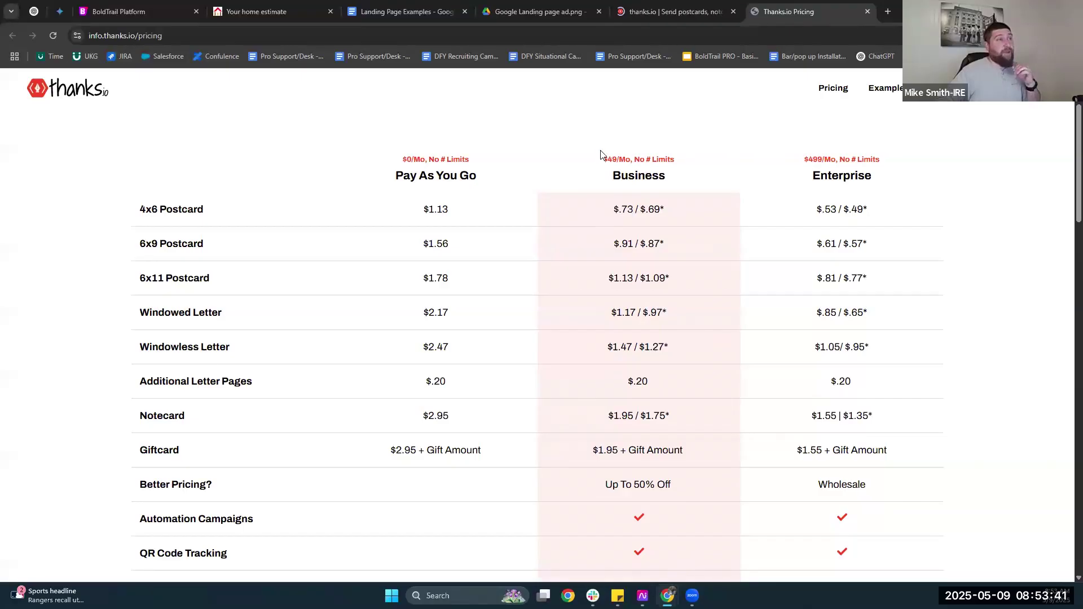
double_click(632, 158)
left_click(581, 276)
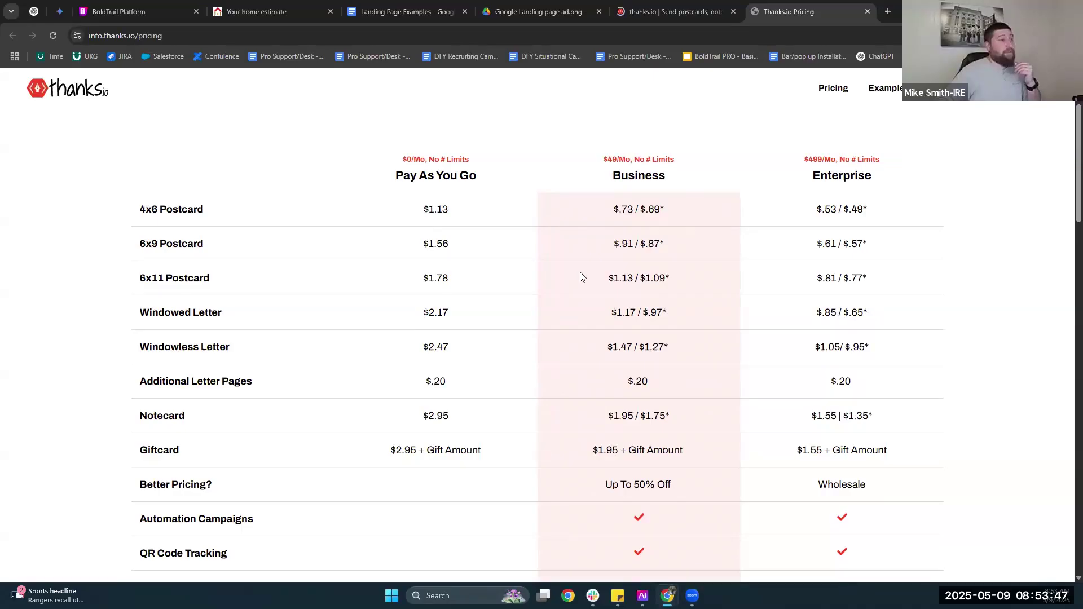
scroll(581, 277, "down", 3)
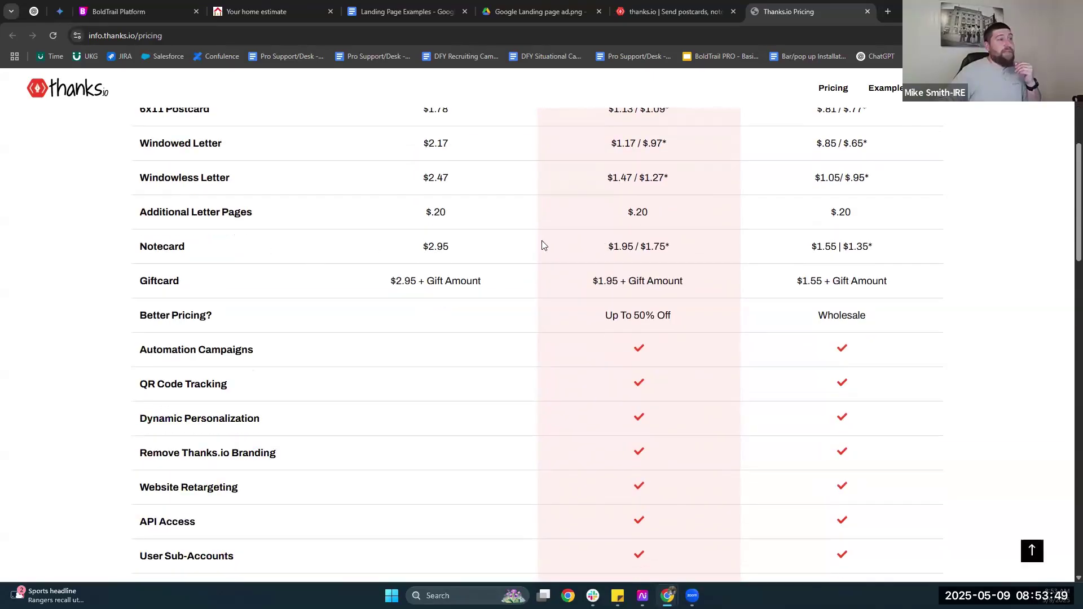
scroll(543, 245, "down", 2)
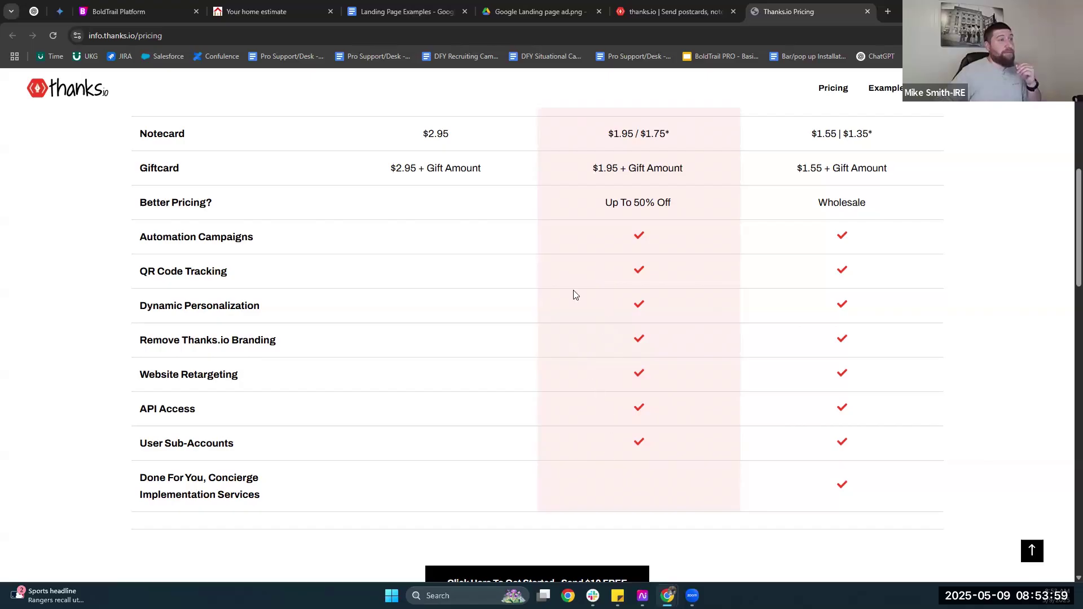
scroll(574, 294, "up", 7)
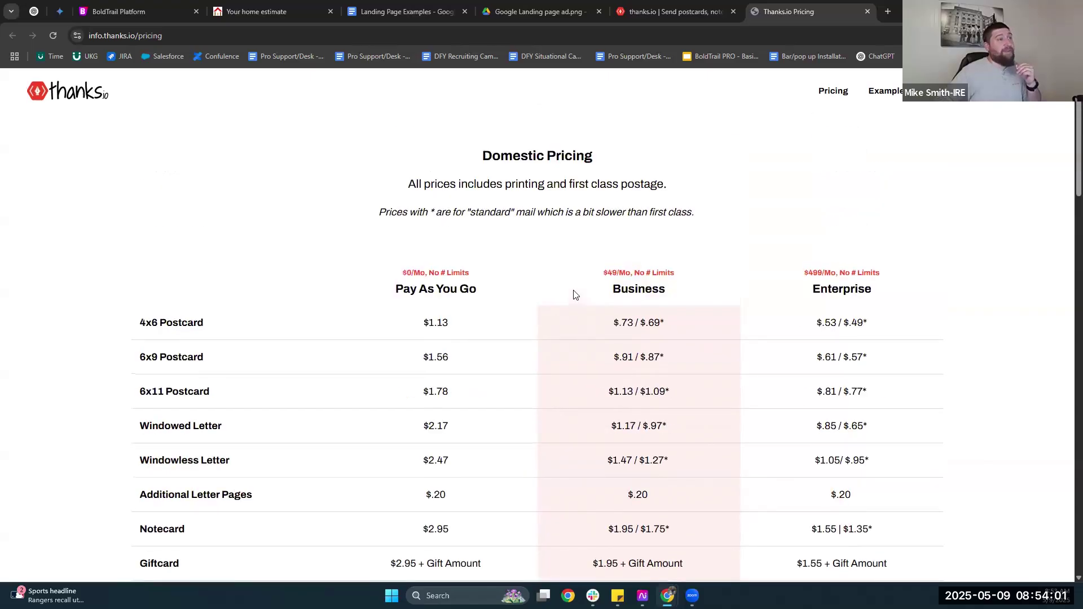